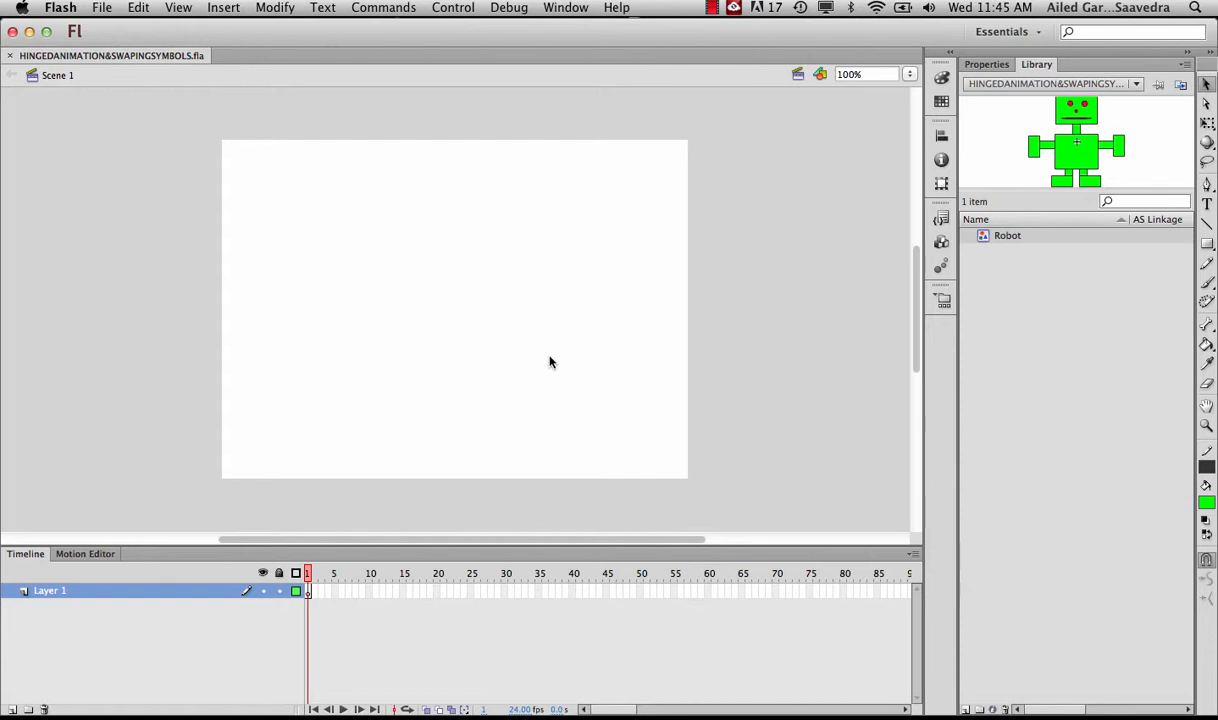
Open the Robot symbol for editing and create a library folder named Robot Parts
double_click(986, 240)
left_click_drag(290, 172, 601, 453)
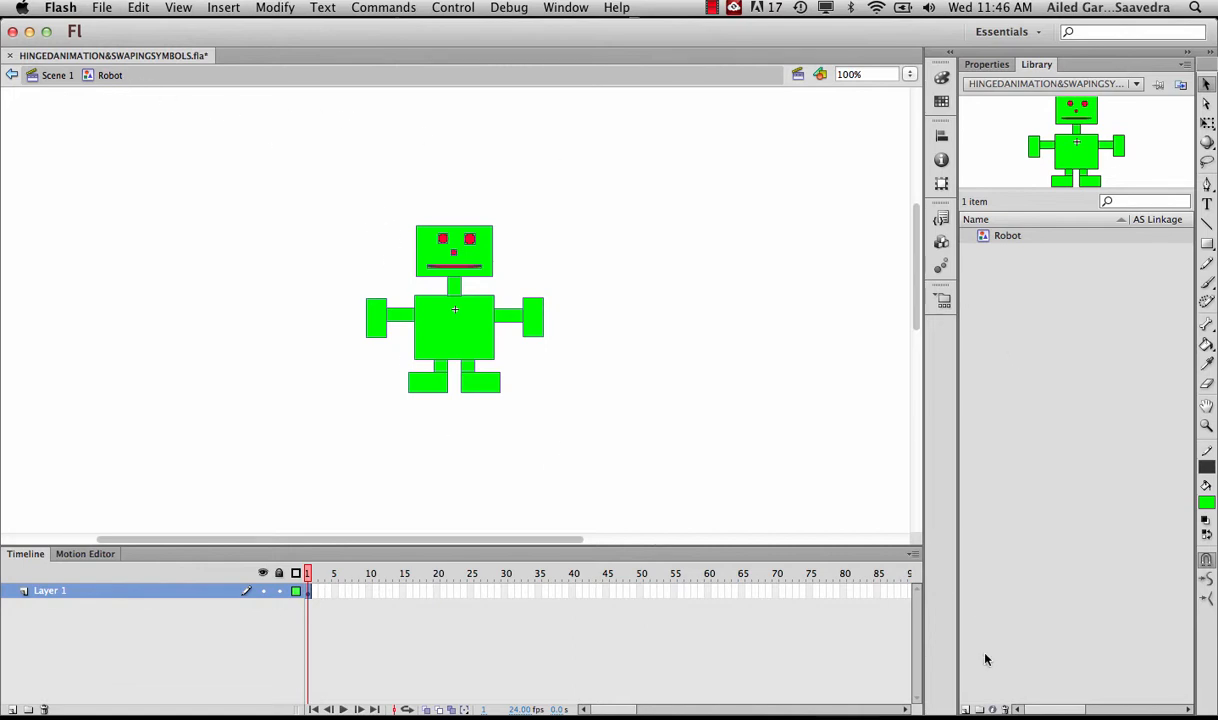
left_click(979, 709)
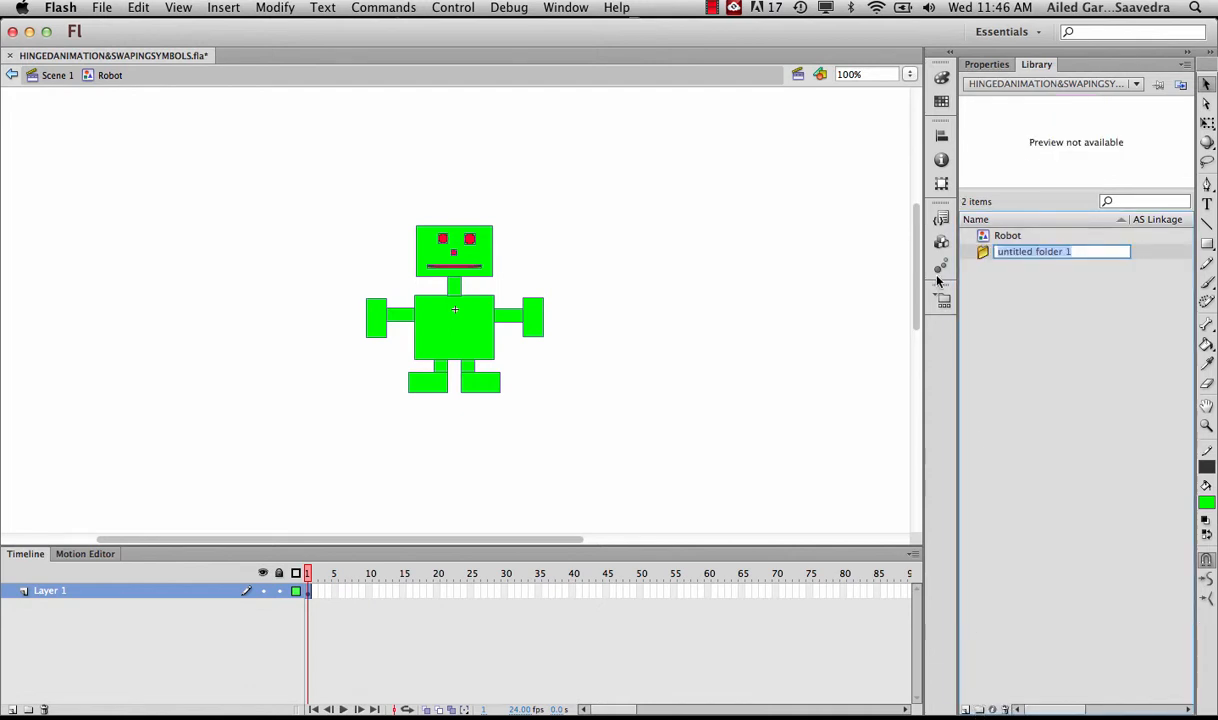
type("Ro")
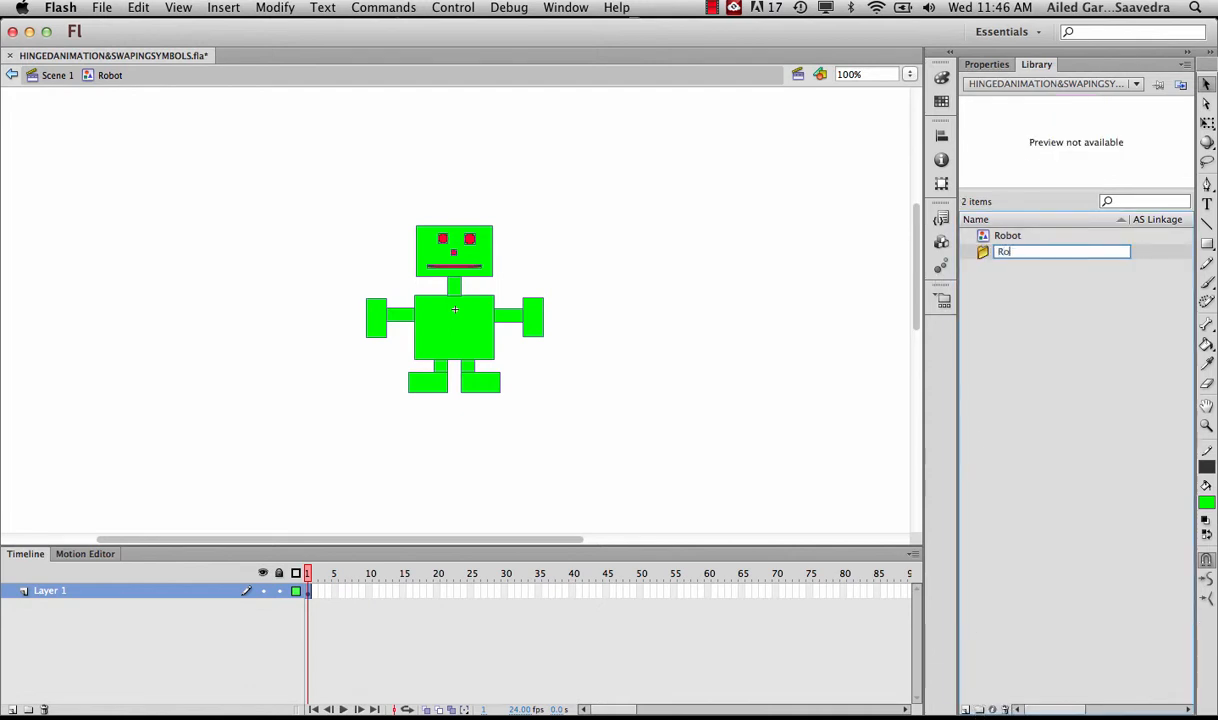
type("bot Parts")
key("Return")
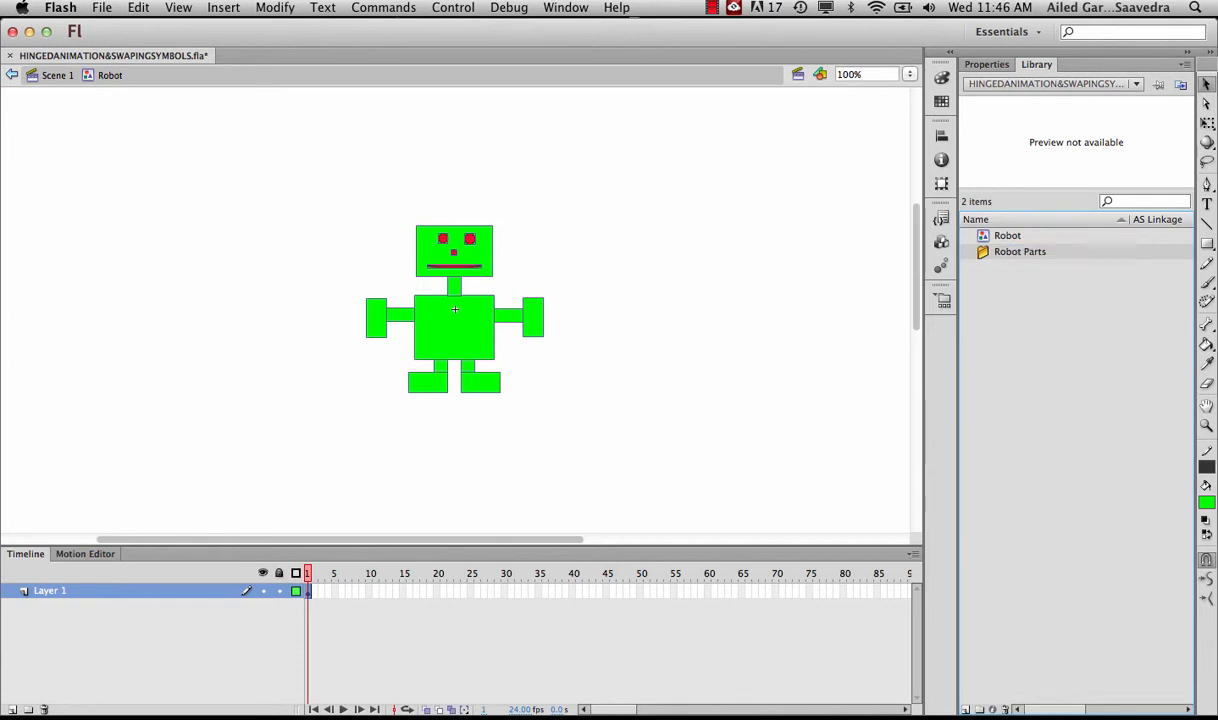
Convert the robot's two eyes into one graphic symbol named Eyes
left_click(474, 241)
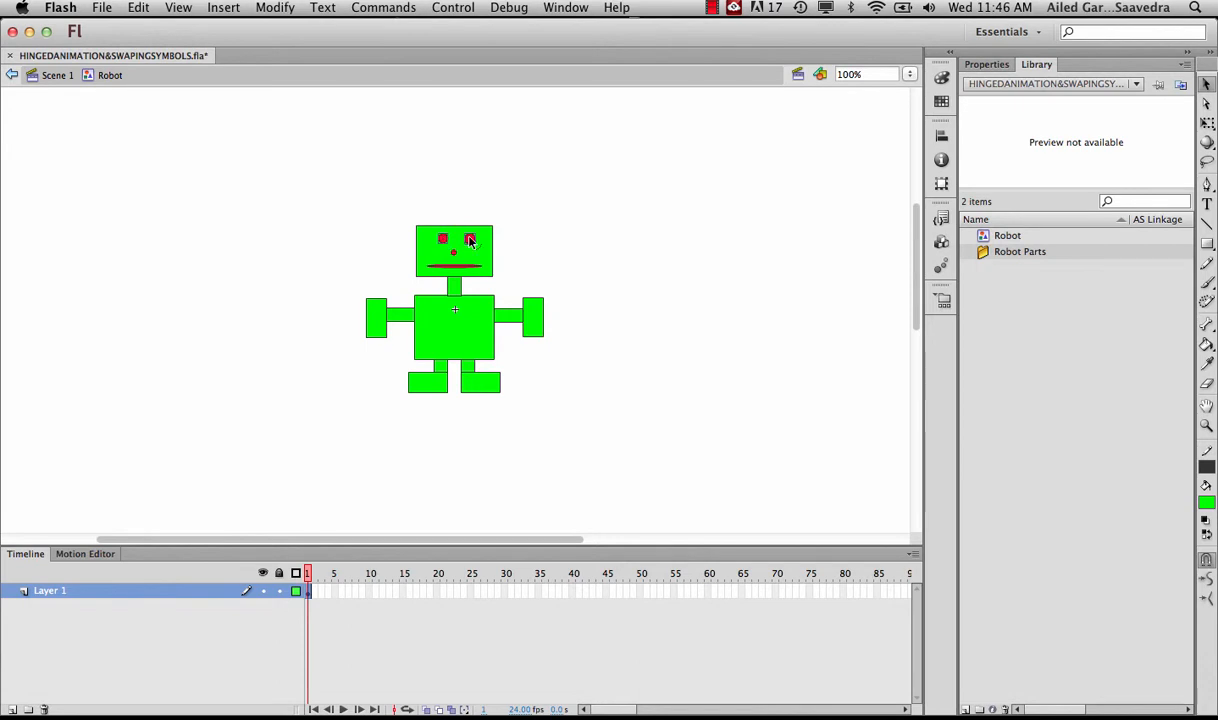
right_click(469, 240)
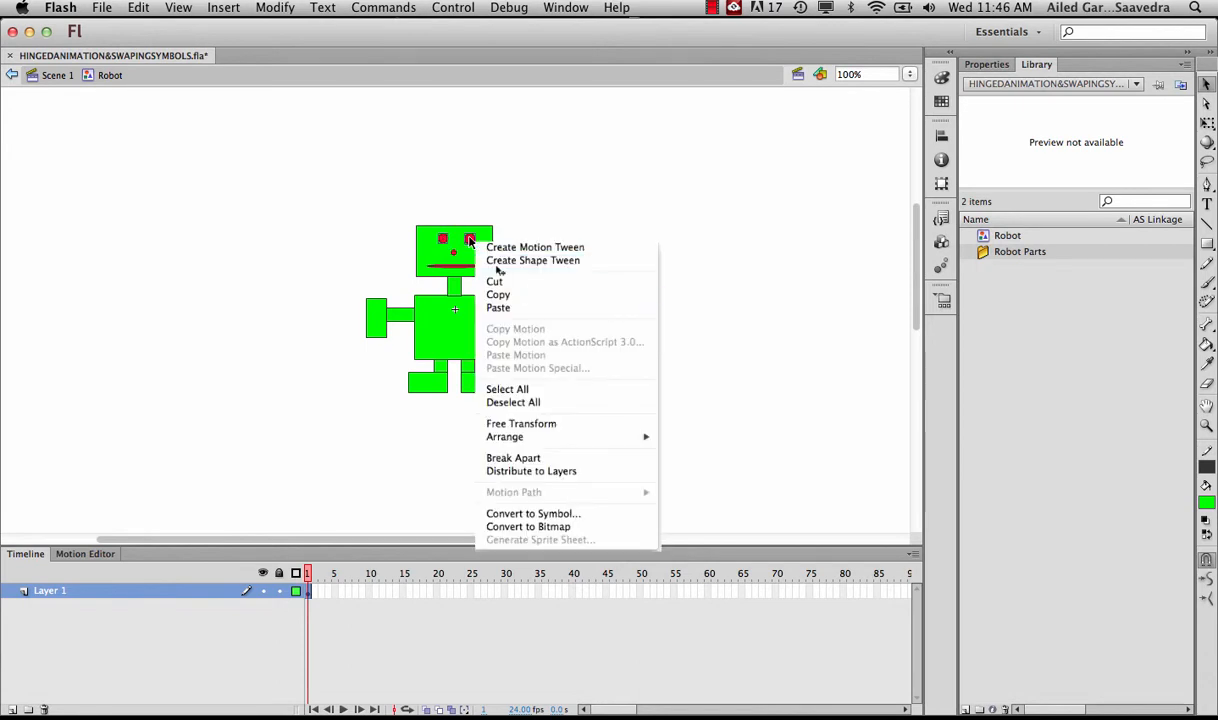
left_click(527, 513)
type("Eyes")
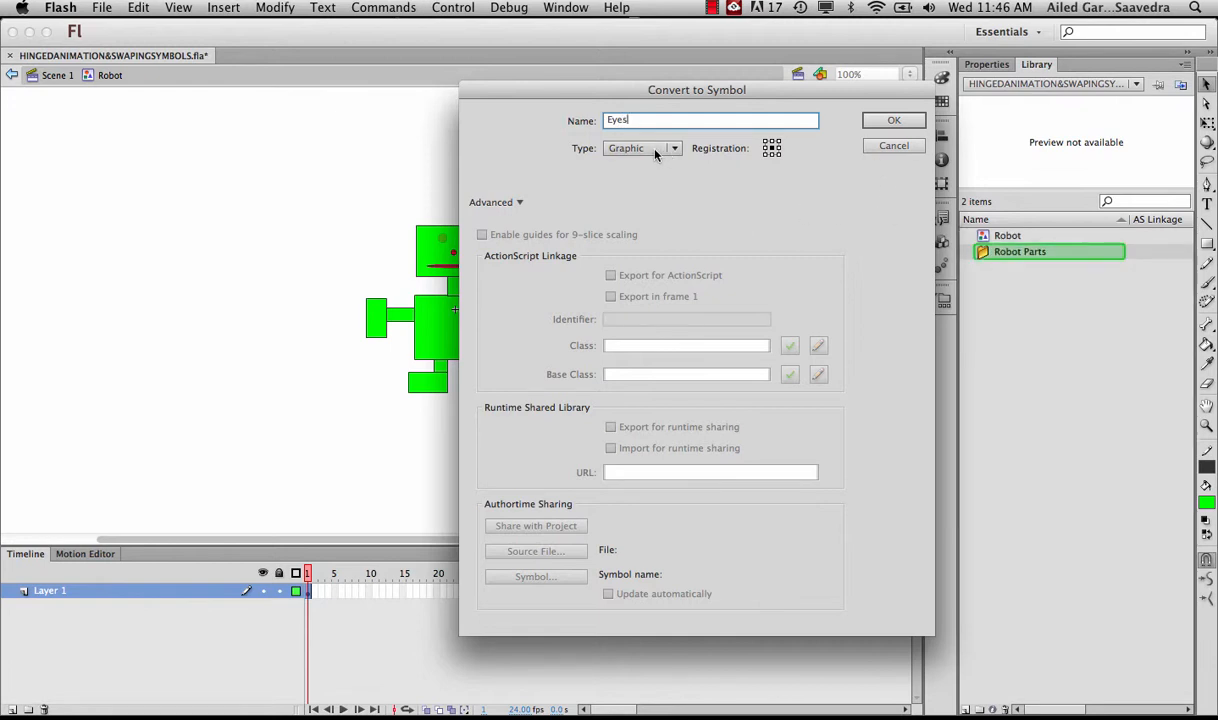
left_click(894, 121)
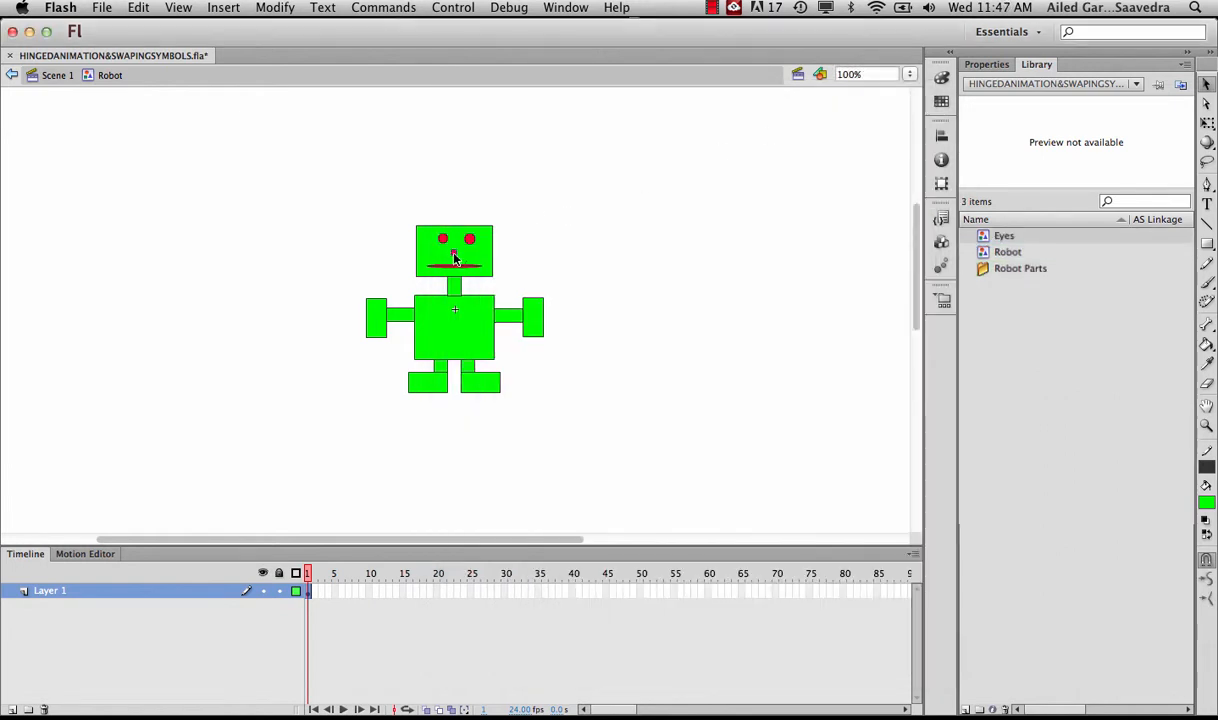
Convert the robot's mouth into a graphic symbol named Mouth
left_click(452, 265)
right_click(451, 267)
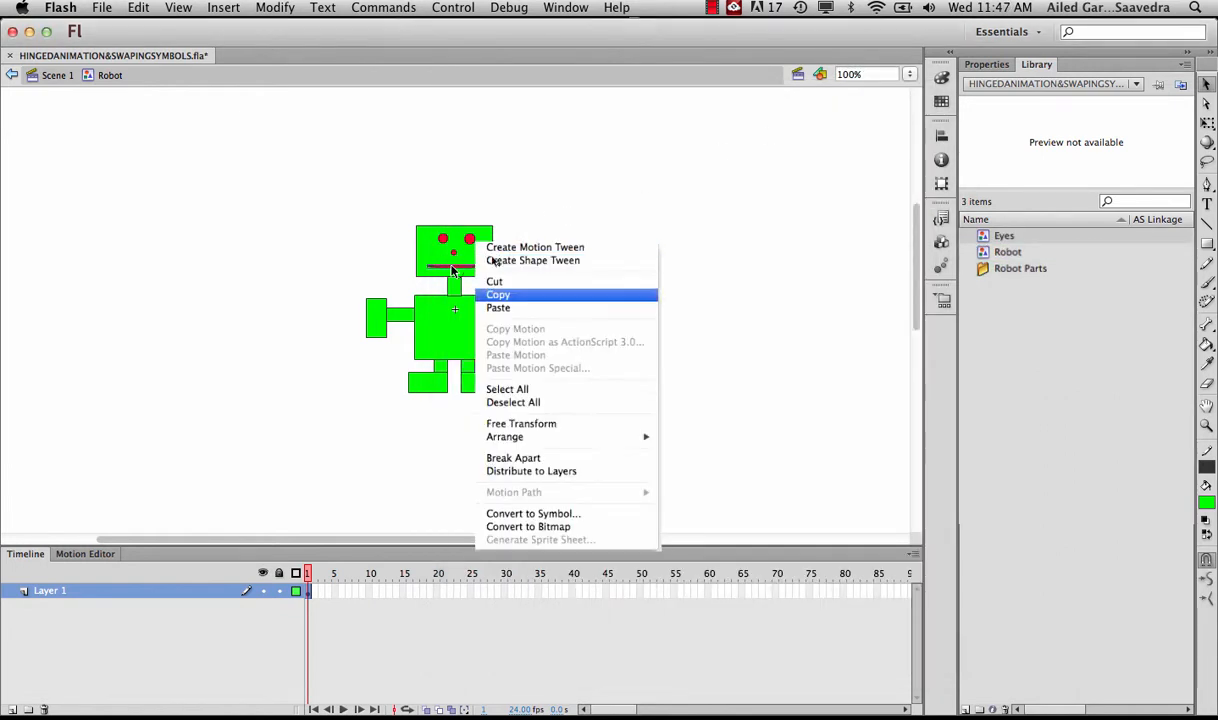
left_click(527, 513)
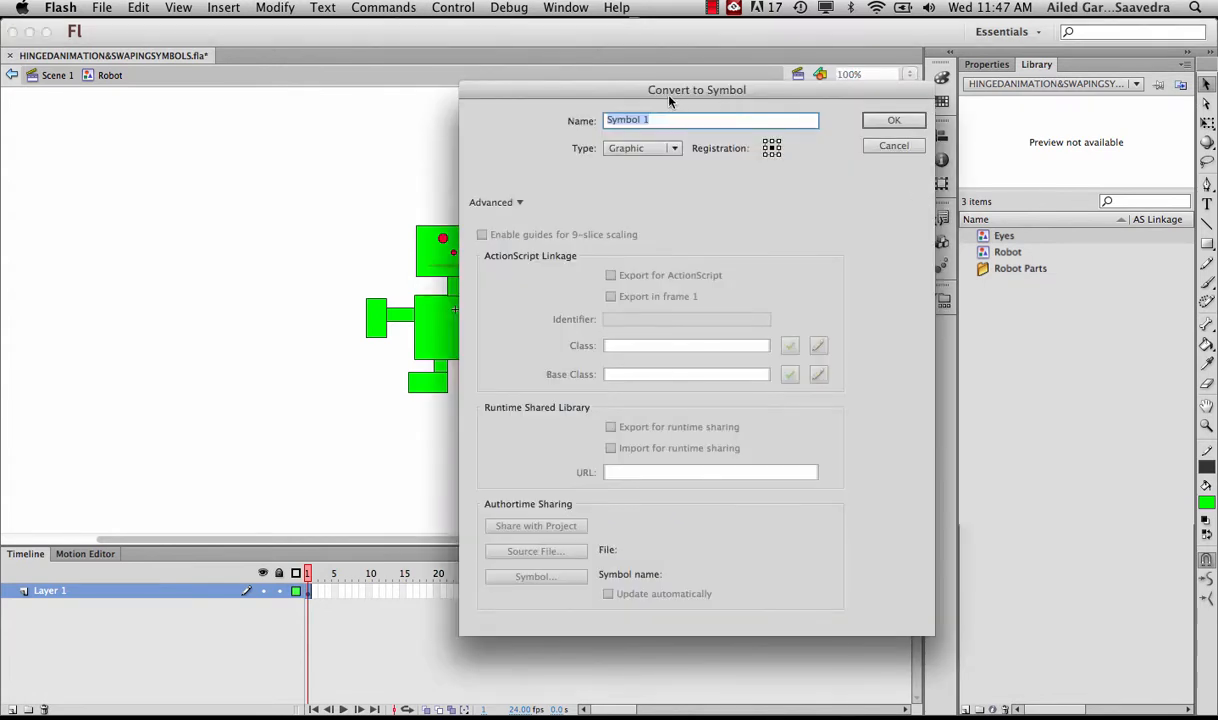
type("Mouth")
left_click(890, 121)
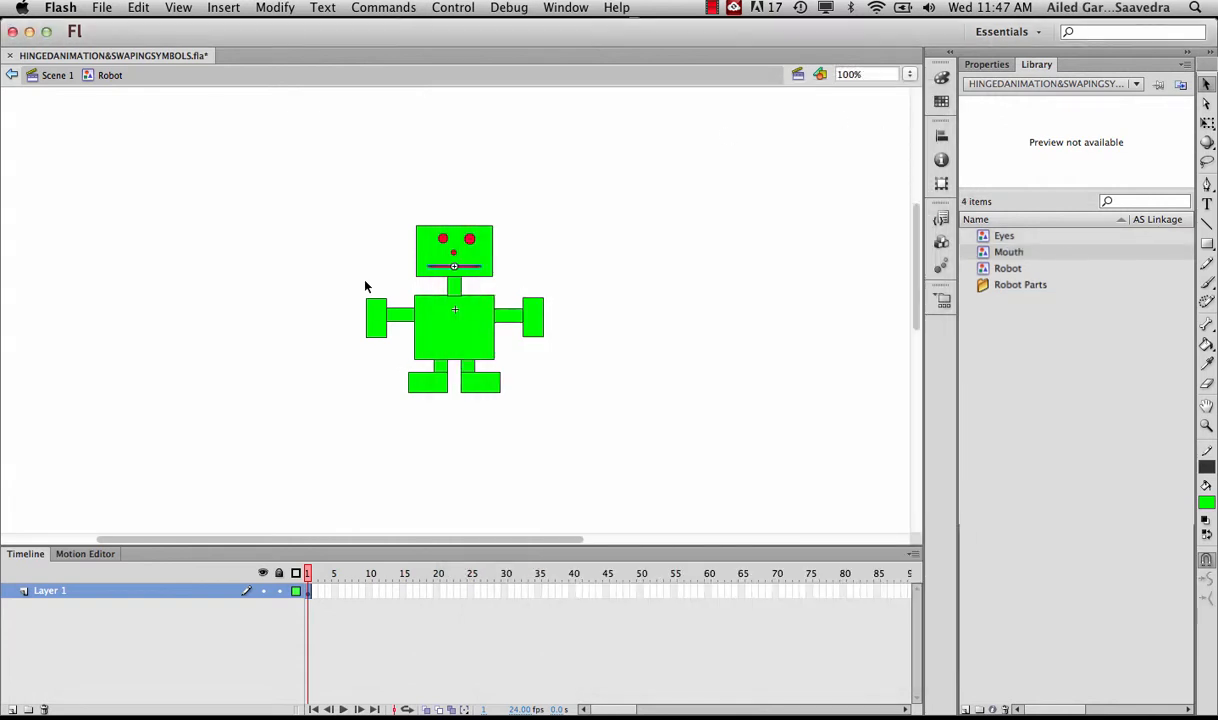
Convert the head shape, together with its nose and neck, into a graphic symbol named Head
left_click(407, 246)
right_click(472, 231)
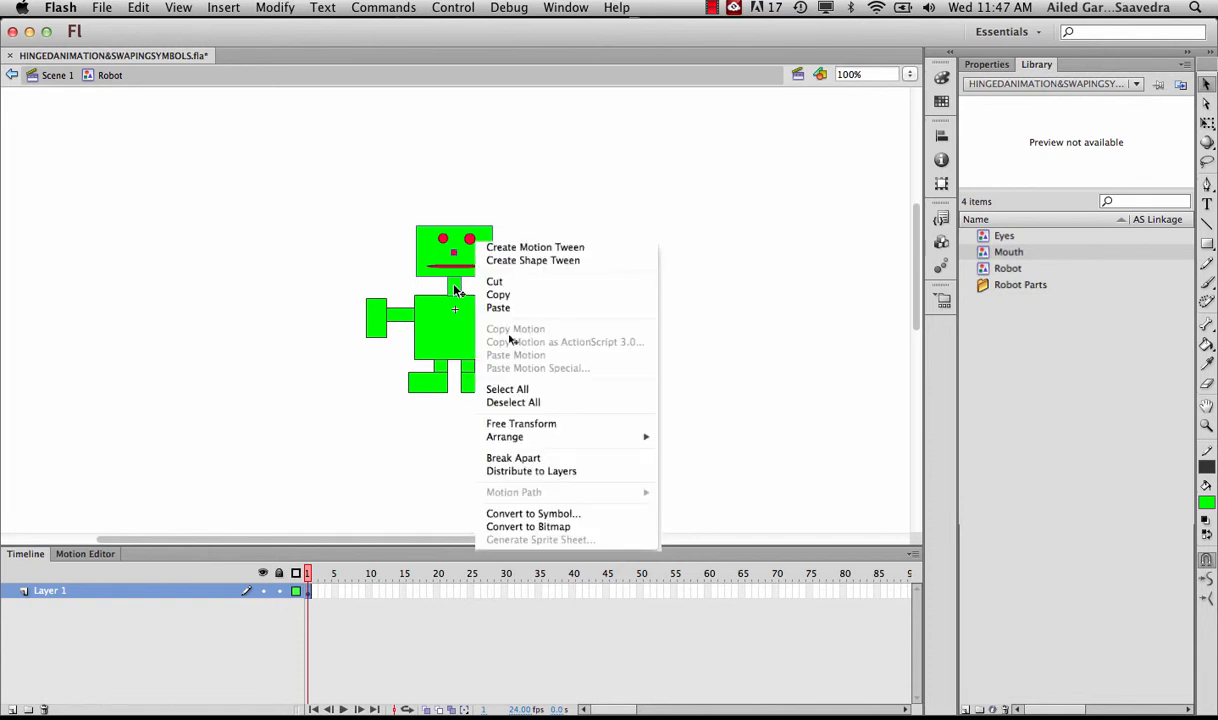
left_click(542, 508)
type("Head")
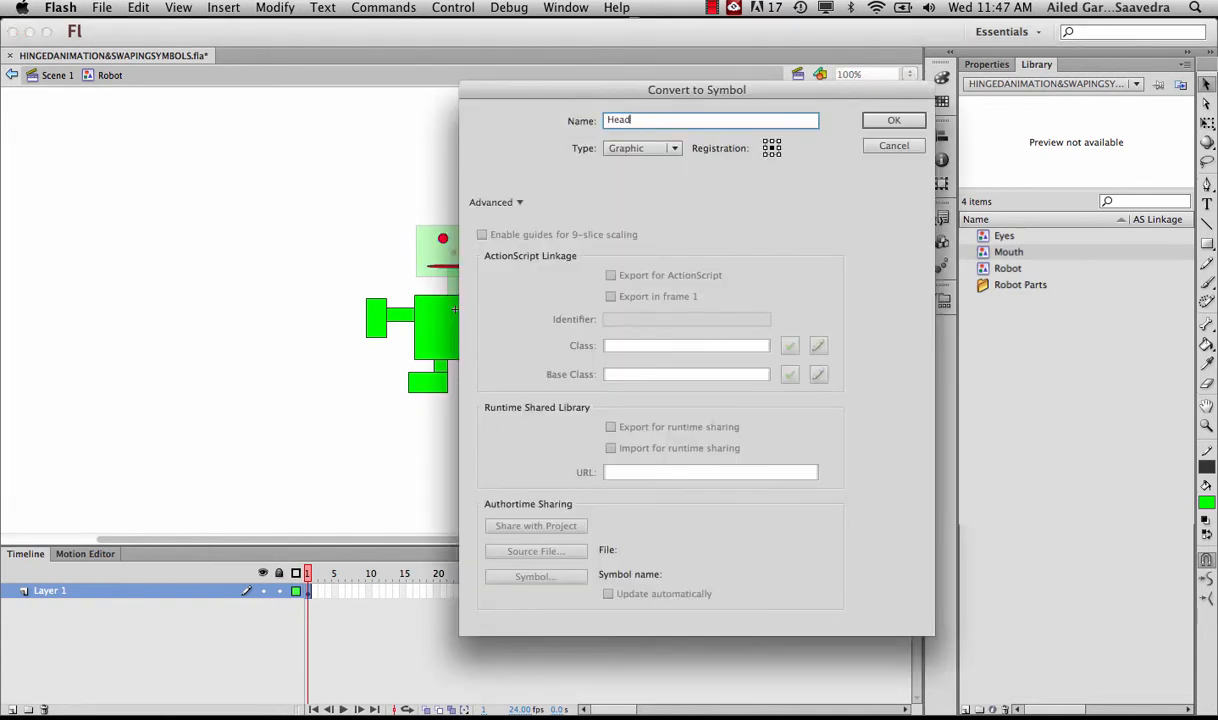
key("Return")
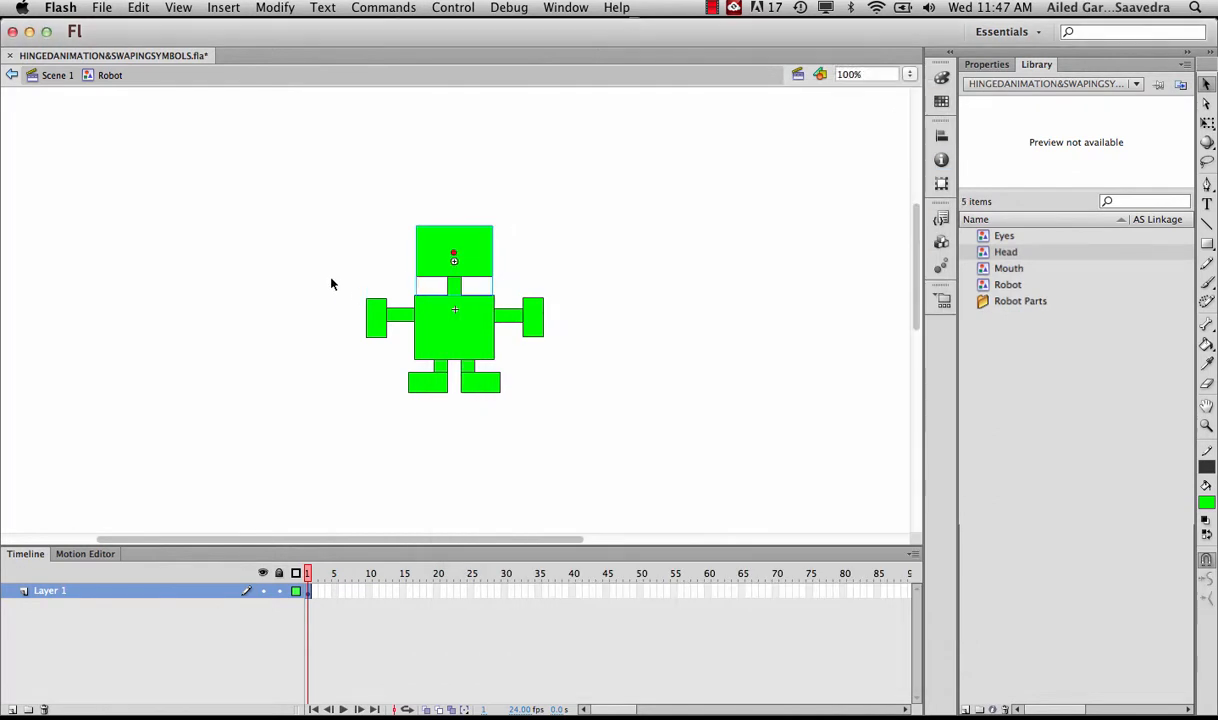
Arrange the head symbol behind the eyes and mouth
right_click(431, 270)
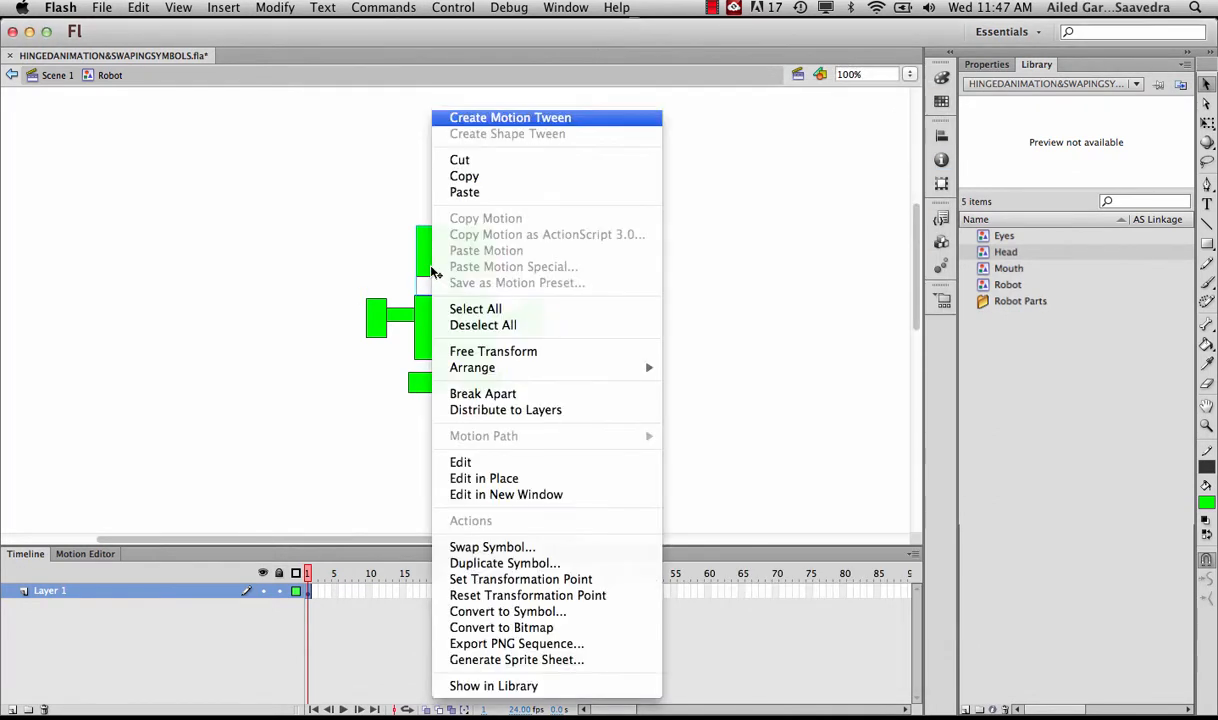
mouse_move(600, 367)
left_click(702, 415)
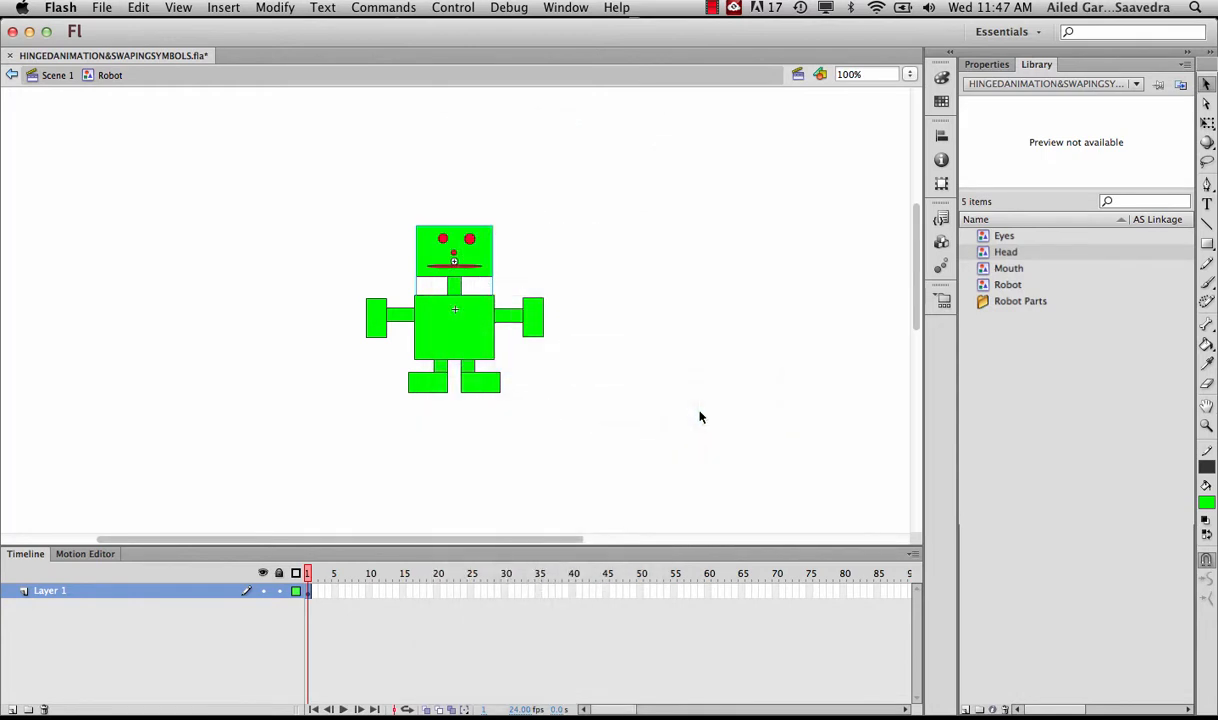
Convert the arm and hand on the robot's left-hand side into a graphic symbol named Left Arm
left_click_drag(351, 275, 407, 340)
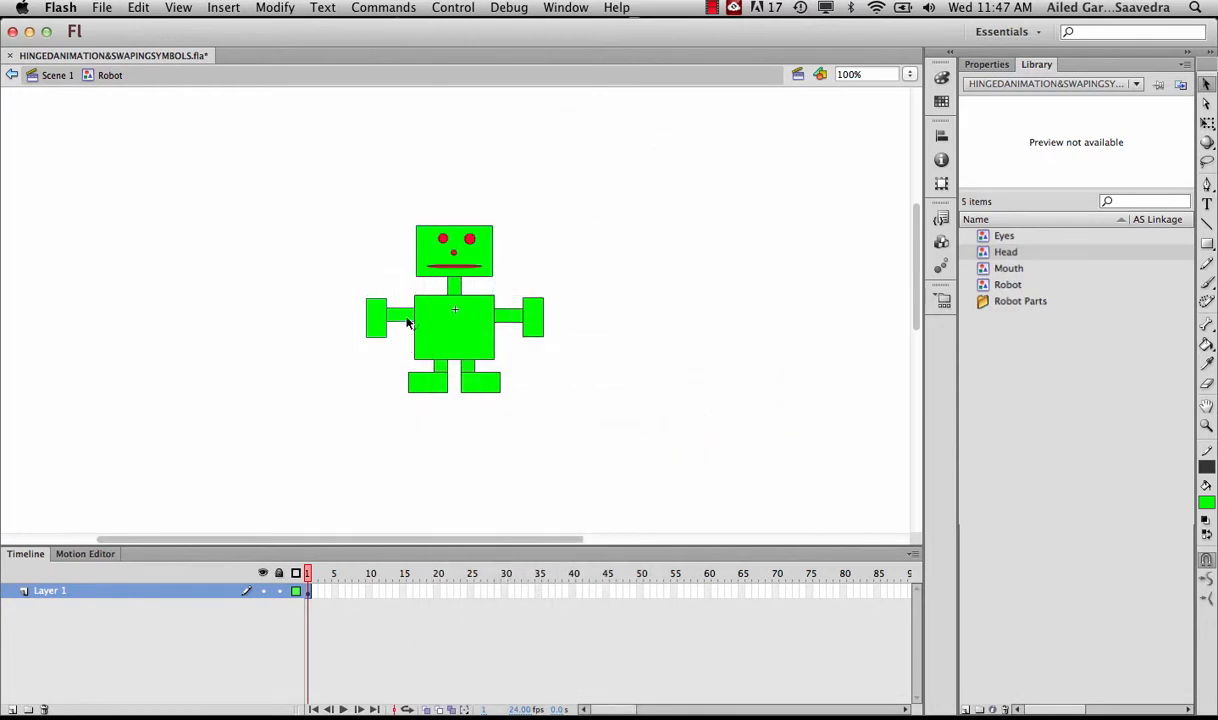
right_click(391, 315)
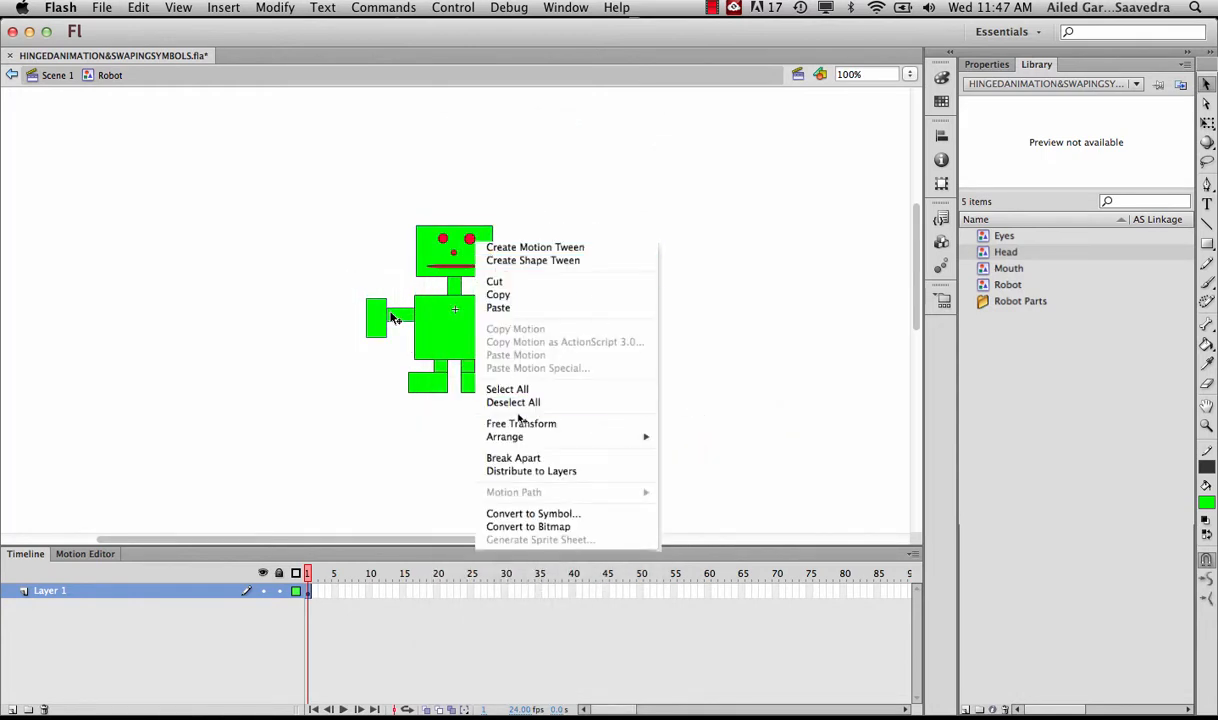
left_click(530, 513)
type("Left Arm")
left_click(905, 124)
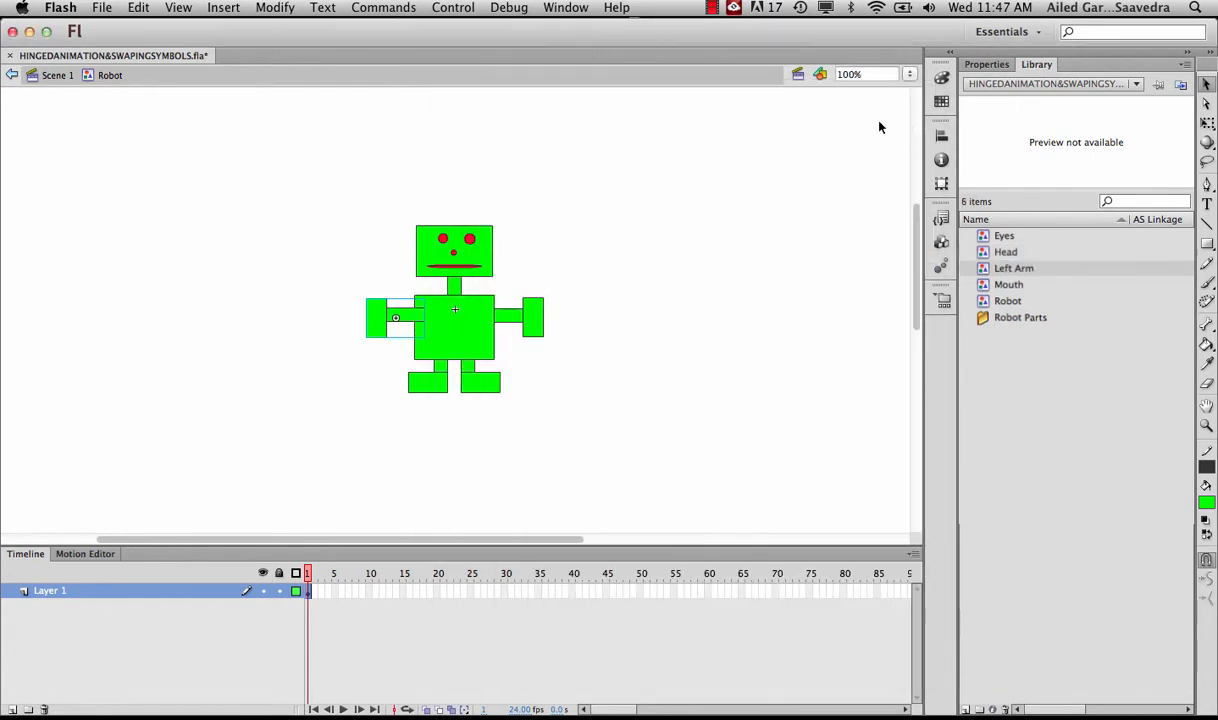
Convert the opposite arm and hand into a graphic symbol named Right Arm
right_click(475, 234)
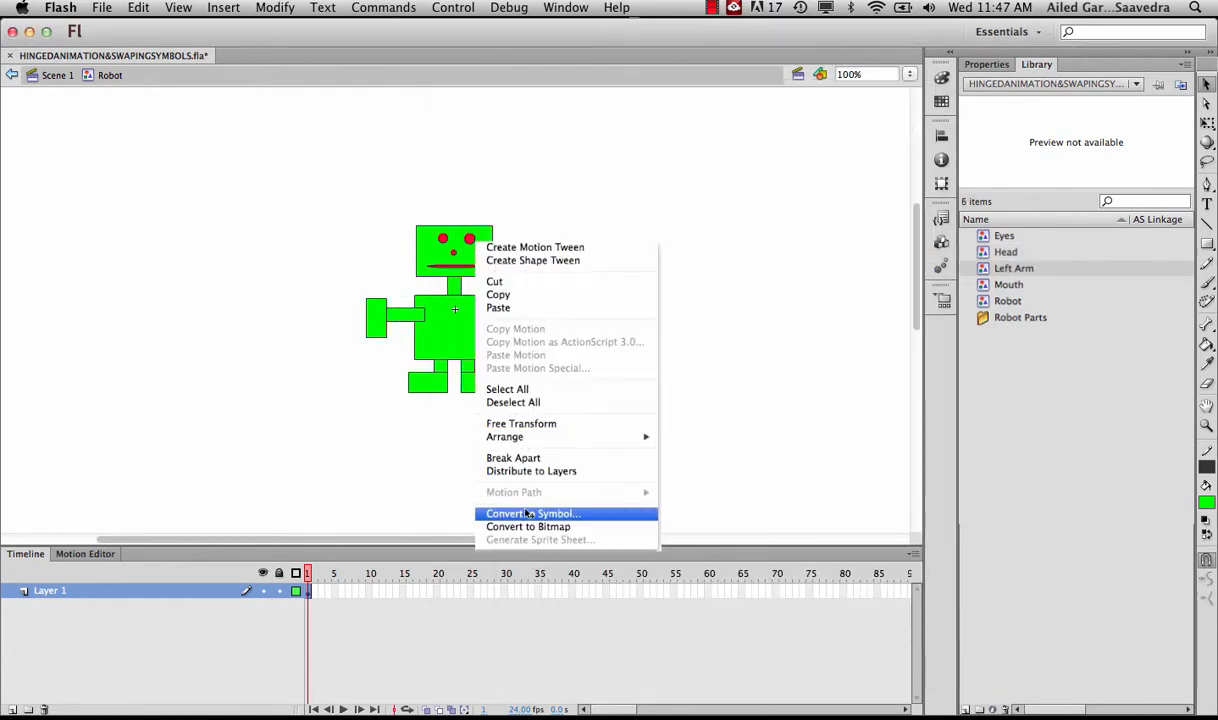
left_click(550, 402)
key("F8")
type("Right Arm")
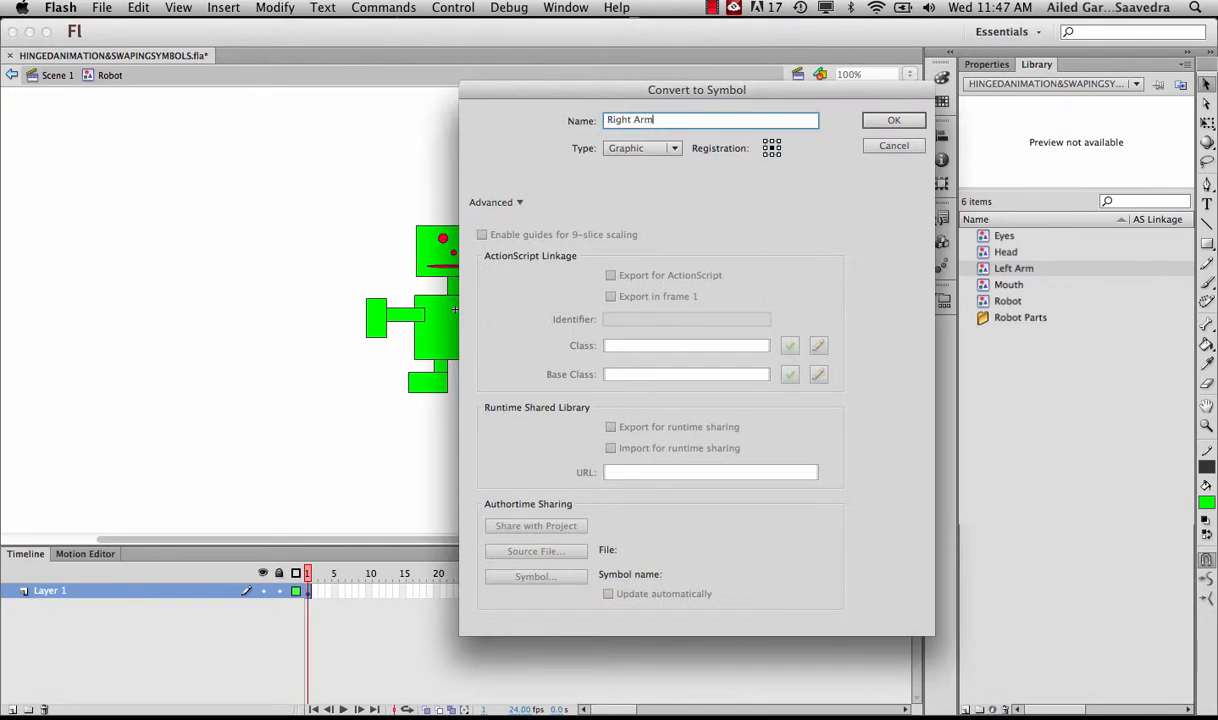
key("Return")
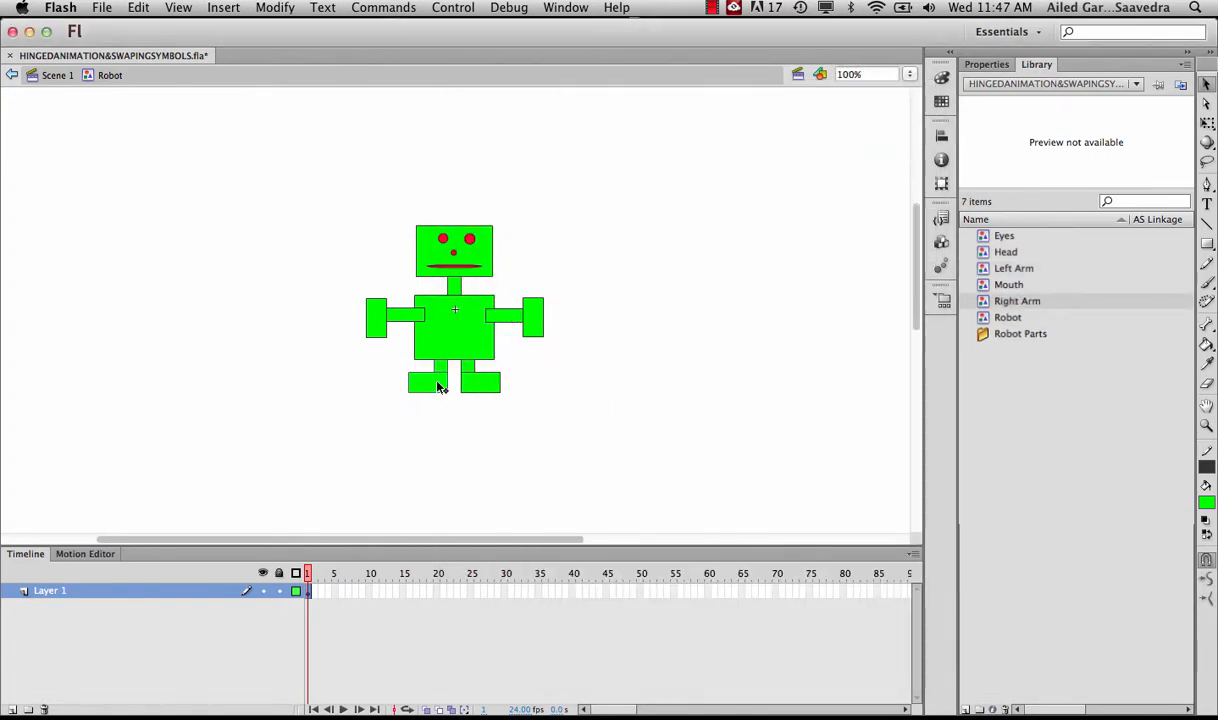
Convert the leg and foot below the Left Arm side into a graphic symbol named Left Leg
left_click(441, 387)
key("F8")
type("Left Leg")
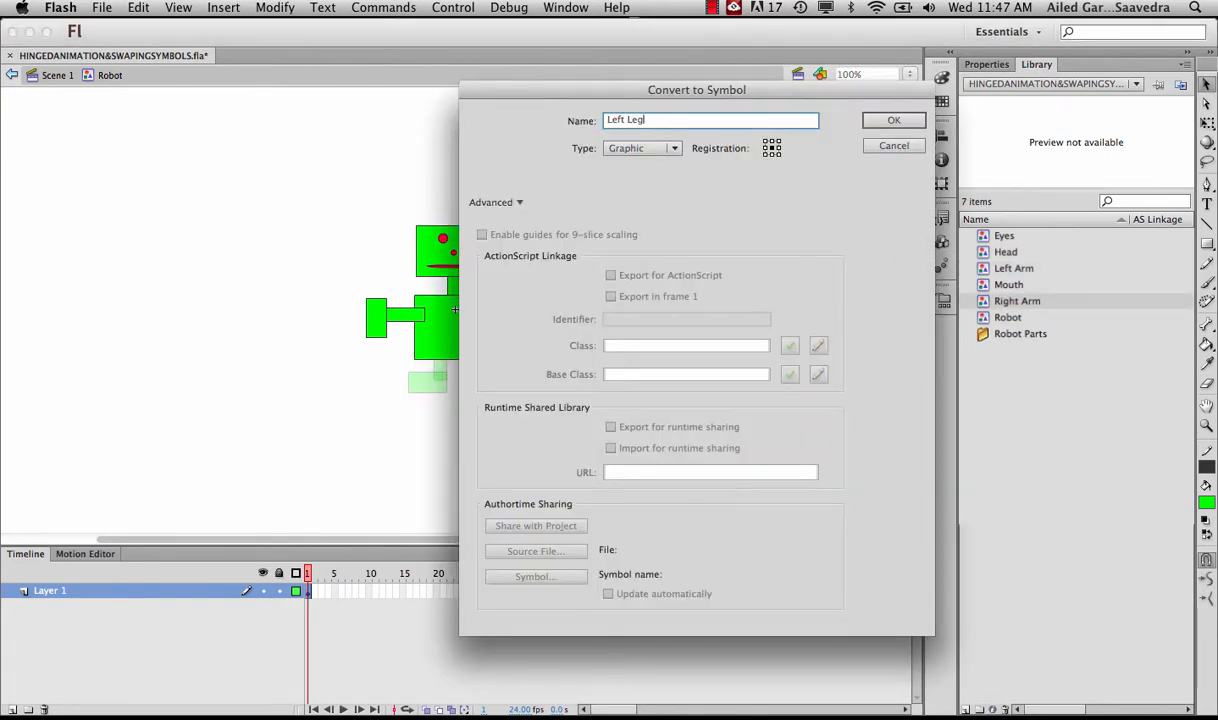
left_click(893, 120)
Convert the remaining leg and foot into a graphic symbol named Right Leg
right_click(488, 345)
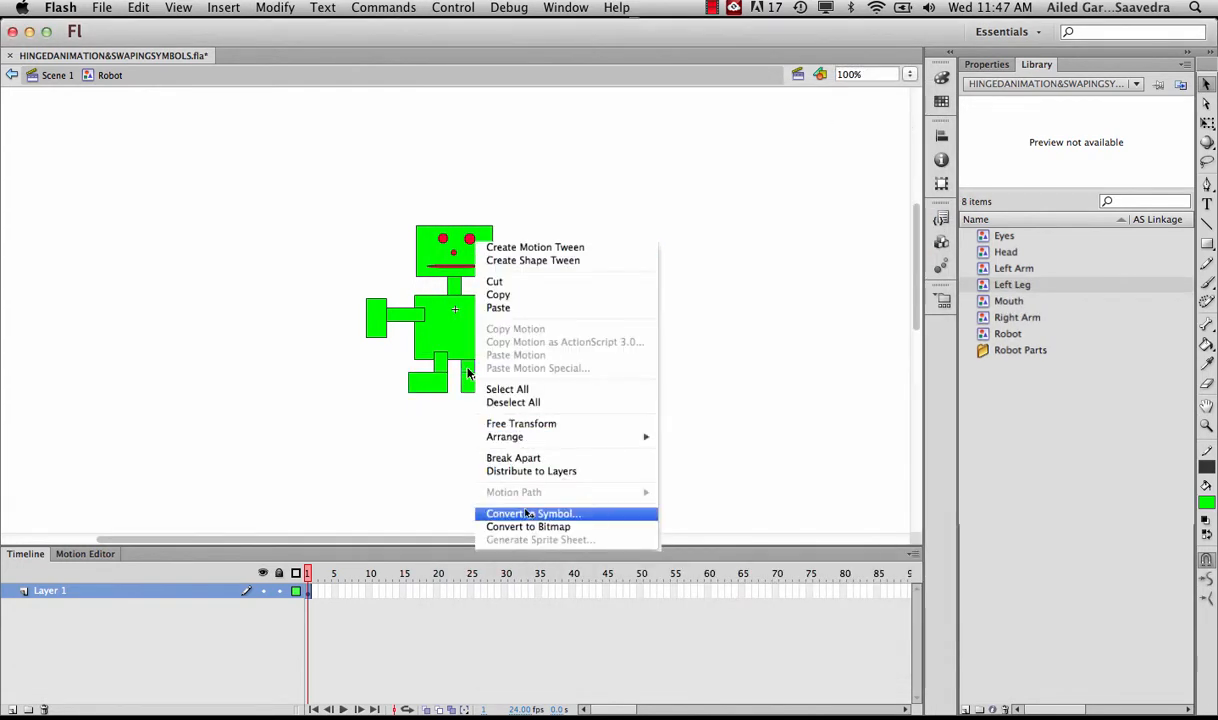
left_click(500, 488)
type("Right Leg")
left_click(893, 120)
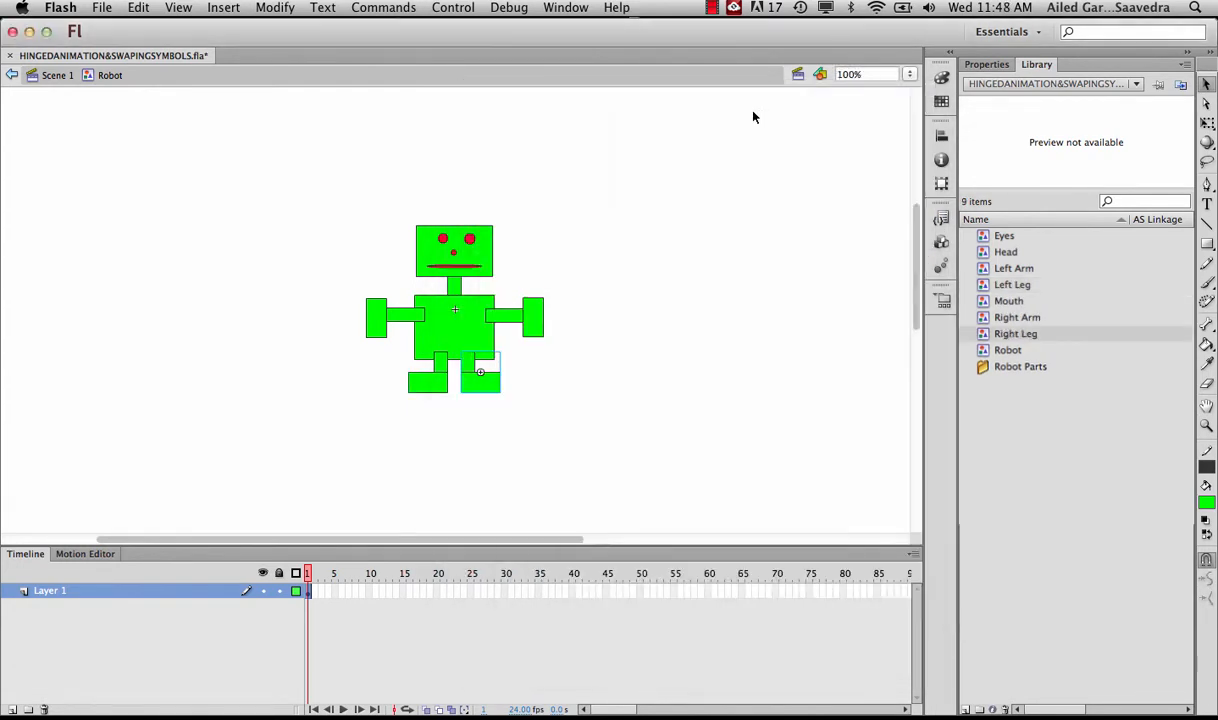
Convert the robot's torso into a graphic symbol named Body
right_click(455, 308)
left_click(533, 511)
type("Body")
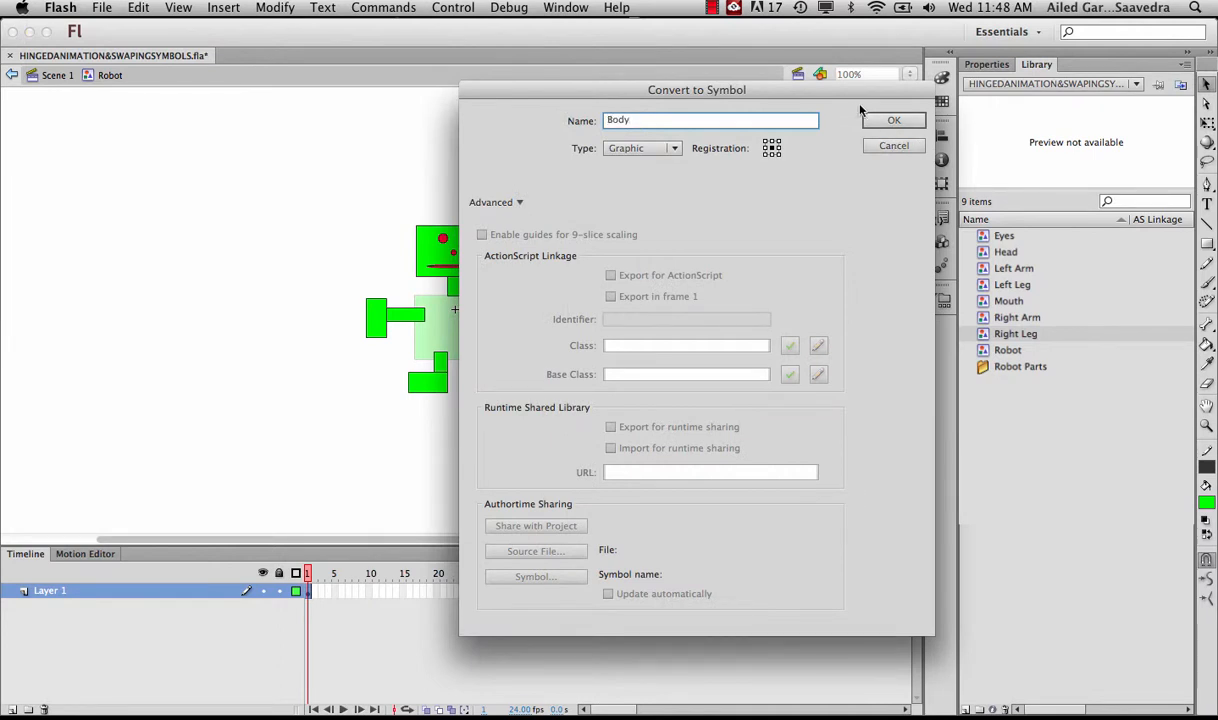
key("Return")
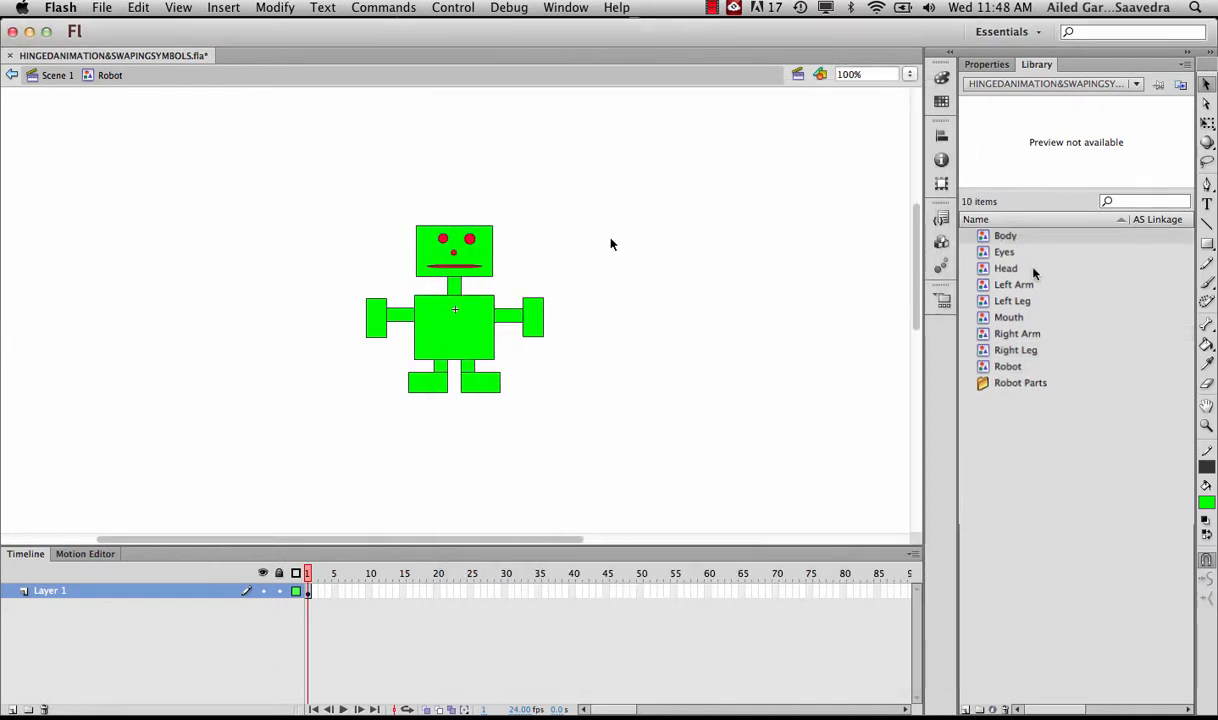
Move all the part symbols from Body through Right Leg into the Robot Parts folder and expand the folder
left_click(1012, 350, "shift")
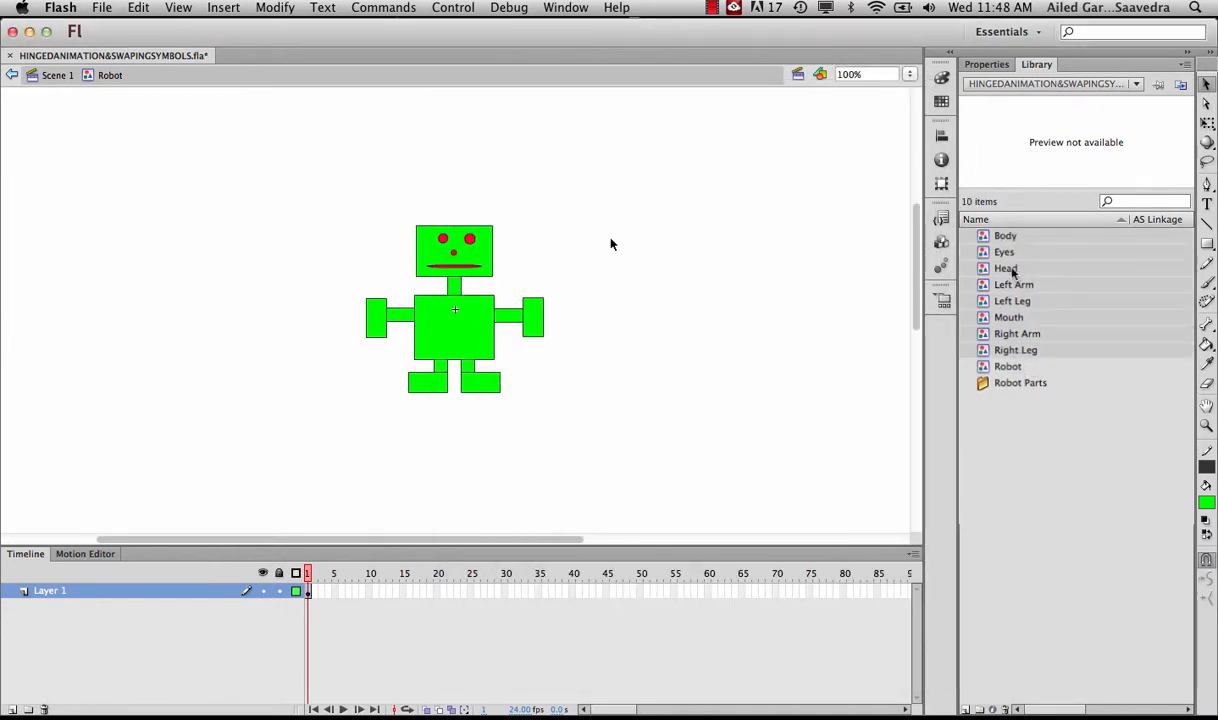
left_click_drag(1012, 350, 1035, 386)
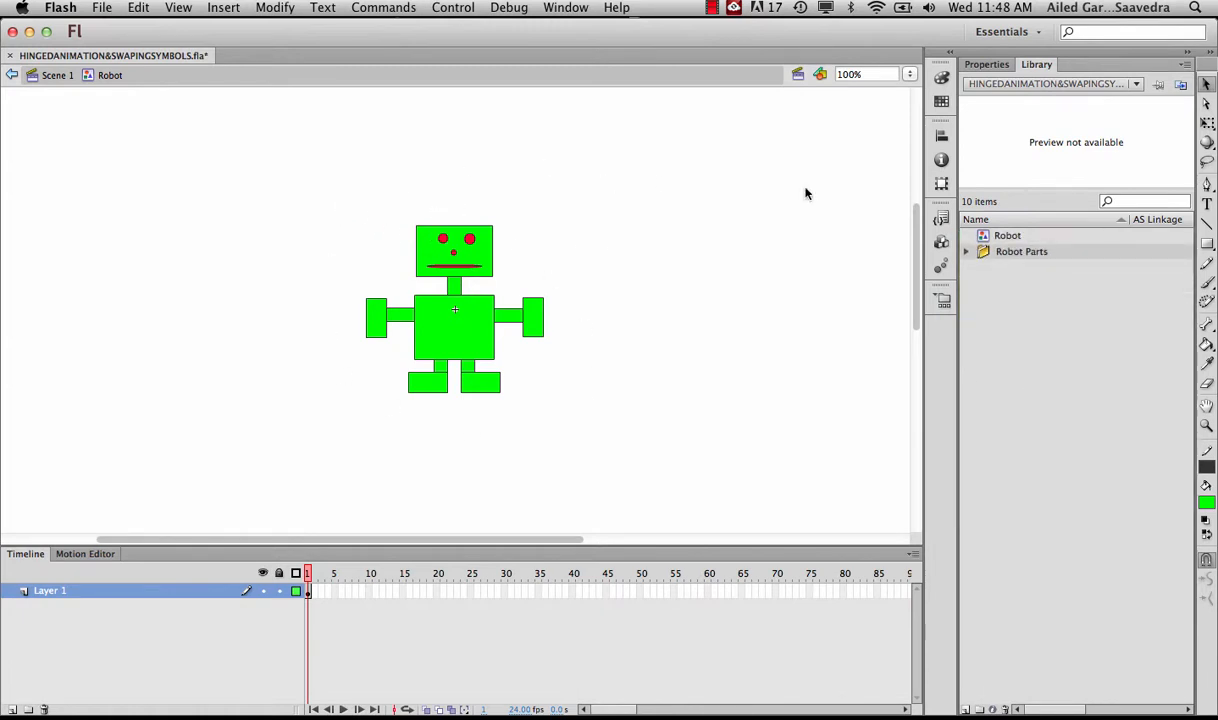
left_click(968, 253)
Preview each symbol in the Robot Parts folder and check the arm and eyes as separate objects on the stage
left_click(1014, 268)
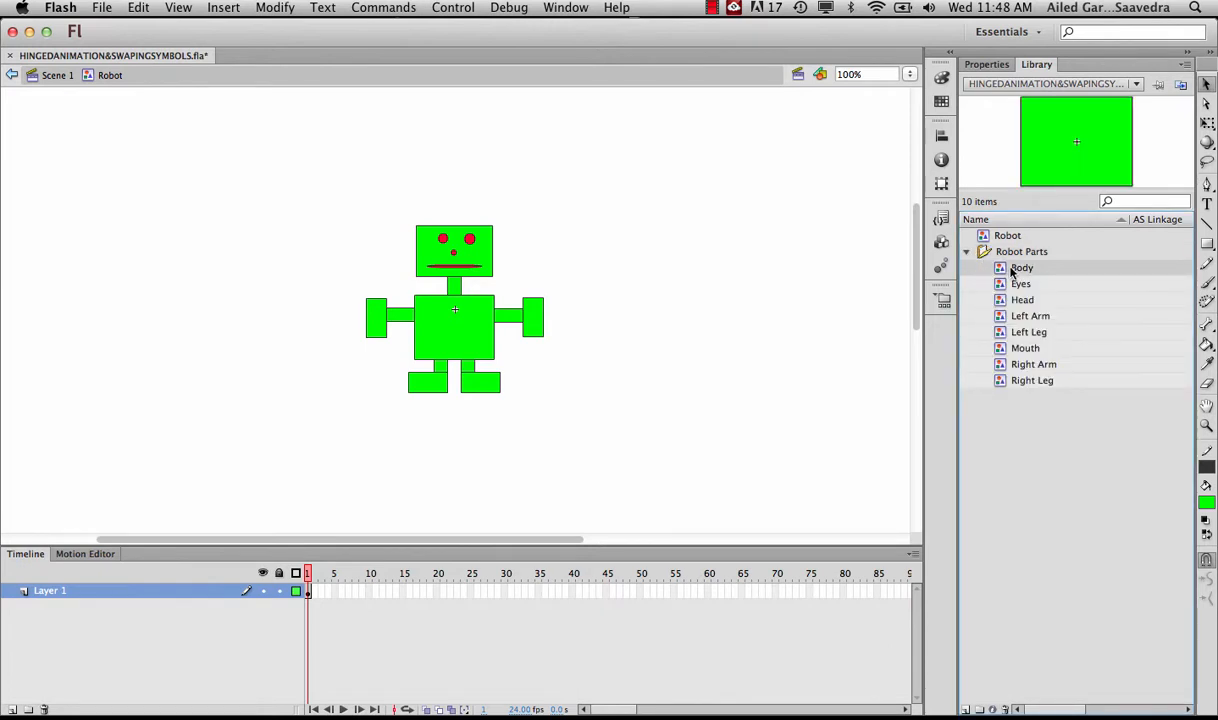
left_click(1016, 284)
left_click(1014, 301)
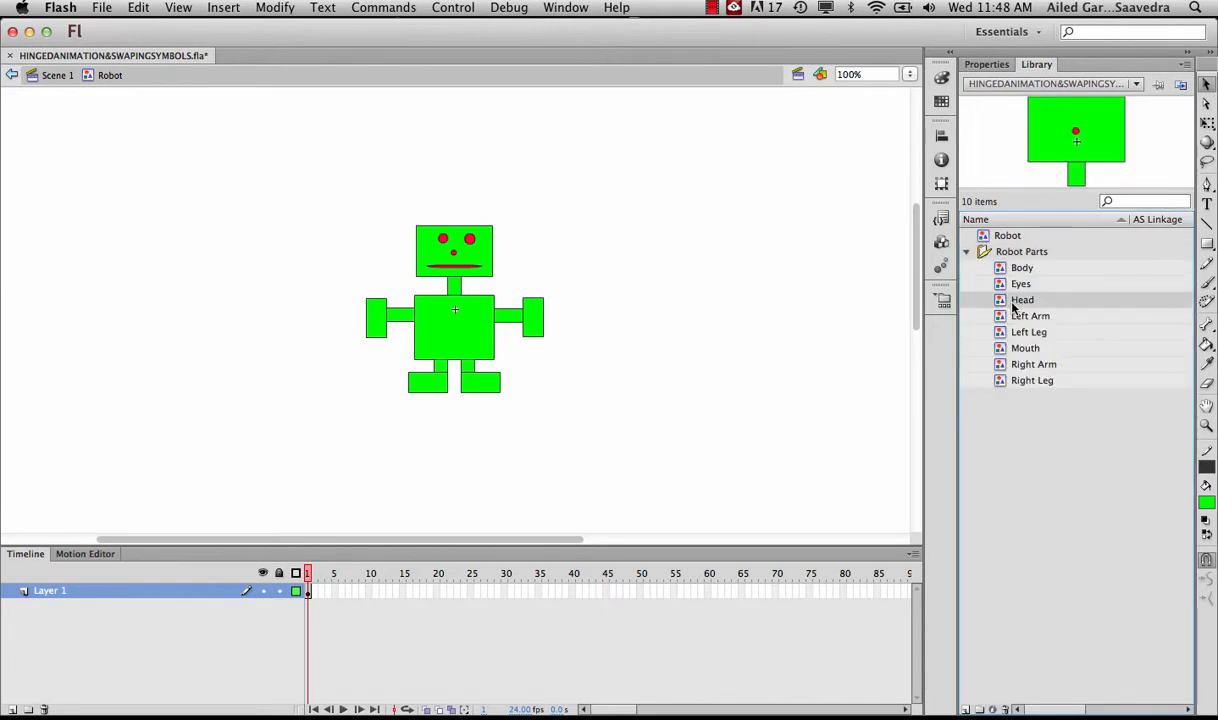
left_click(1017, 316)
left_click(1019, 332)
left_click(1021, 348)
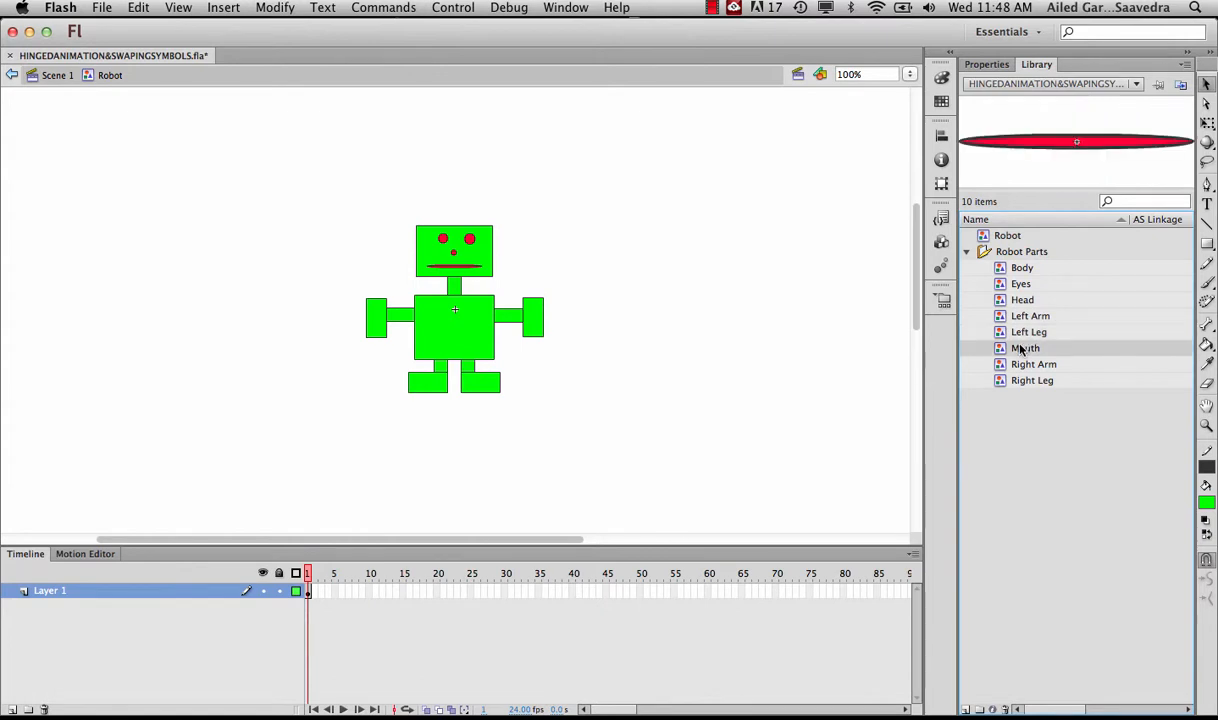
left_click(1021, 364)
left_click(1021, 381)
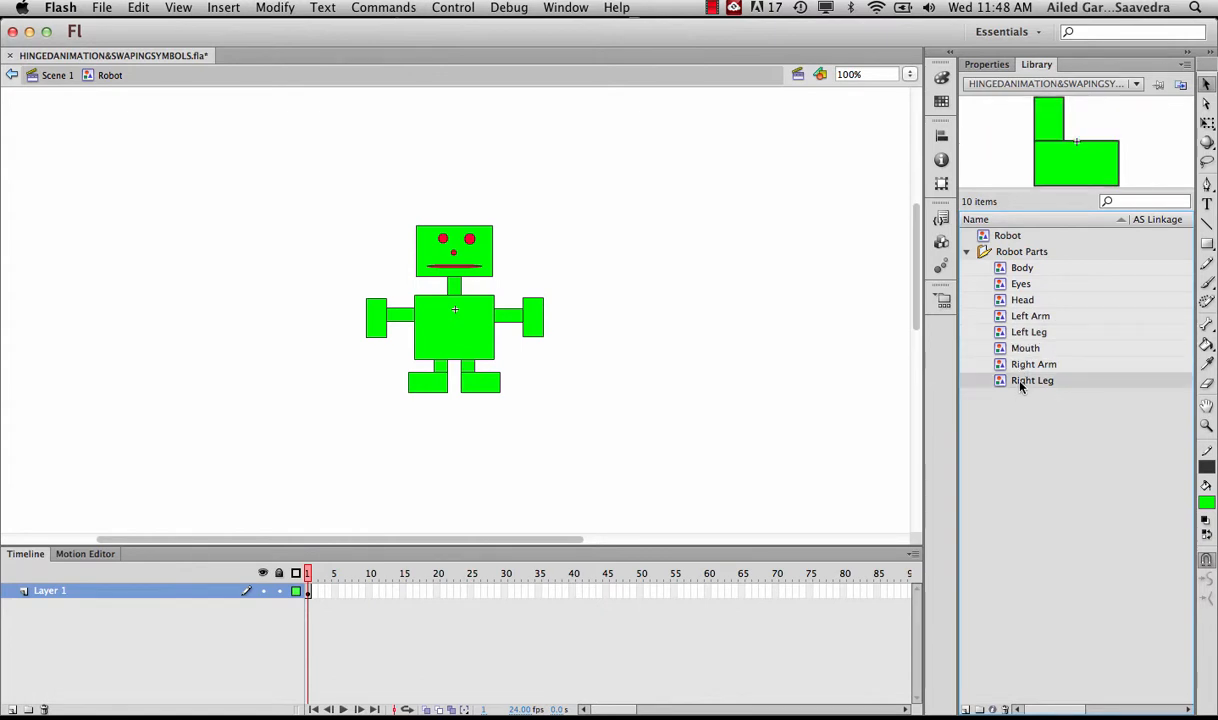
left_click(1021, 366)
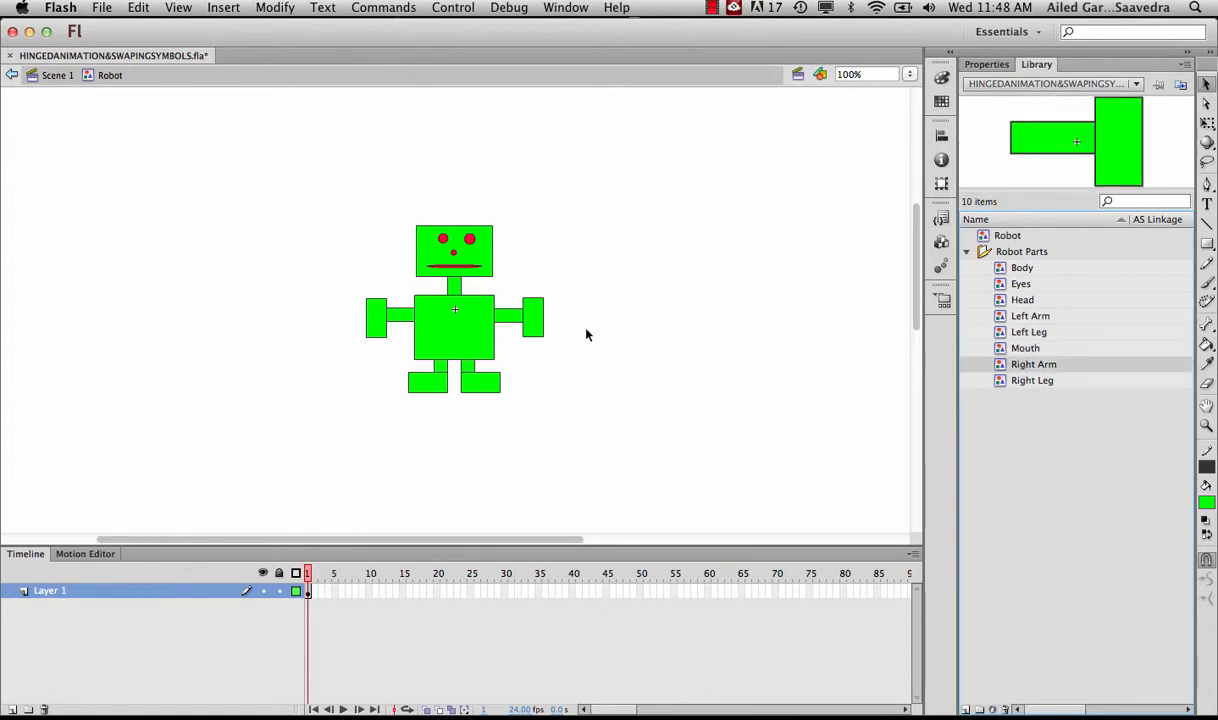
left_click(531, 312)
left_click(472, 240)
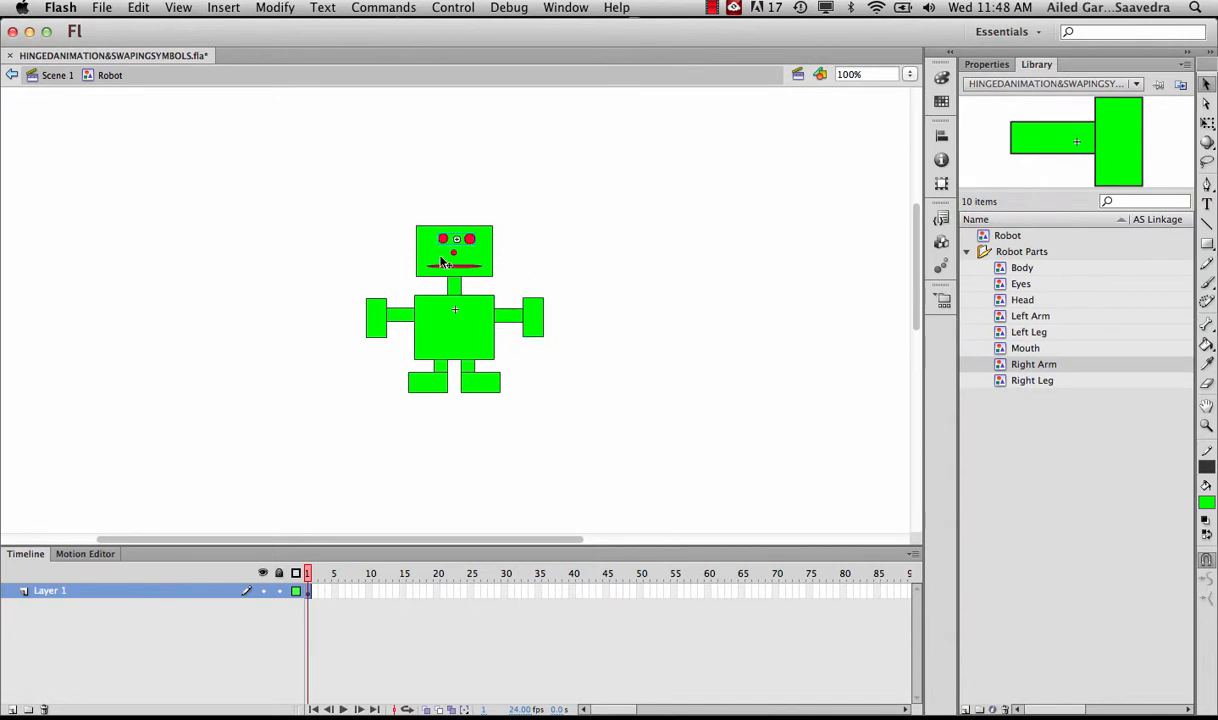
Duplicate the Eyes symbol in the Robot Parts folder as a graphic symbol named Eyes Closed
left_click(448, 267)
left_click(1023, 286)
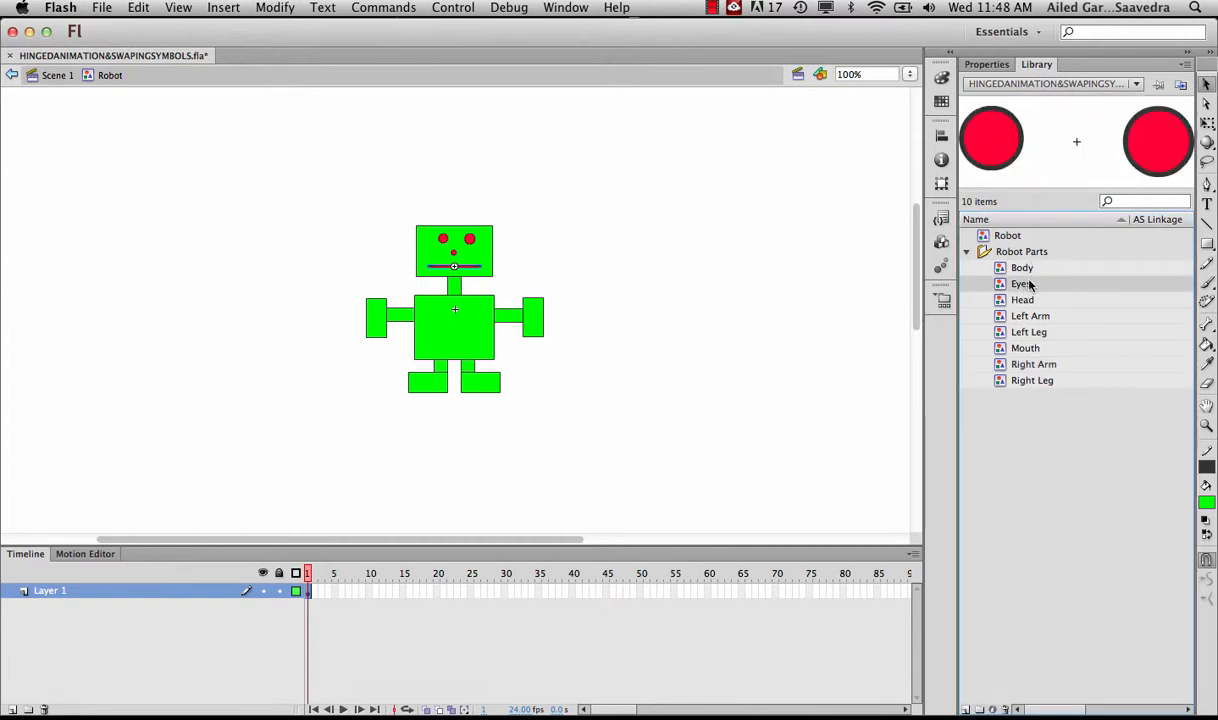
right_click(1026, 289)
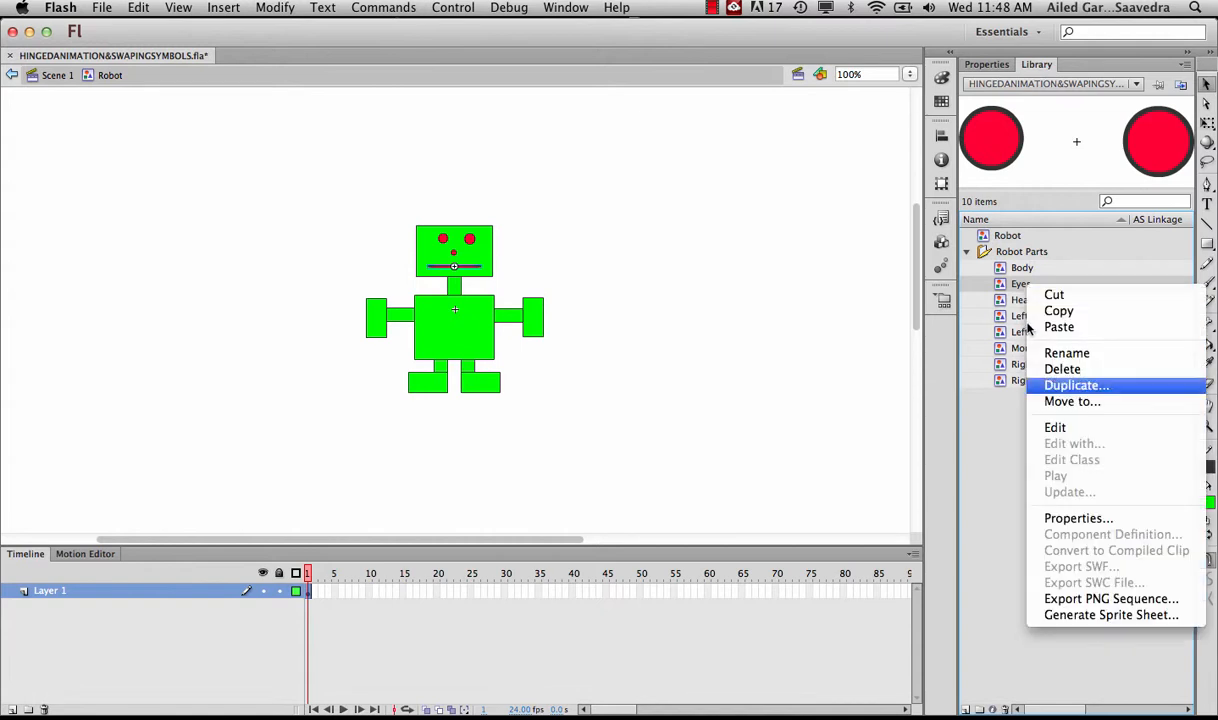
left_click(1075, 384)
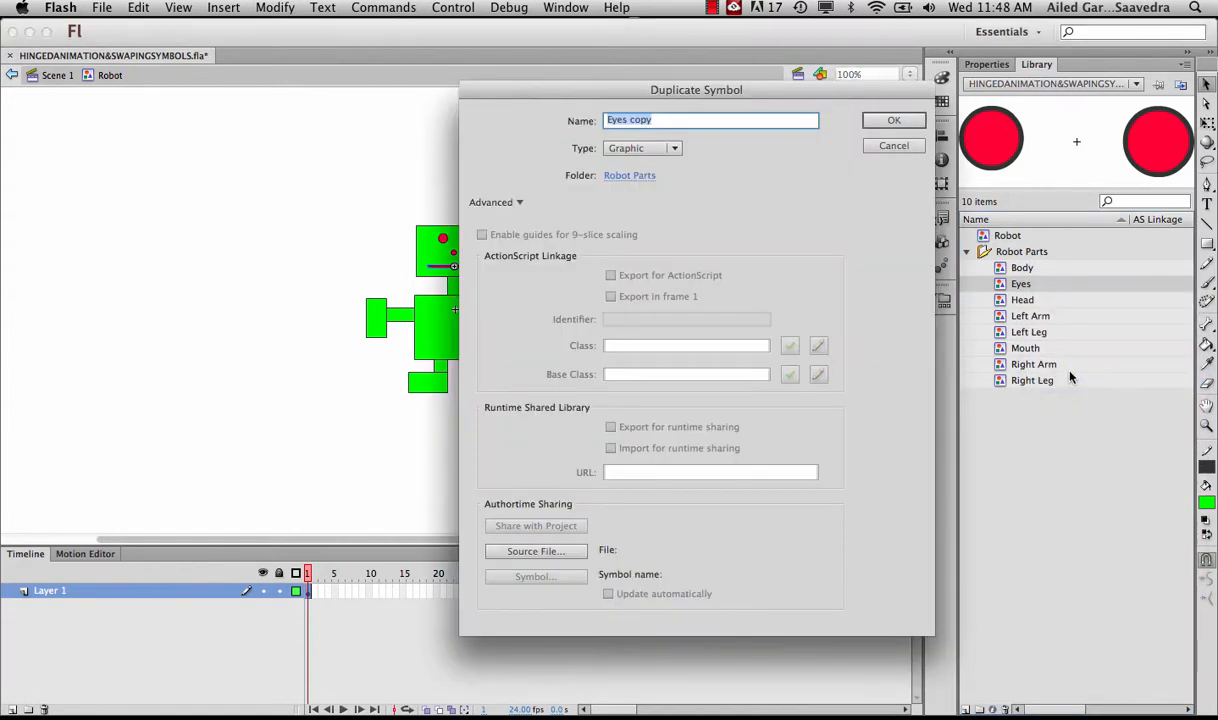
left_click(630, 119)
type("Closed")
left_click(882, 120)
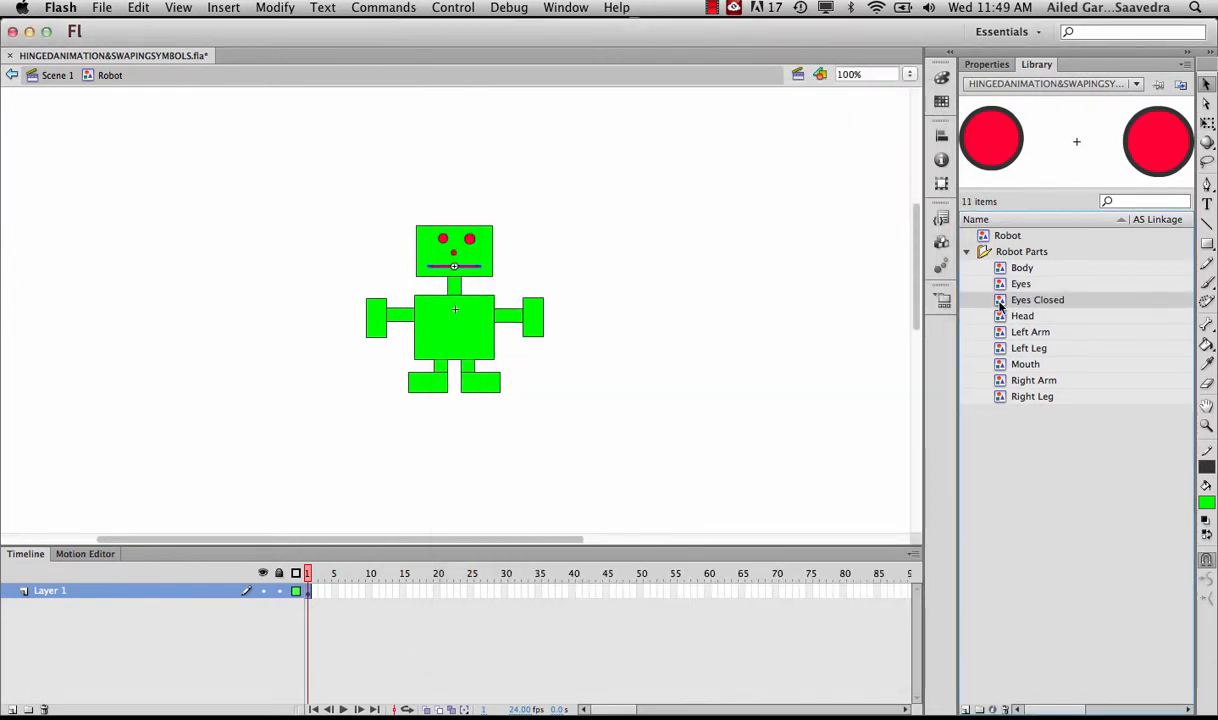
Open the Eyes Closed symbol for editing and squash both eyes vertically into thin flat lines with Free Transform
double_click(1001, 302)
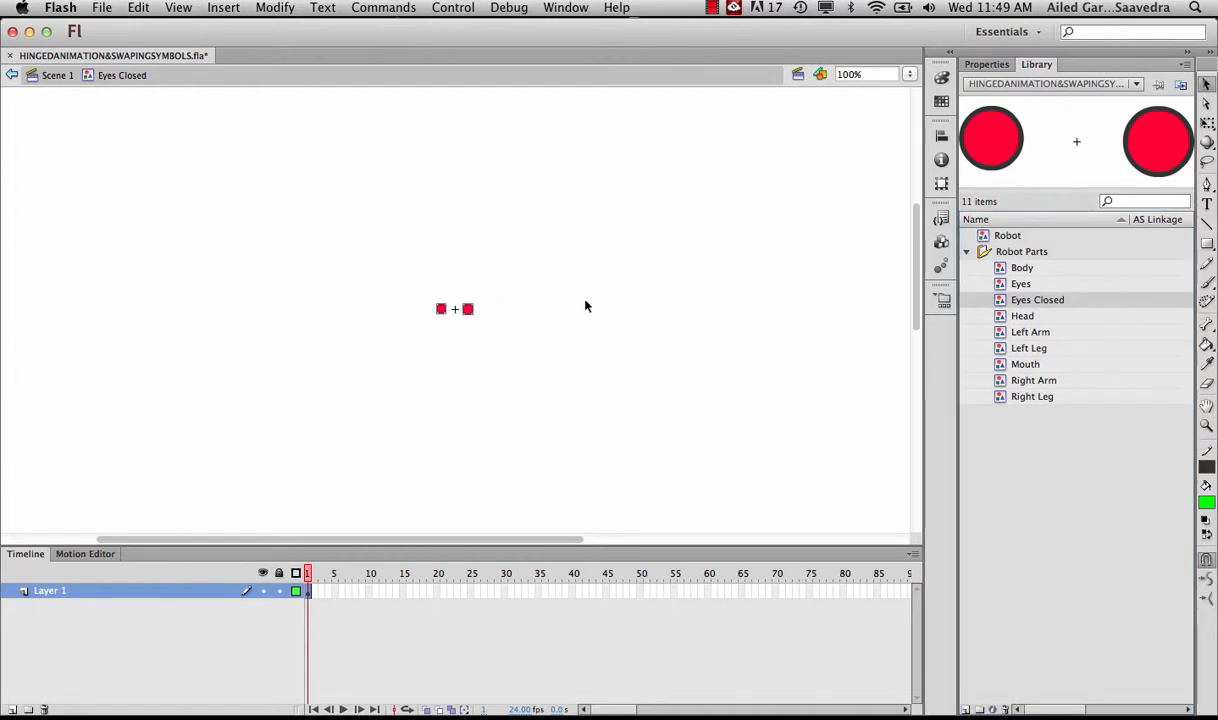
left_click_drag(364, 247, 504, 331)
key("z")
left_click(450, 311)
left_click(414, 285)
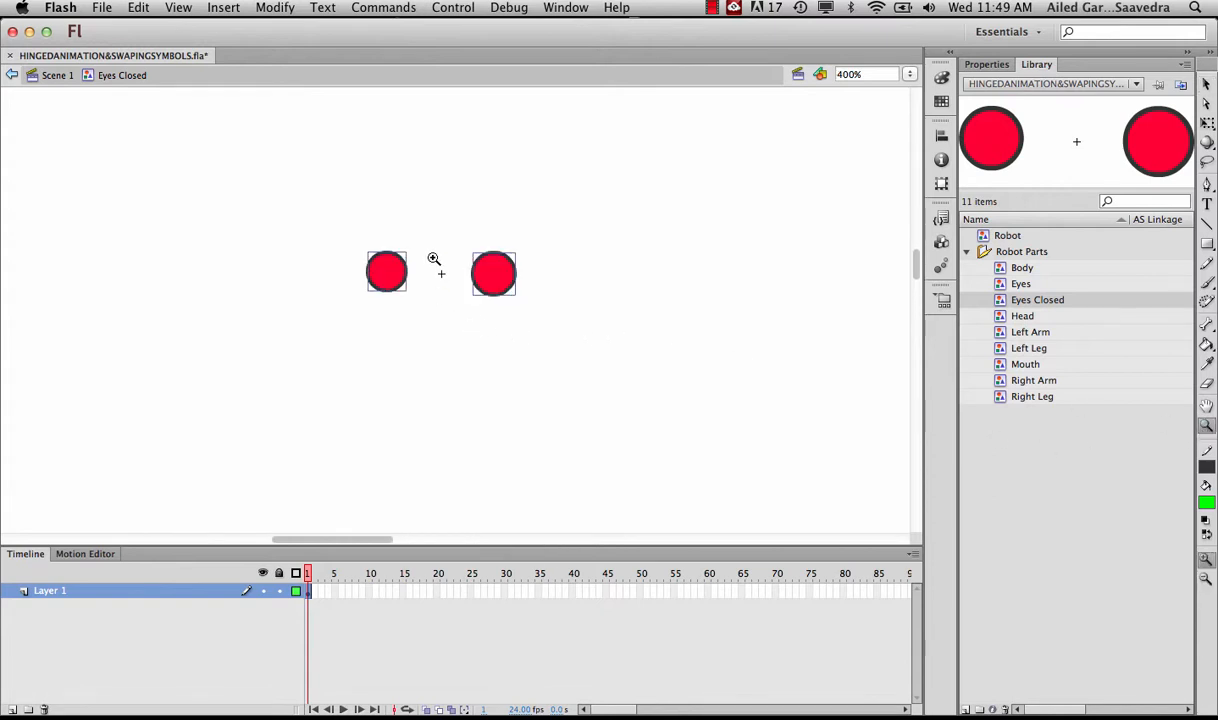
left_click(434, 259)
left_click(1207, 122)
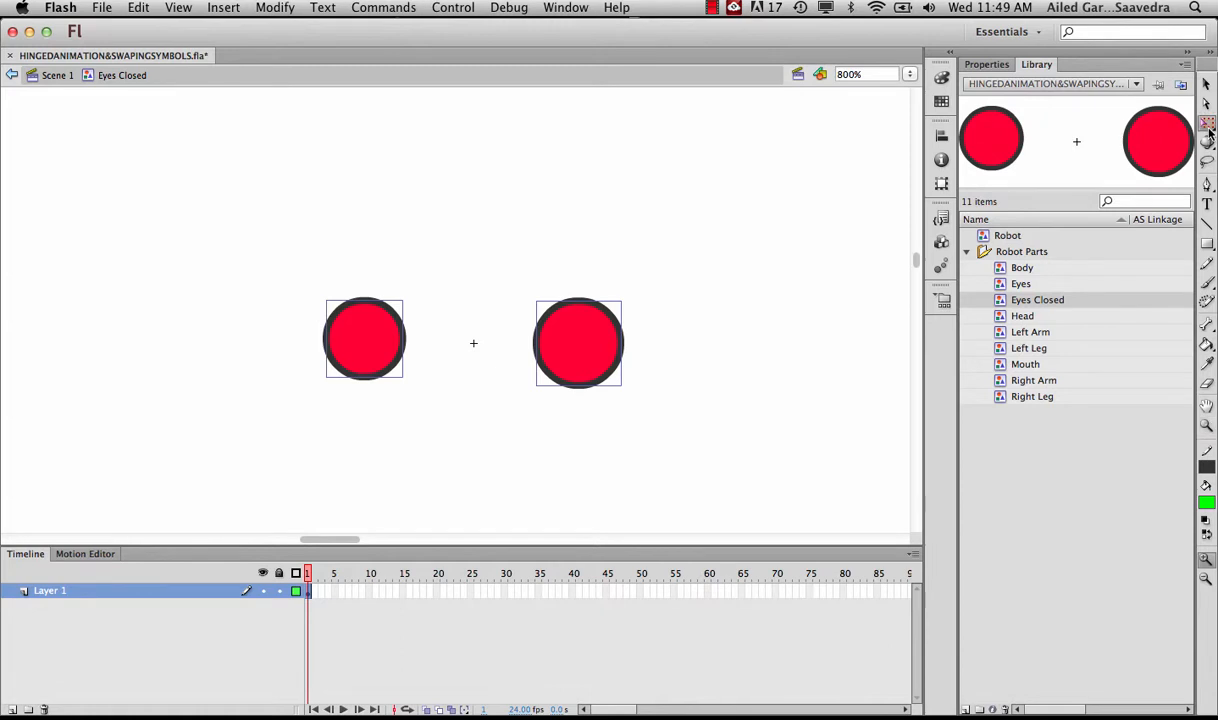
left_click_drag(474, 300, 474, 384)
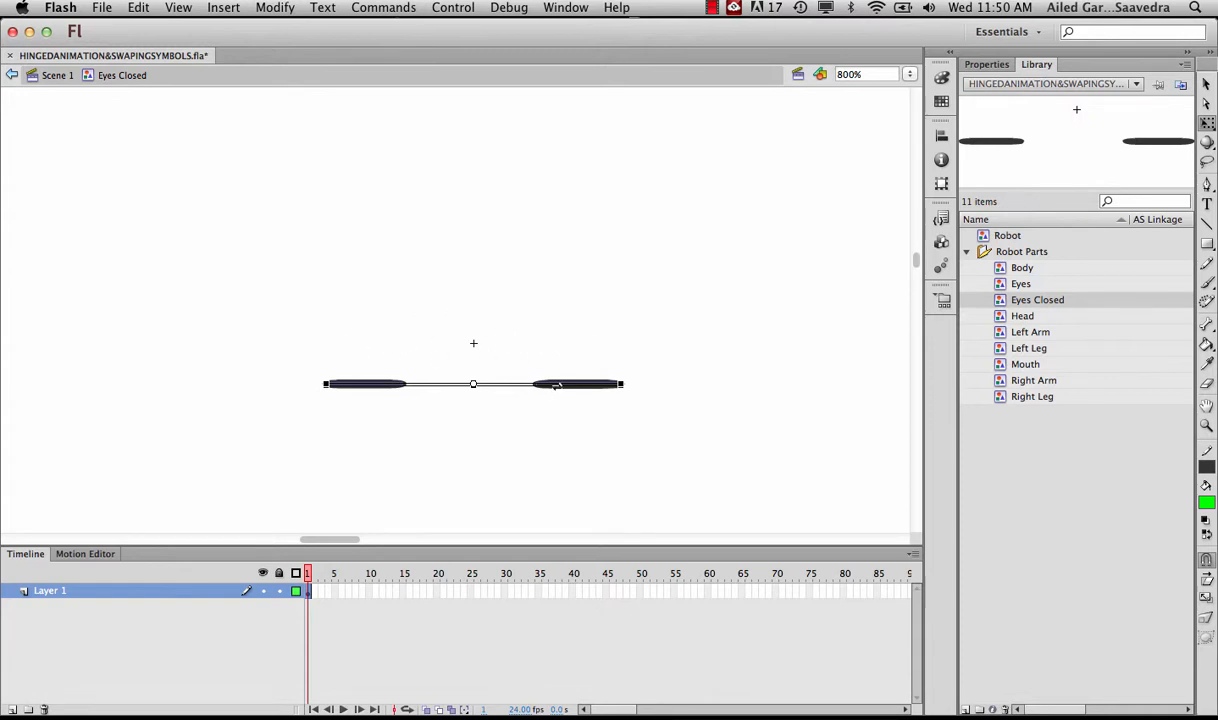
Nudge the flattened eyes up onto the symbol's registration point and compare the previews of Eyes and Eyes Closed
key("Up")
key("Up")
key("Up")
key("Up")
key("Up")
key("Up")
key("Up")
key("Up")
key("Up")
key("Up")
key("Up")
key("Up")
key("Up")
key("Up")
key("Up")
key("Up")
key("Up")
key("Up")
key("Up")
key("Up")
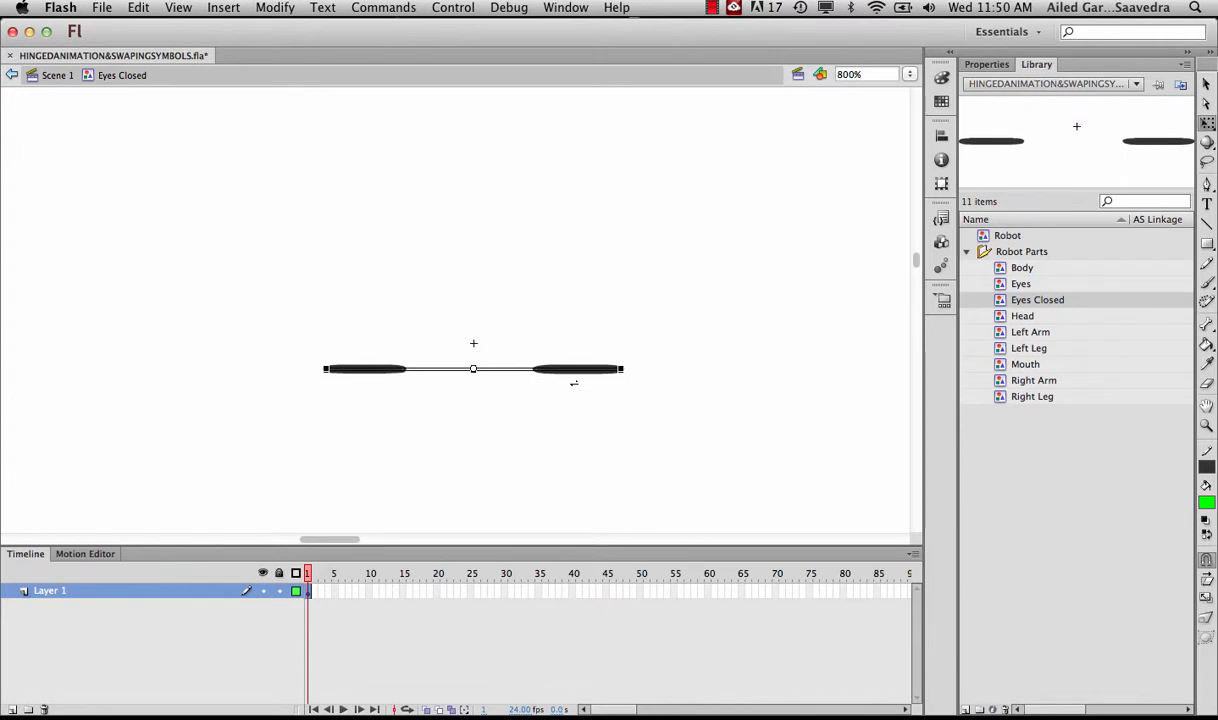
key("Up")
key("Up")
key("Up")
key("Up")
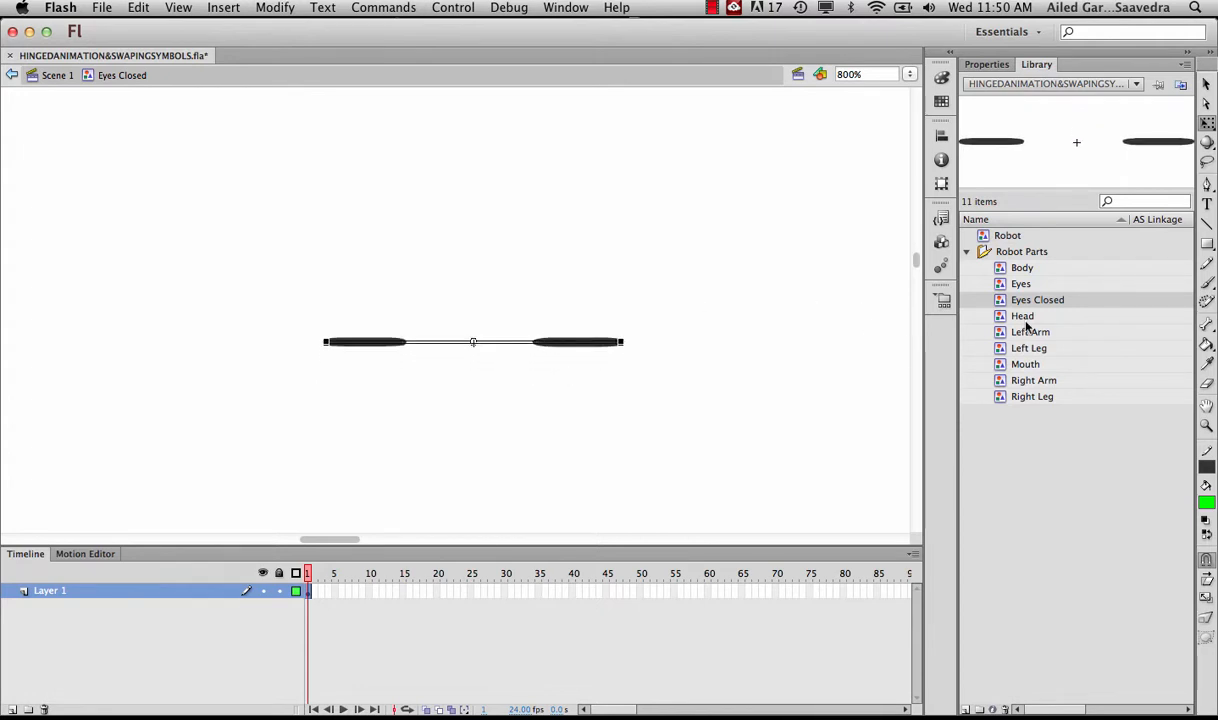
left_click(1036, 282)
left_click(1042, 300)
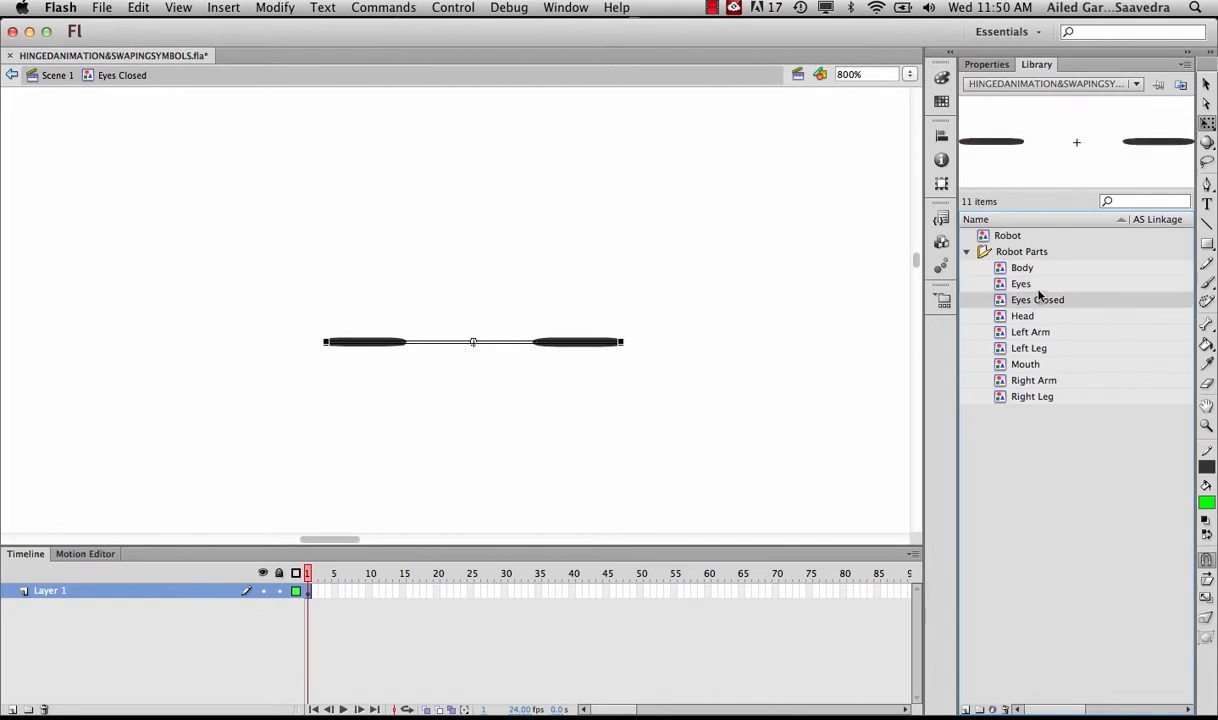
left_click(1036, 284)
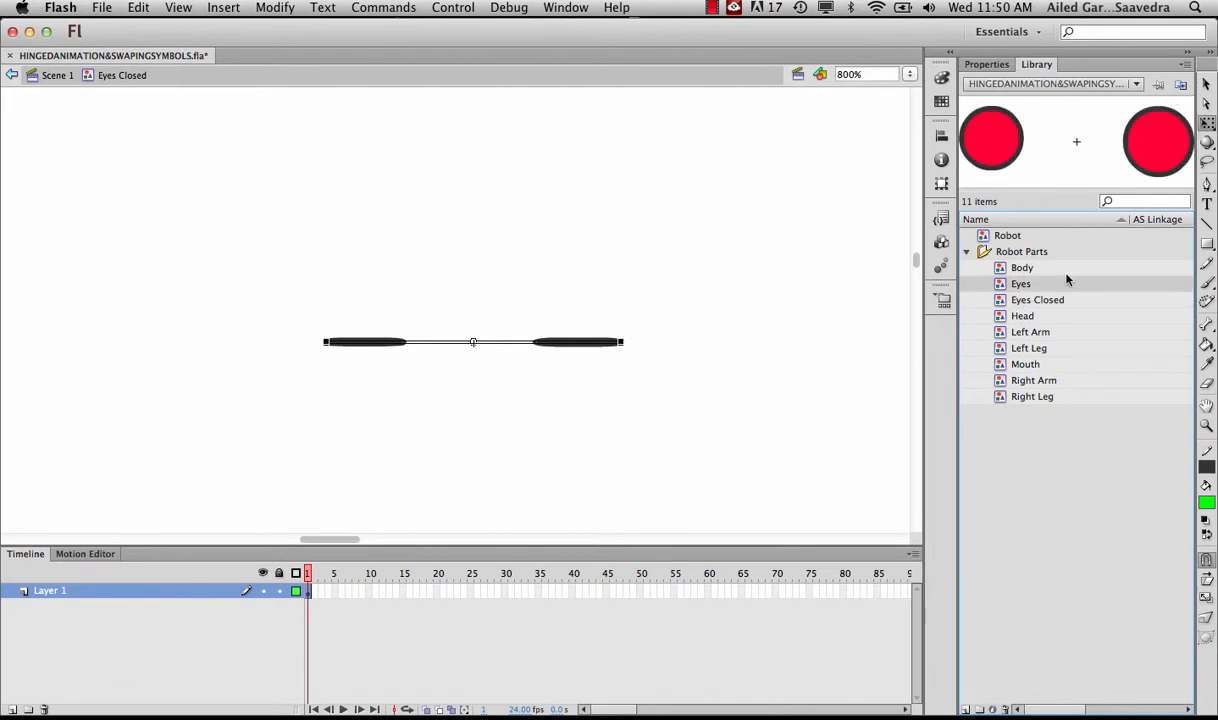
left_click(1058, 301)
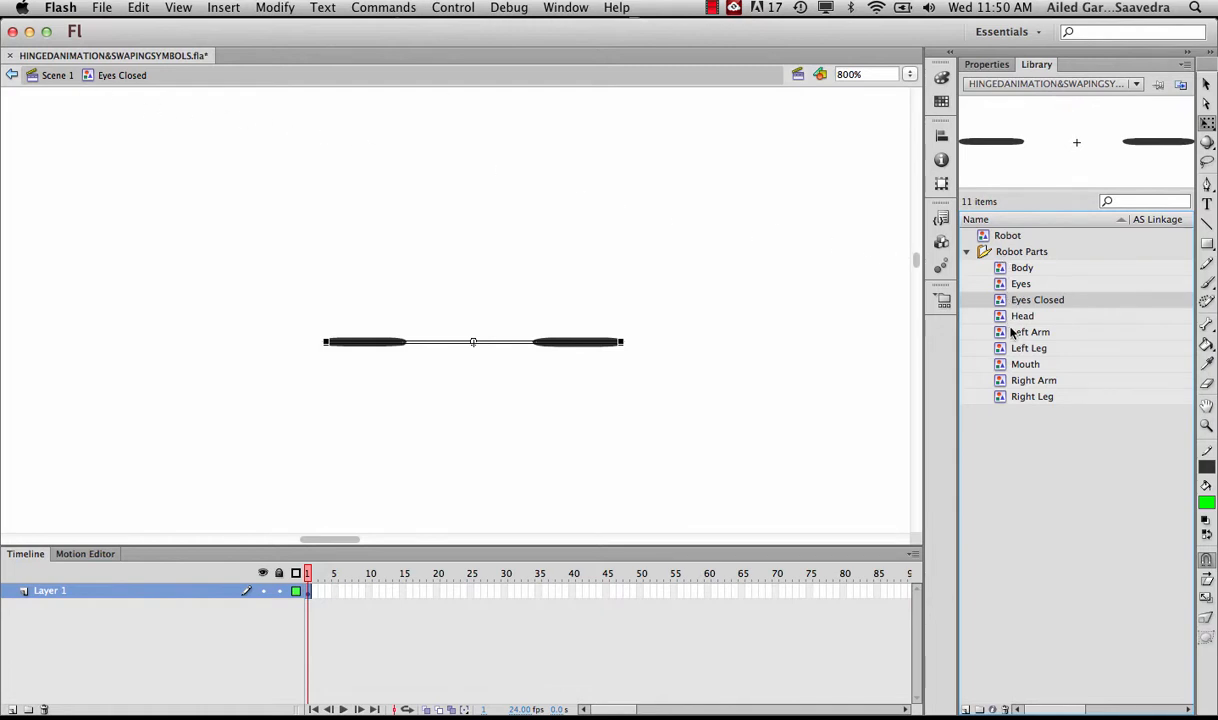
Duplicate the Mouth symbol in the Robot Parts folder as a graphic symbol named Mouth Open
double_click(1024, 364)
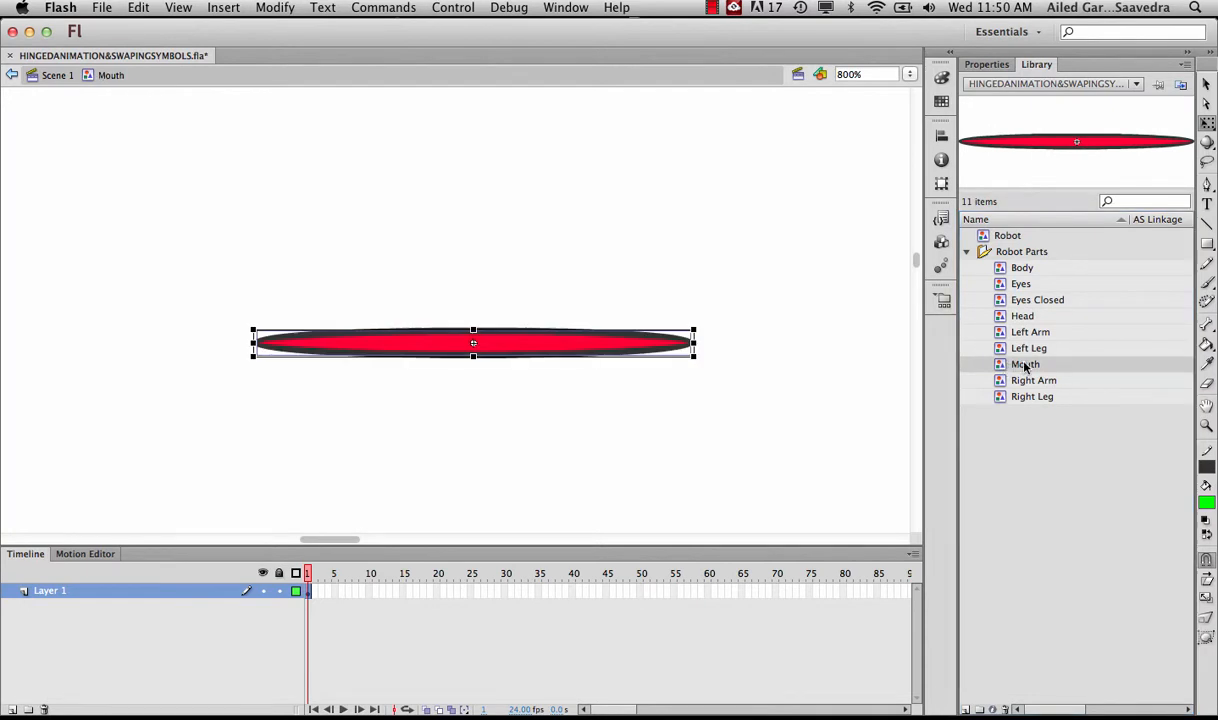
right_click(1024, 366)
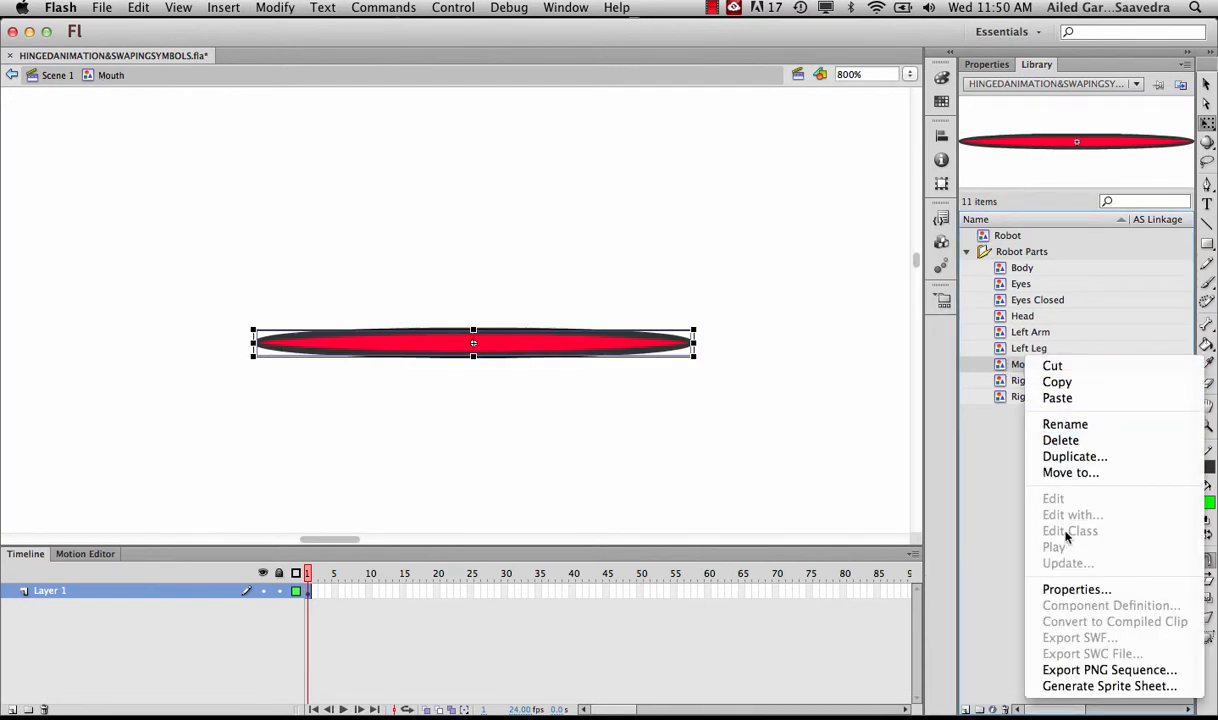
left_click(1076, 455)
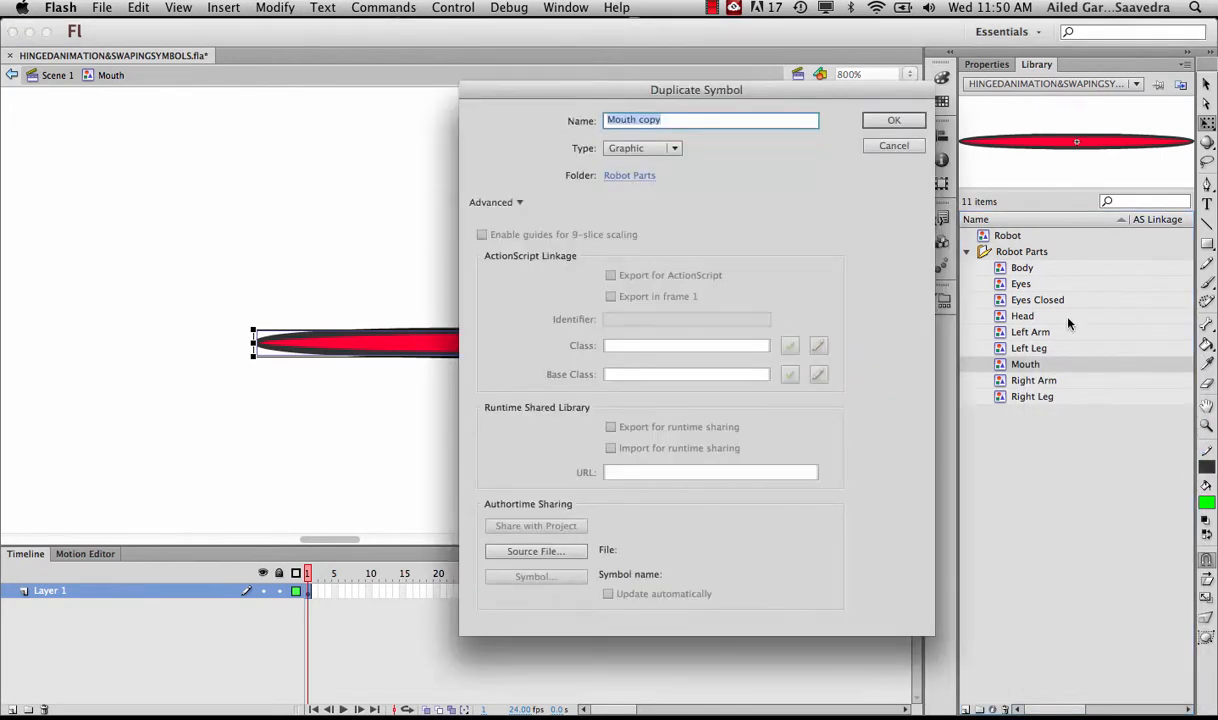
key("Right")
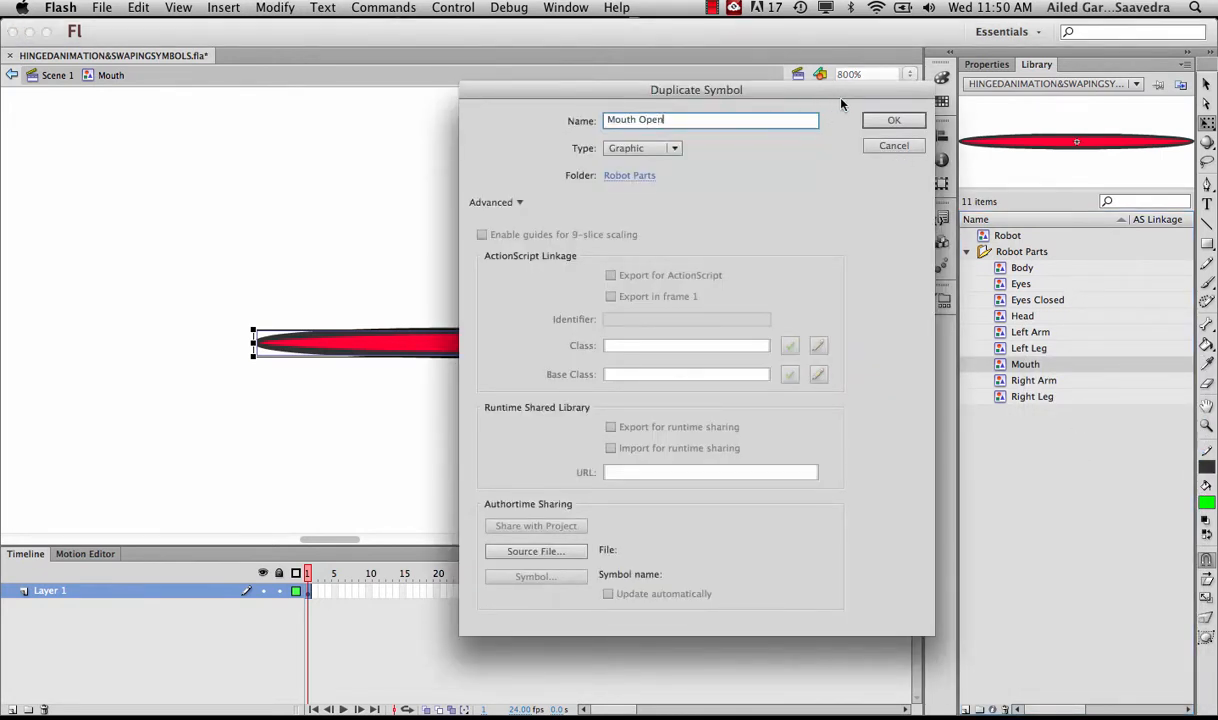
left_click(871, 120)
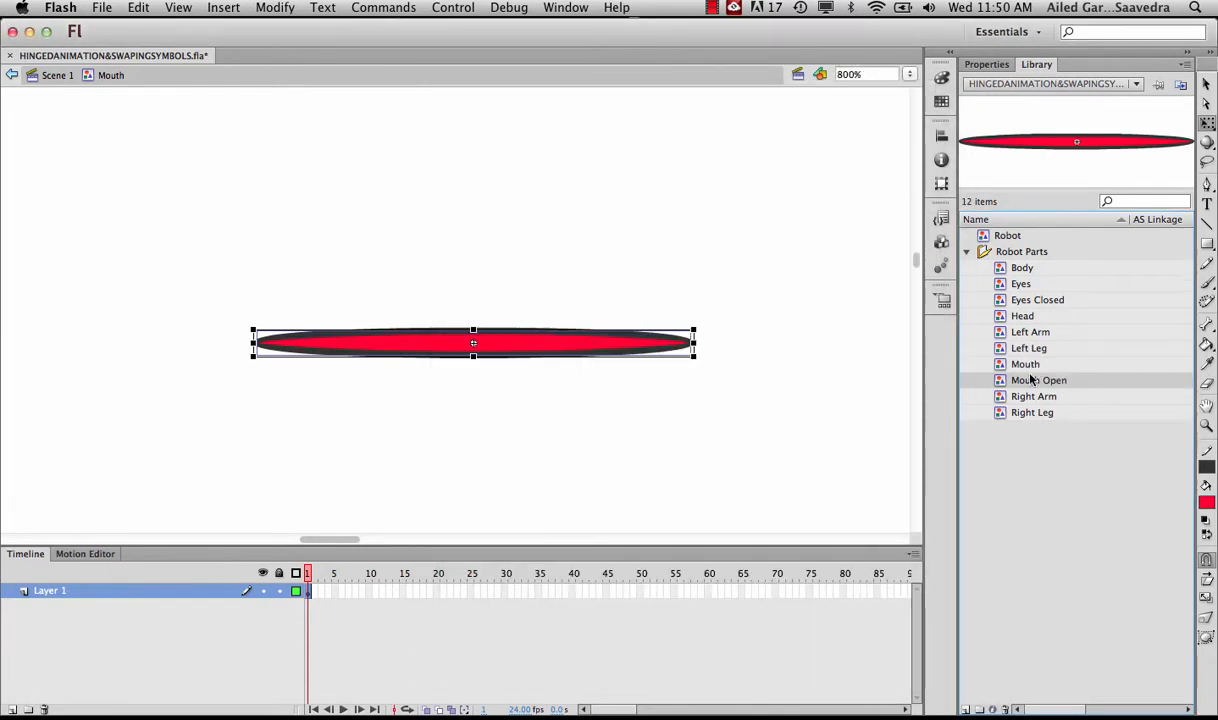
Stretch the ellipse in the Mouth Open symbol taller about its centre and compare its preview with Mouth
double_click(1032, 378)
double_click(1000, 380)
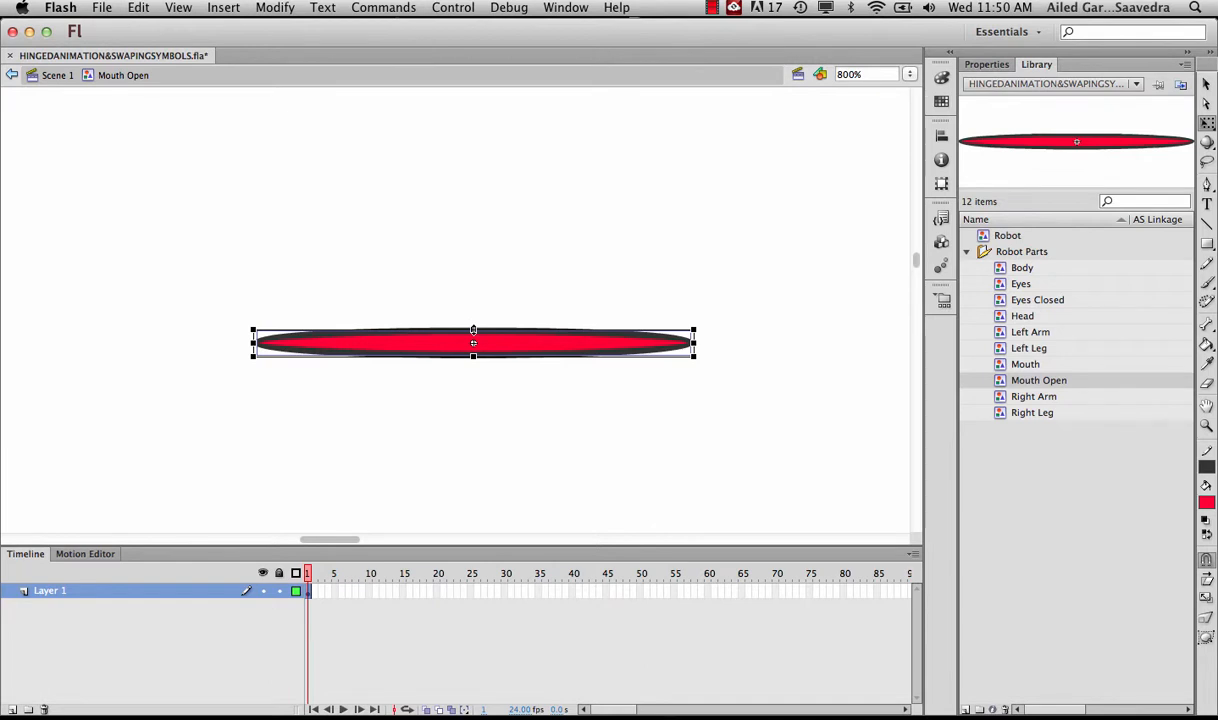
left_click_drag(473, 330, 511, 340)
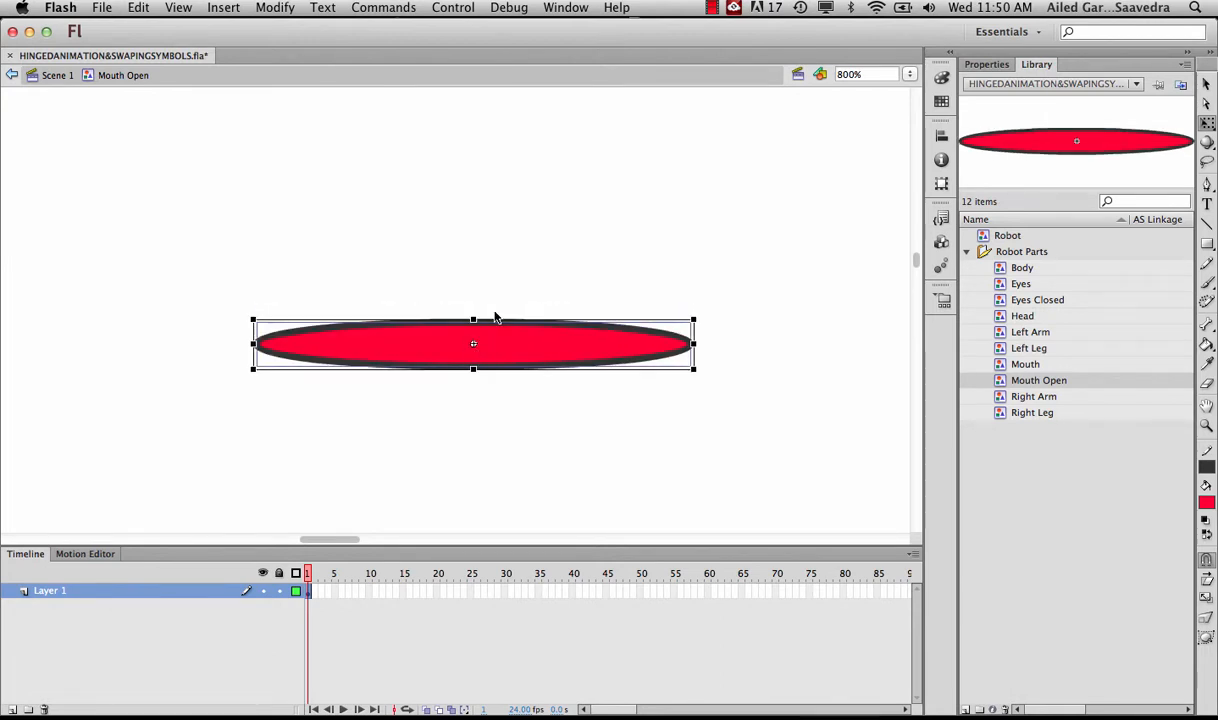
left_click(1022, 367)
left_click(1023, 377)
left_click(1023, 366)
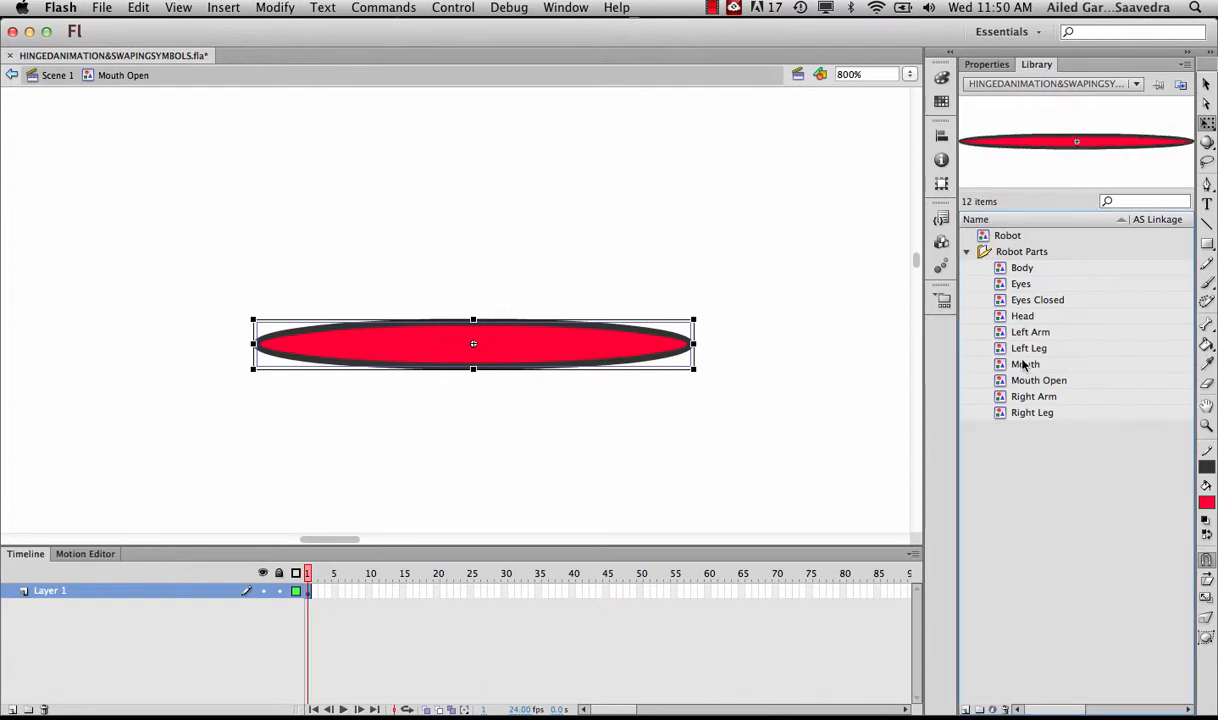
left_click(1025, 384)
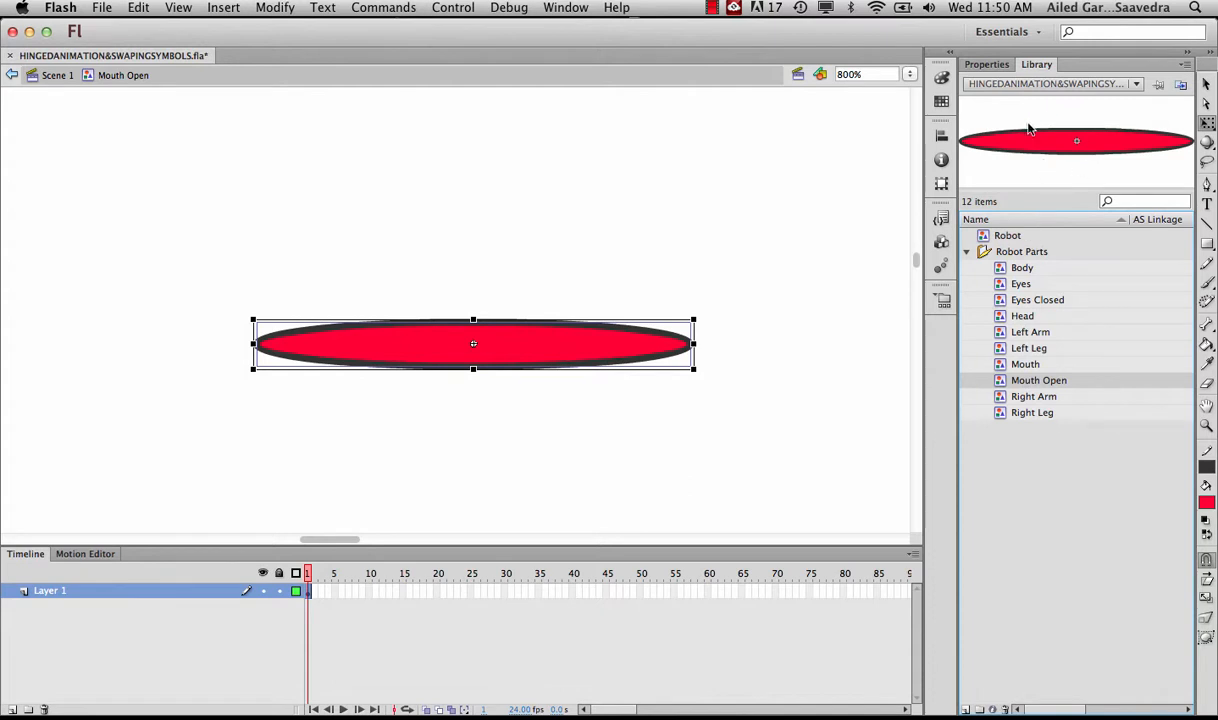
left_click(1044, 367)
left_click(1042, 382)
Return to Scene 1 and preview each symbol in the Robot Parts folder, finishing with the Robot symbol
left_click(52, 75)
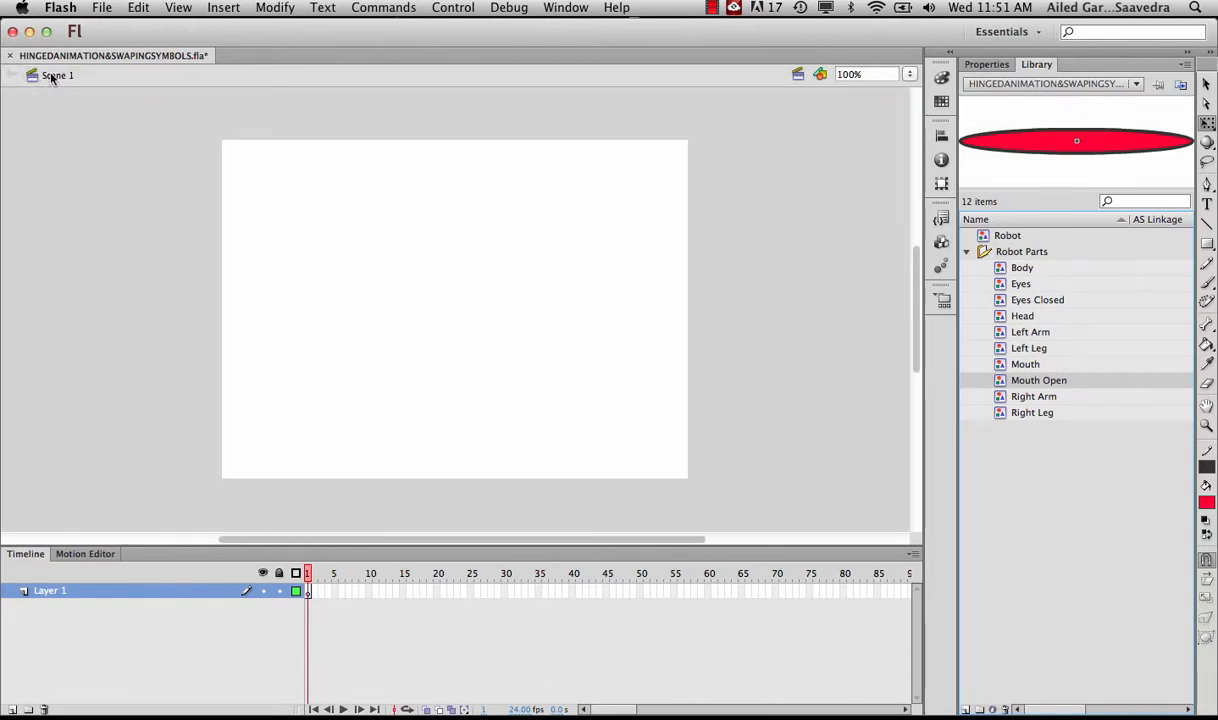
left_click(967, 254)
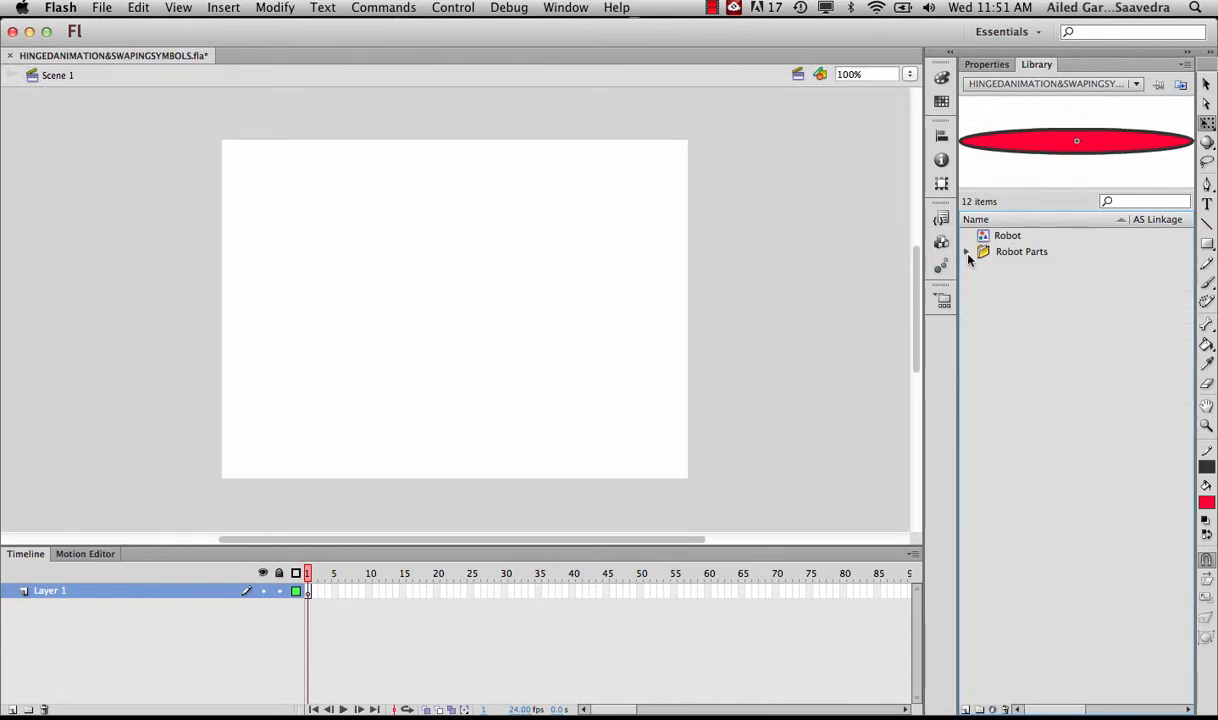
left_click(967, 254)
left_click(1034, 268)
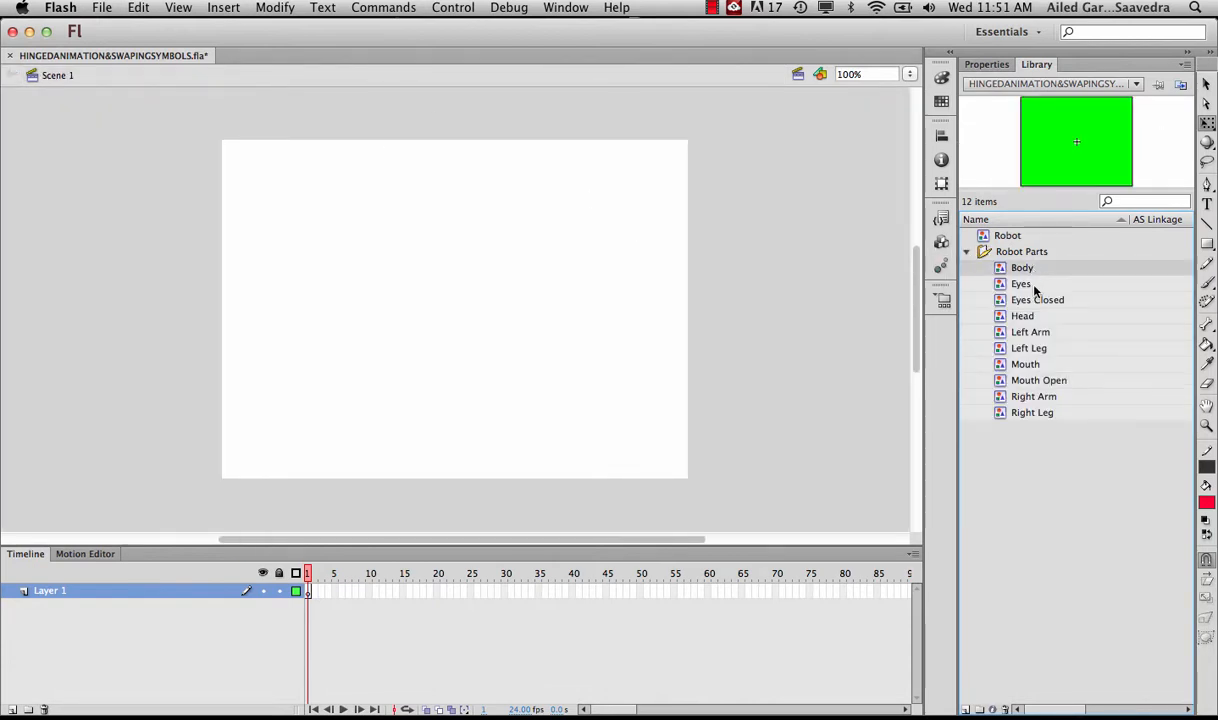
left_click(1033, 285)
left_click(1030, 300)
left_click(1027, 317)
left_click(1030, 333)
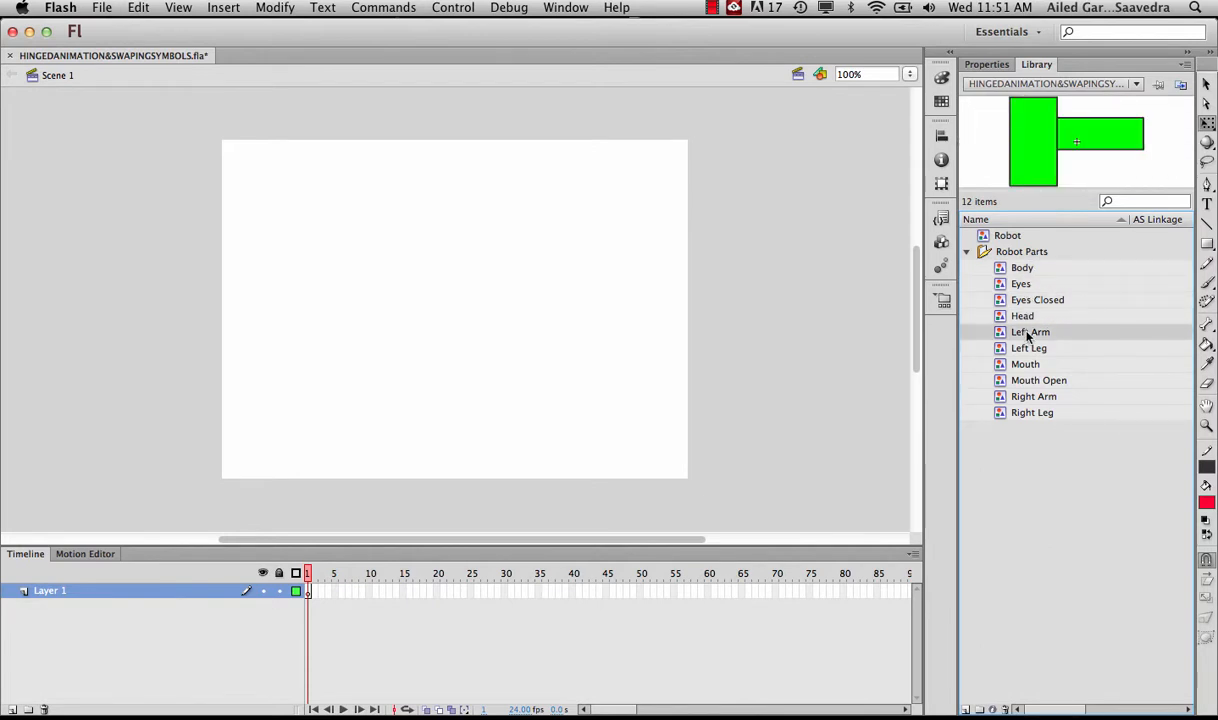
left_click(1028, 349)
left_click(1027, 365)
left_click(1027, 381)
left_click(1028, 397)
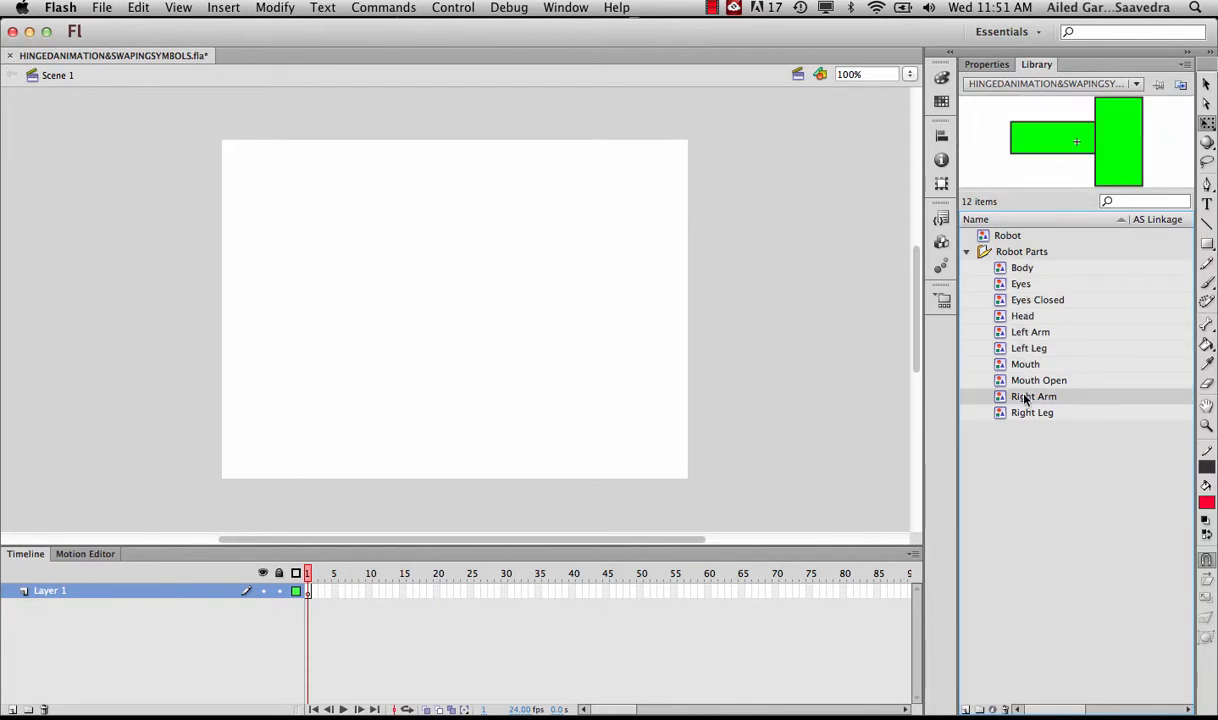
left_click(1024, 413)
left_click(1025, 382)
left_click(1026, 397)
left_click(1005, 236)
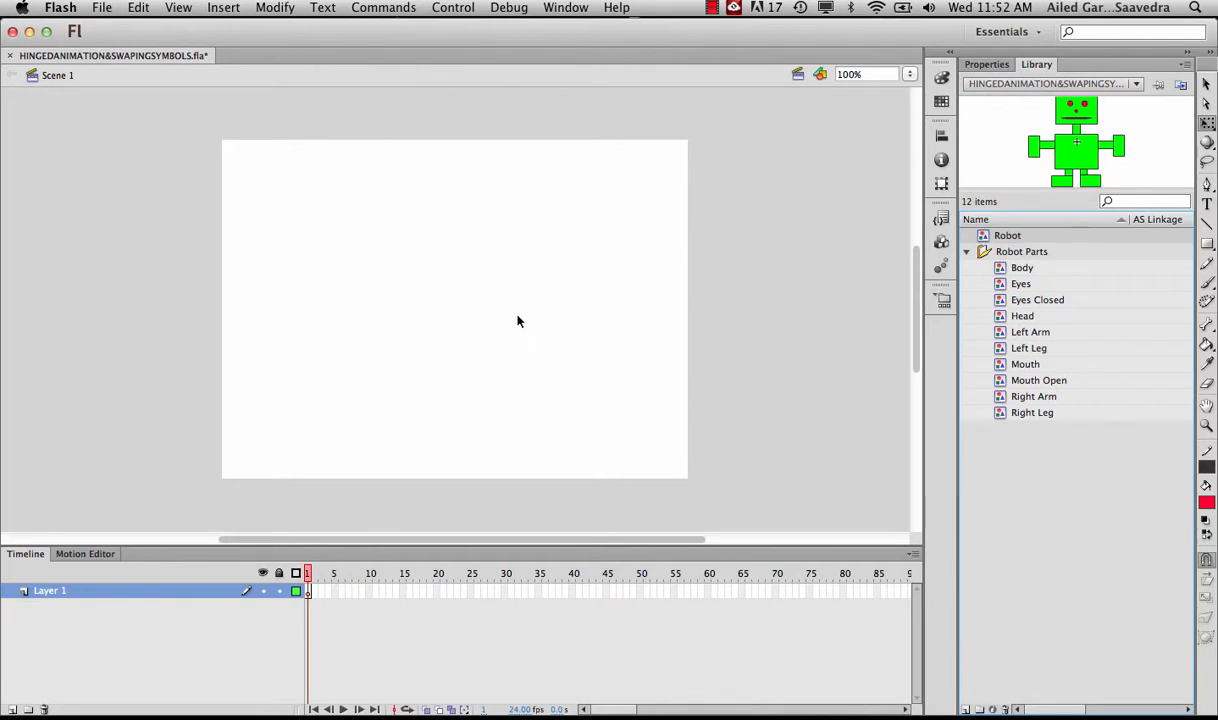
Rename Layer 1 to Robot and place an instance of the Robot symbol just outside the stage's left edge
double_click(82, 590)
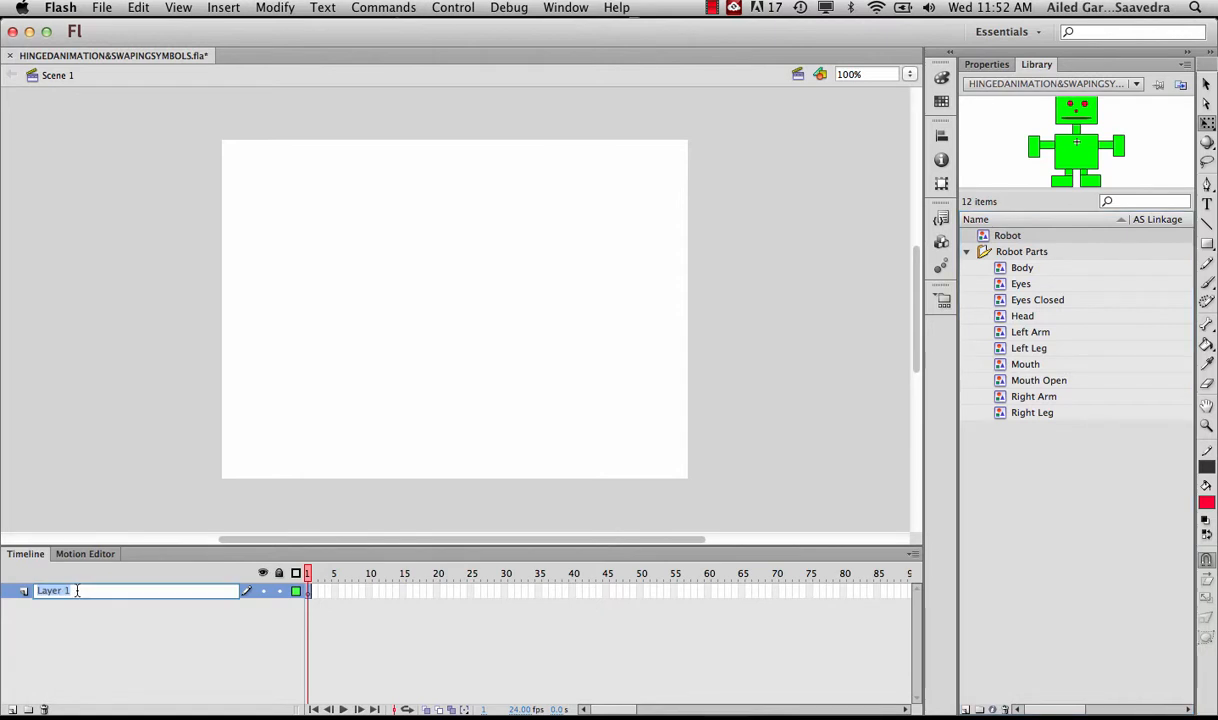
type("Robot")
key("Return")
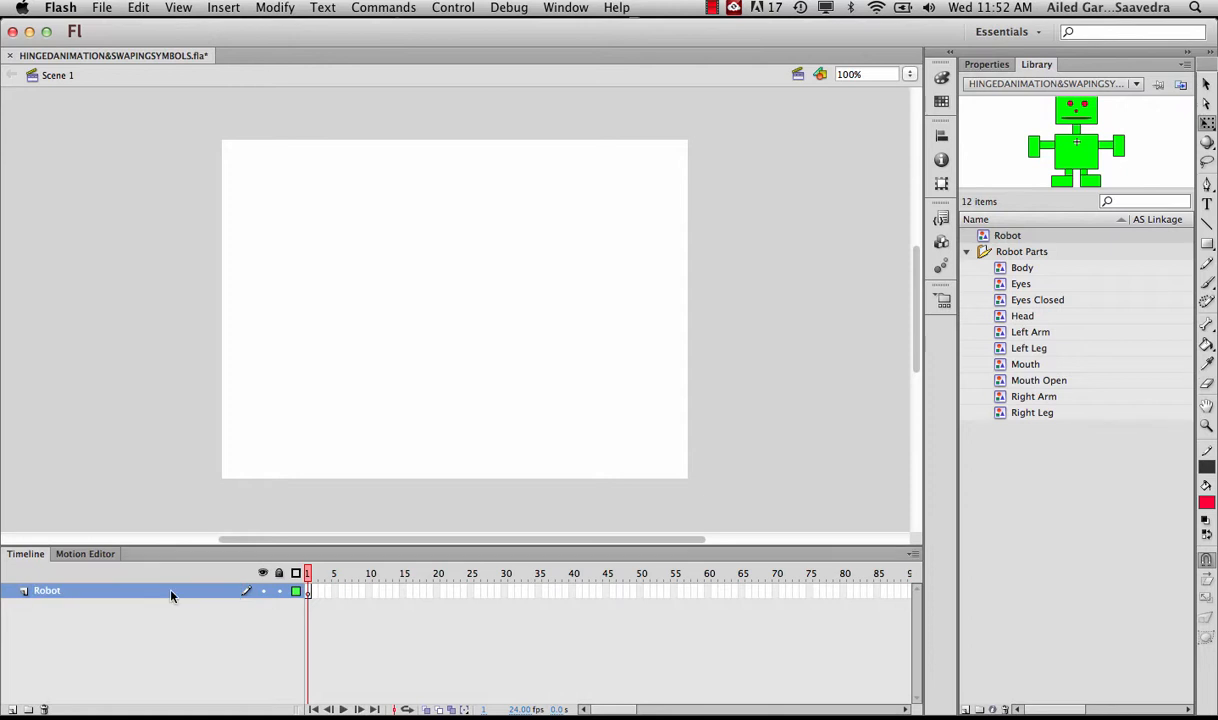
left_click(1007, 235)
left_click_drag(1007, 235, 146, 330)
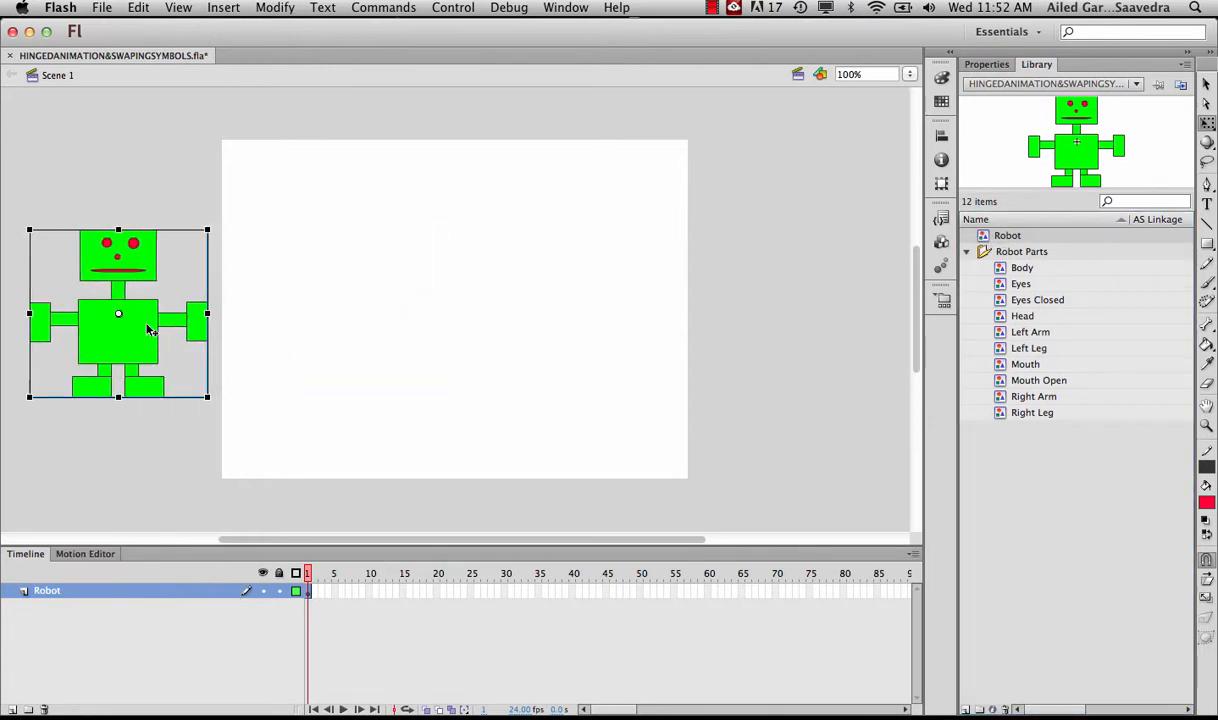
Extend the Robot layer to frame 30 and create a motion tween across it, moving the playhead to frame 30
left_click(506, 591)
right_click(506, 591)
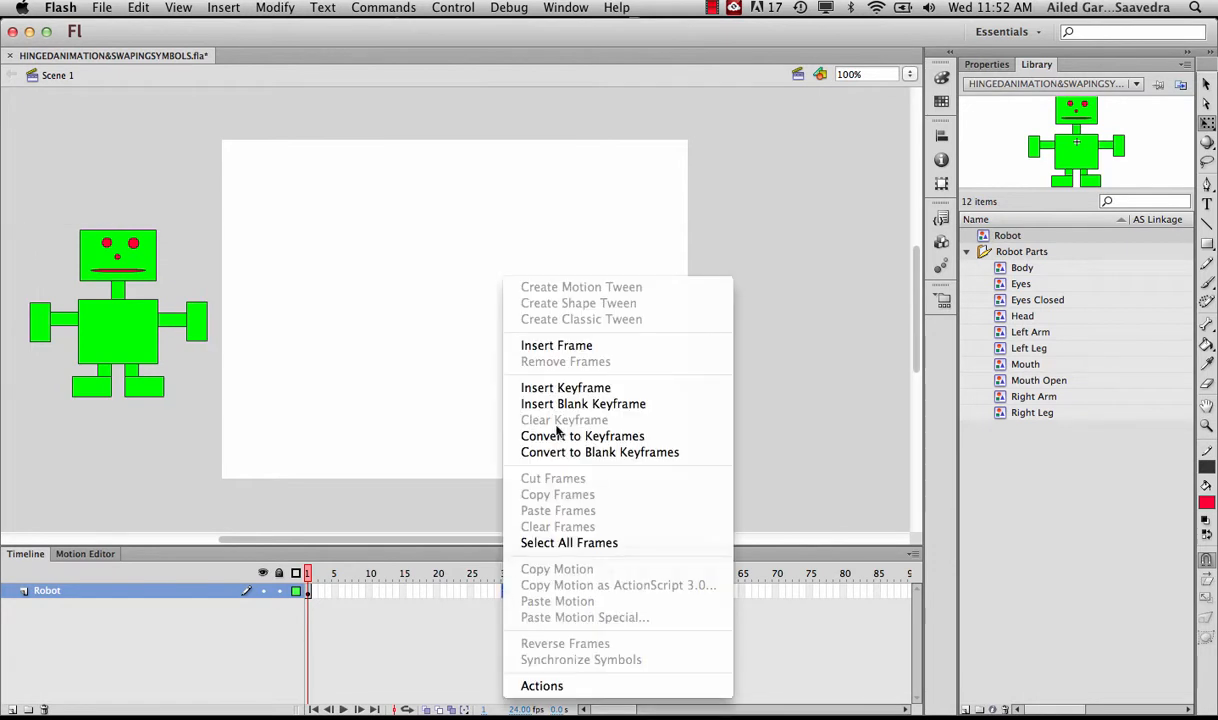
left_click(567, 346)
left_click(401, 573)
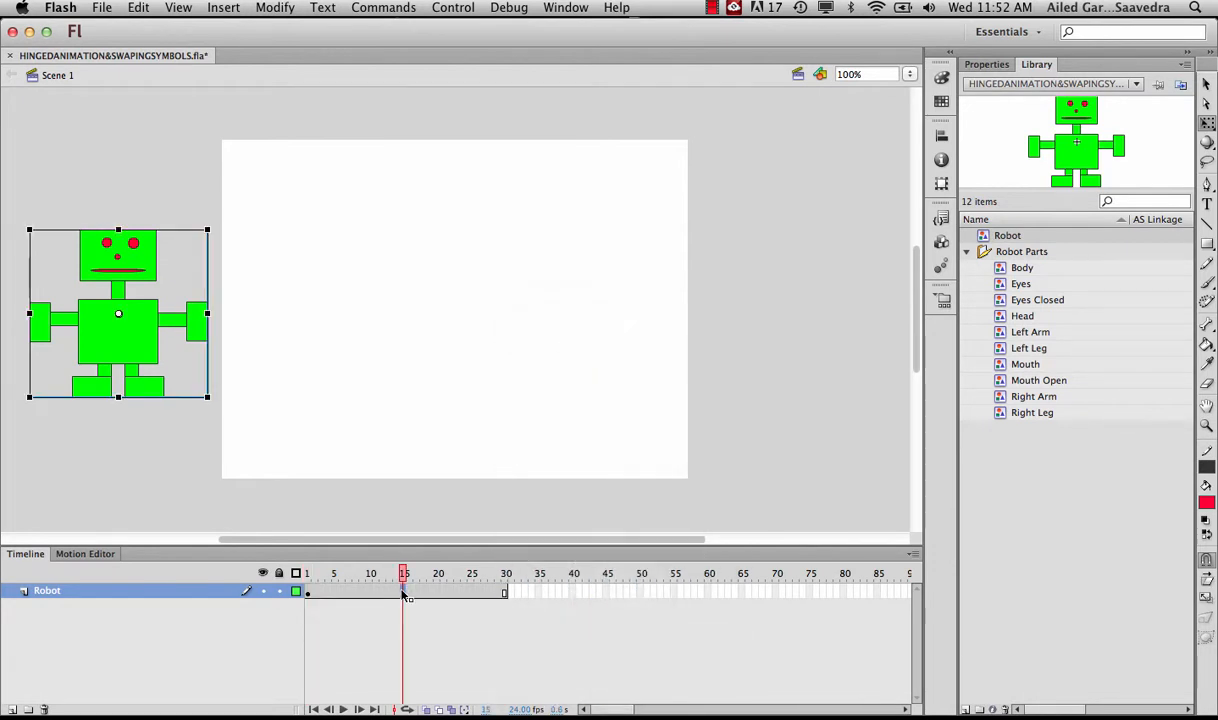
right_click(401, 591)
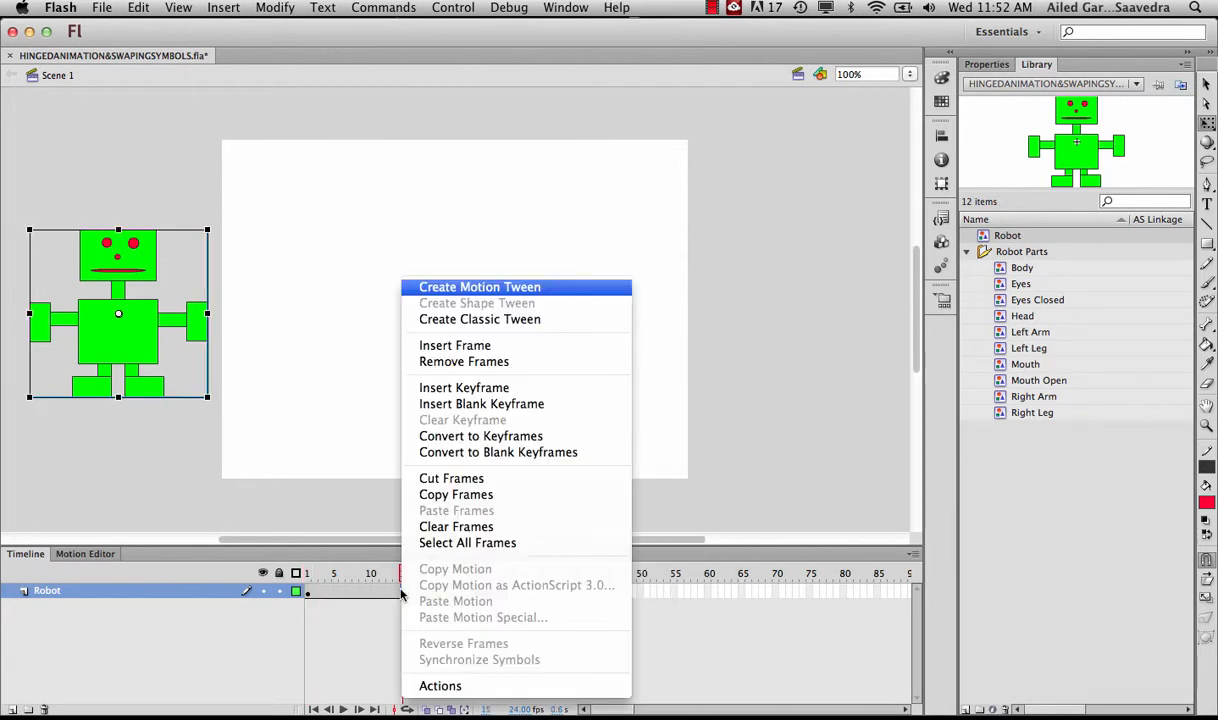
left_click(475, 287)
left_click(506, 573)
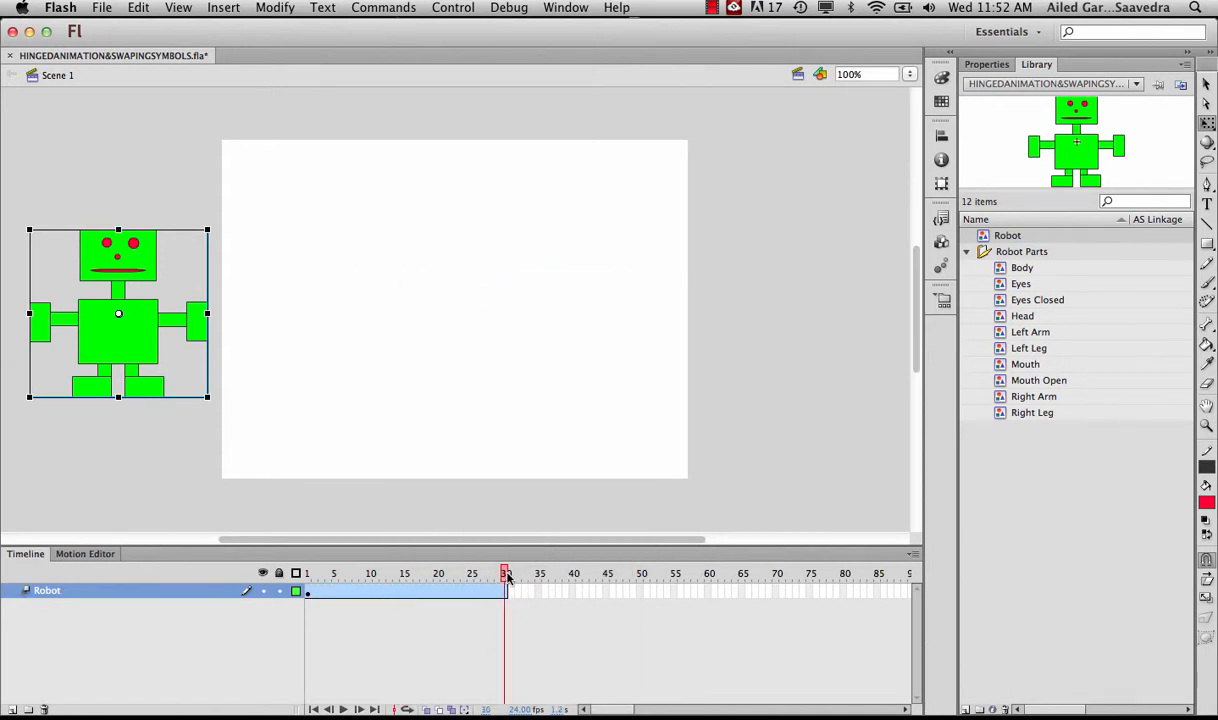
Move the robot horizontally to the stage's centre at frame 30, save the file, and scrub through the motion tween
left_click_drag(115, 345, 464, 348)
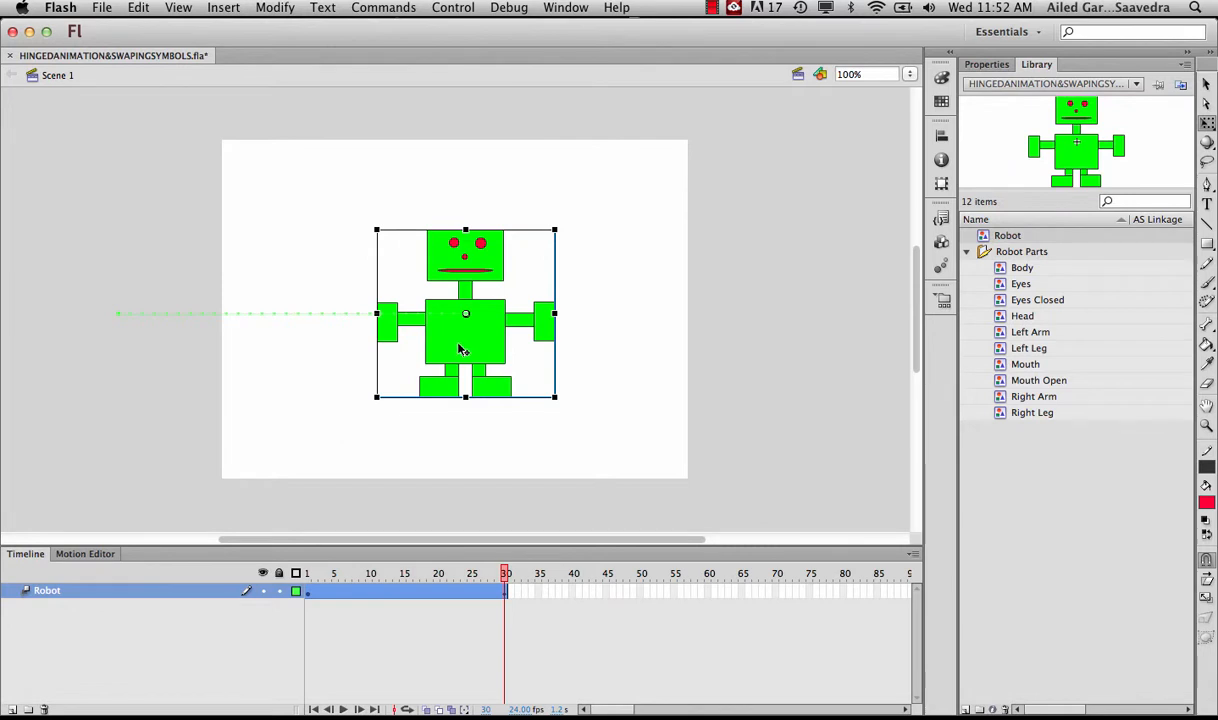
key("super+s")
left_click(309, 574)
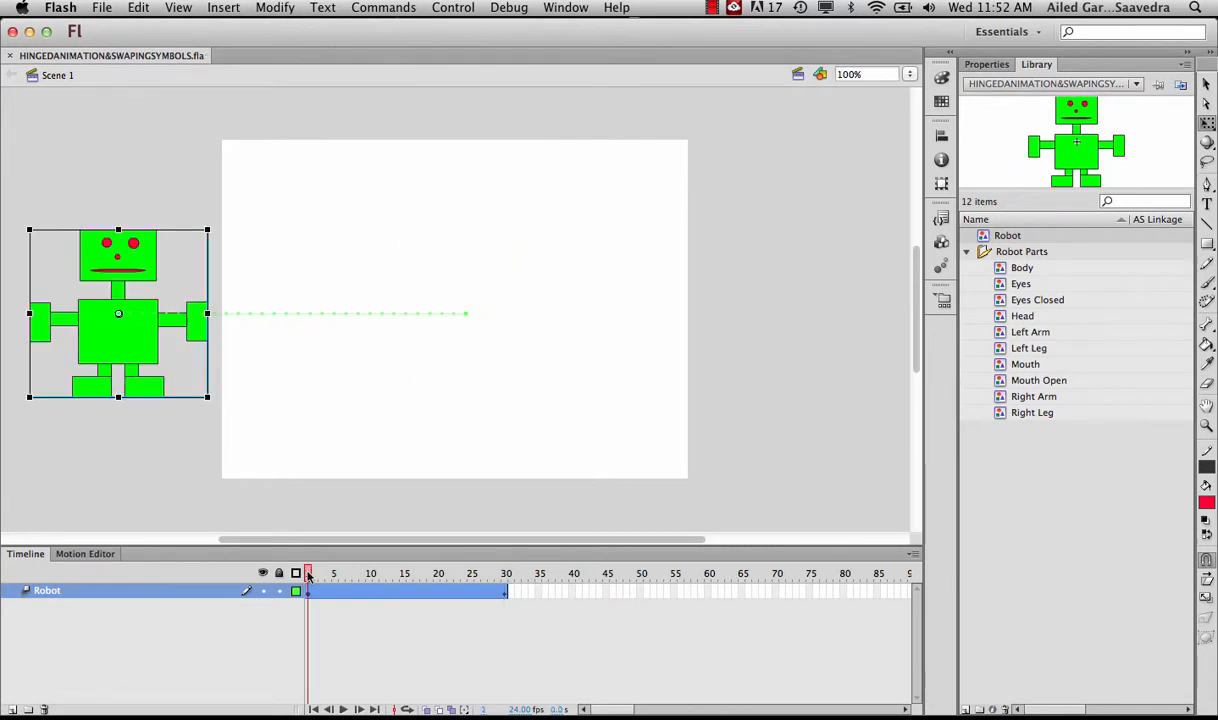
left_click_drag(309, 574, 527, 578)
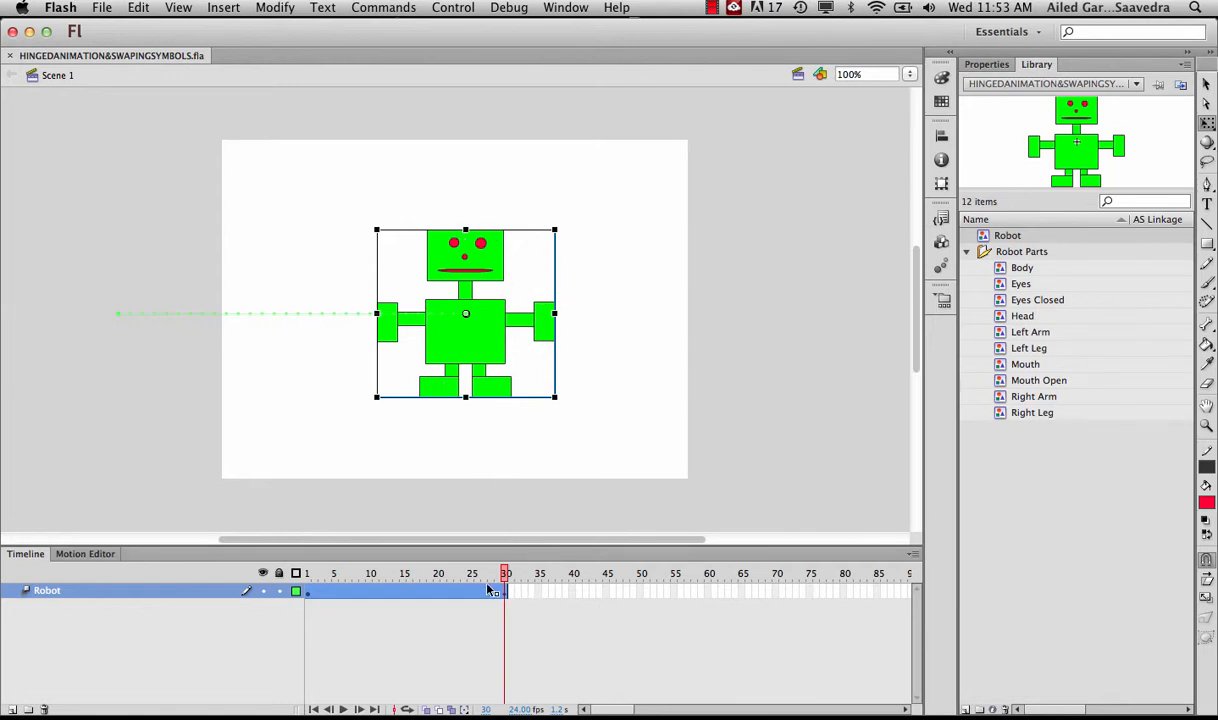
Add a new layer above the Robot layer and name it Robot Waving Parts
left_click(14, 710)
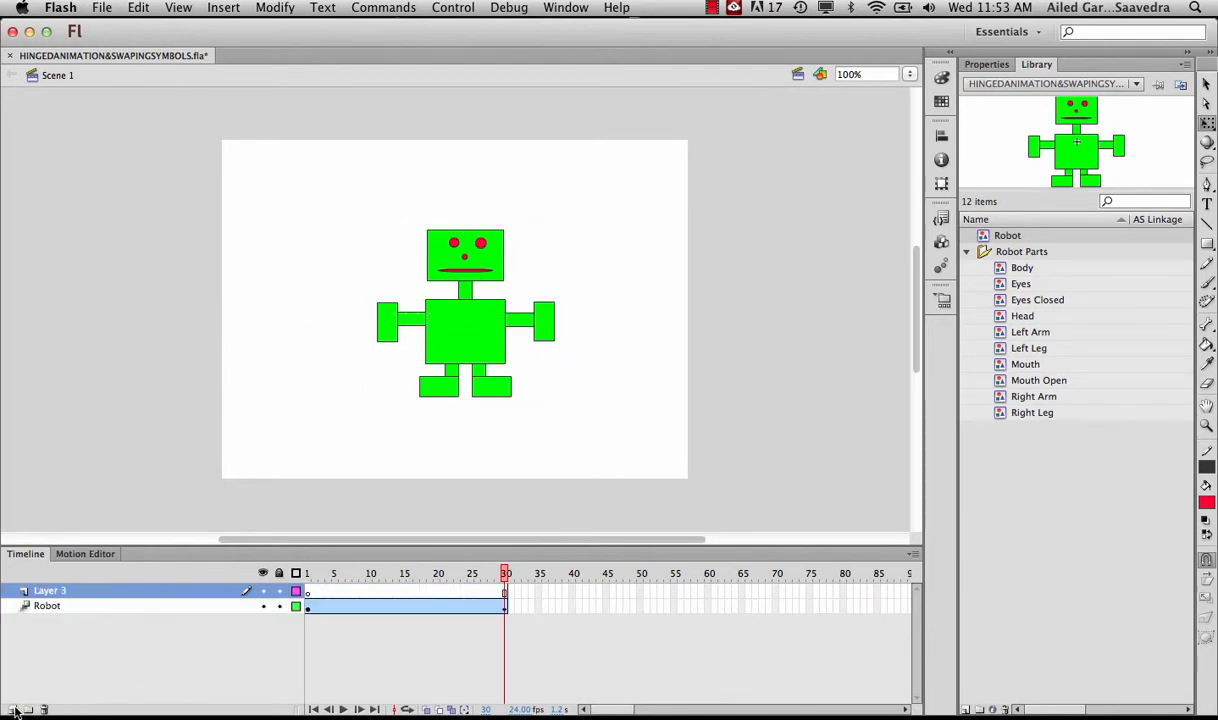
double_click(57, 592)
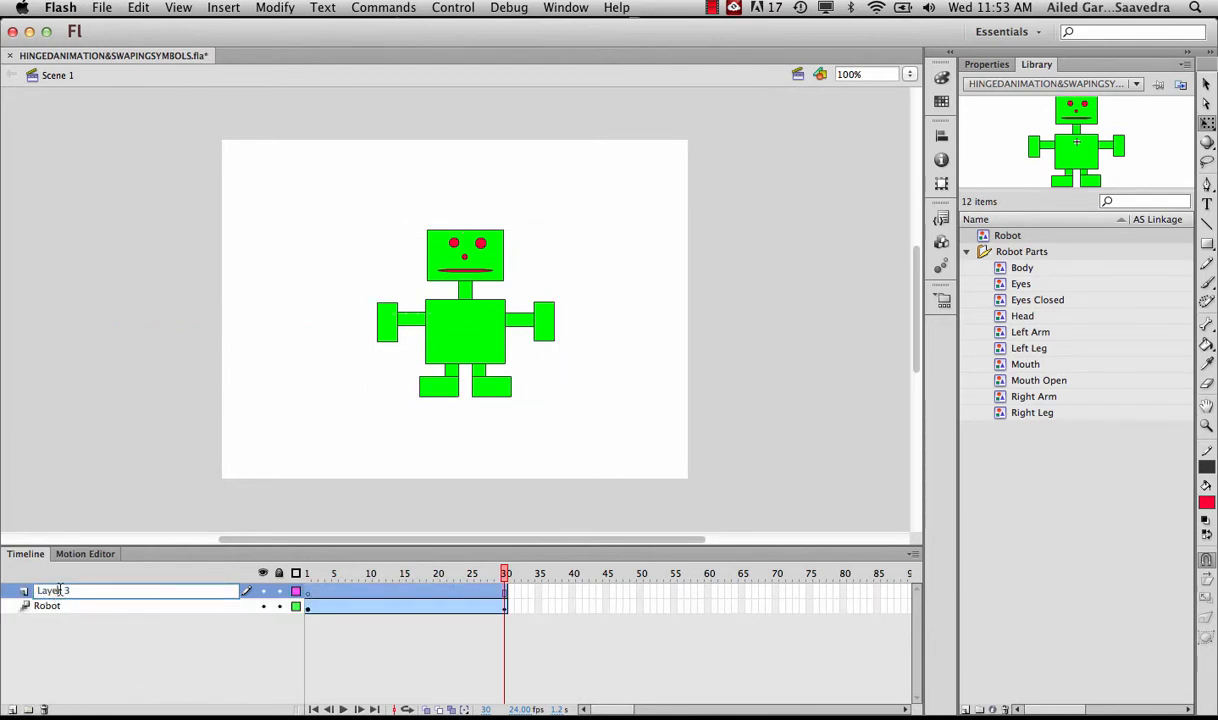
type("Robot Waving Parts")
key("Return")
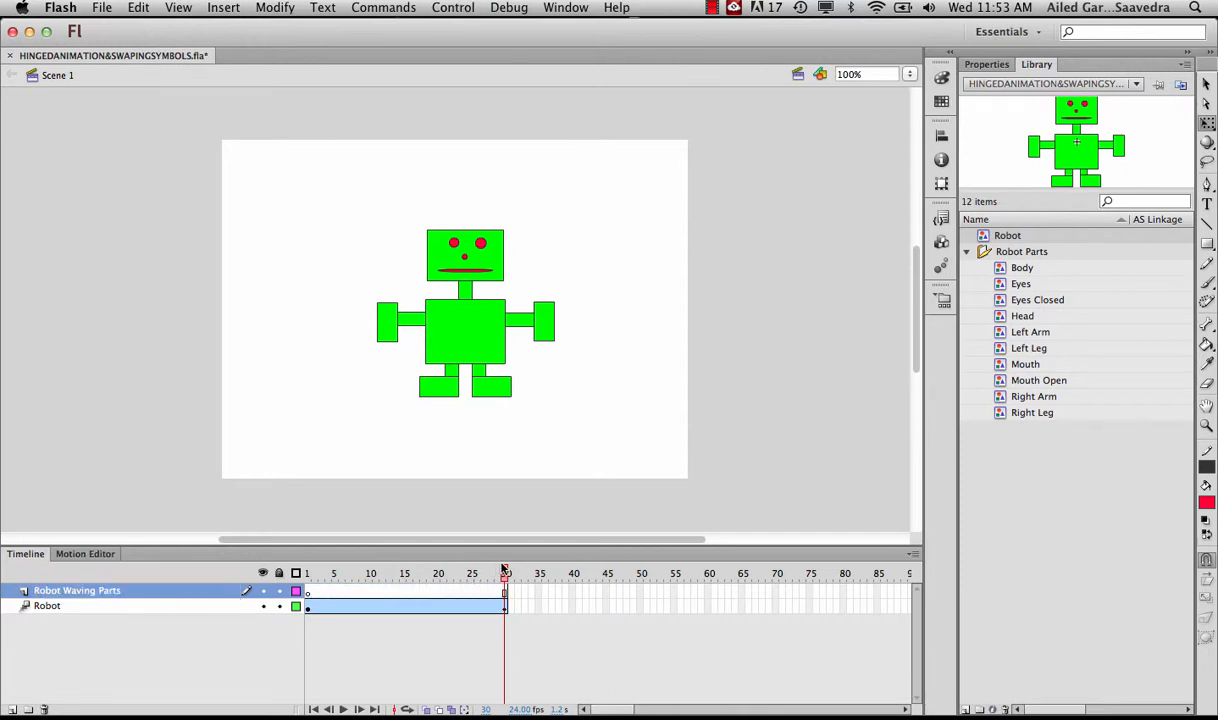
Copy the robot at frame 30 and paste it in place on a new keyframe at frame 31 of Robot Waving Parts
left_click(460, 348)
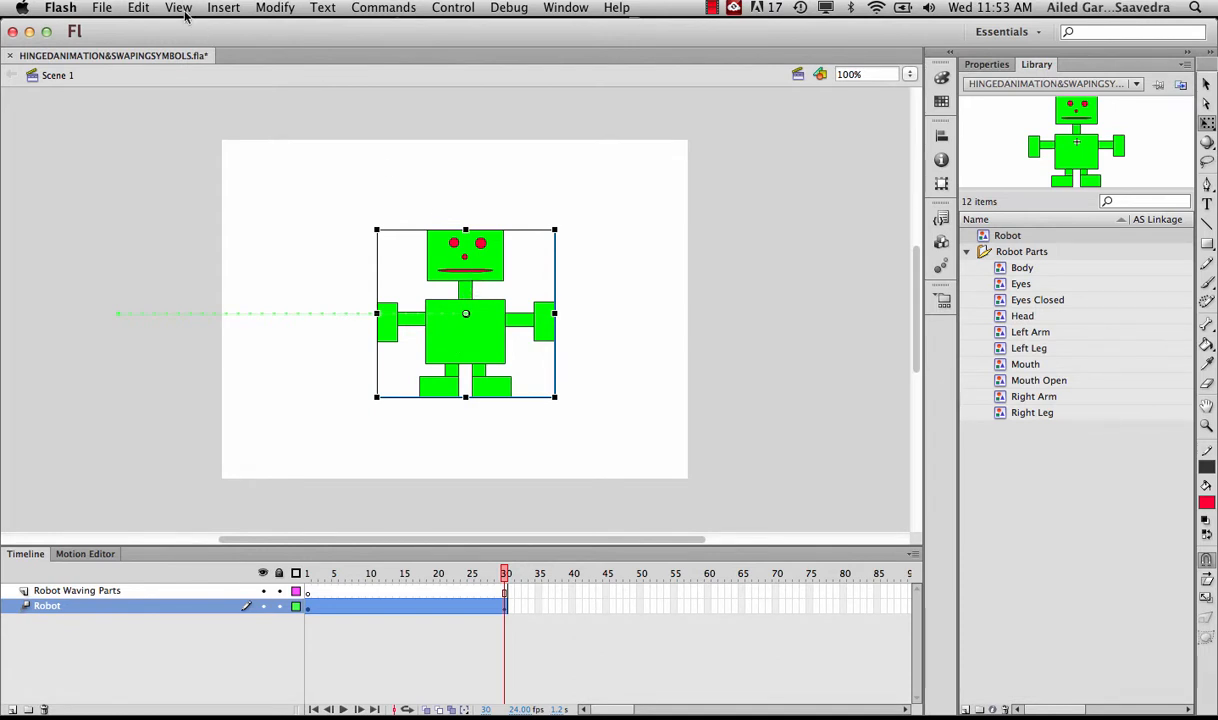
left_click(139, 7)
left_click(157, 86)
left_click(508, 593)
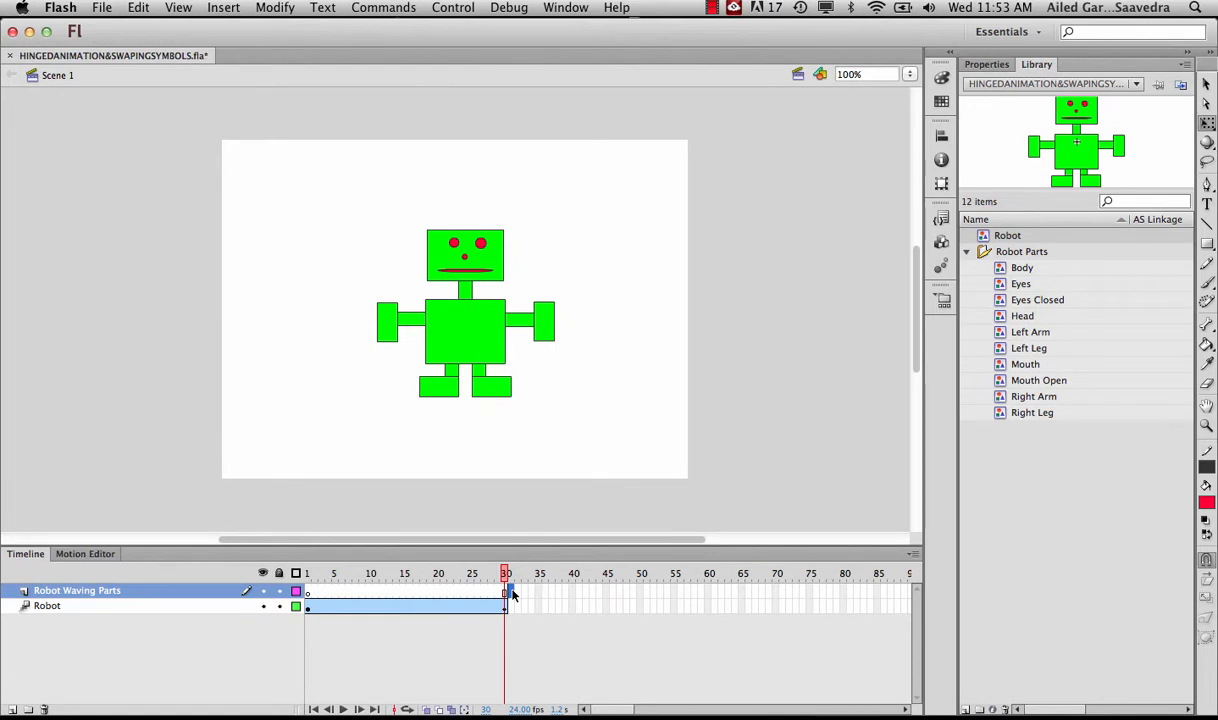
right_click(512, 595)
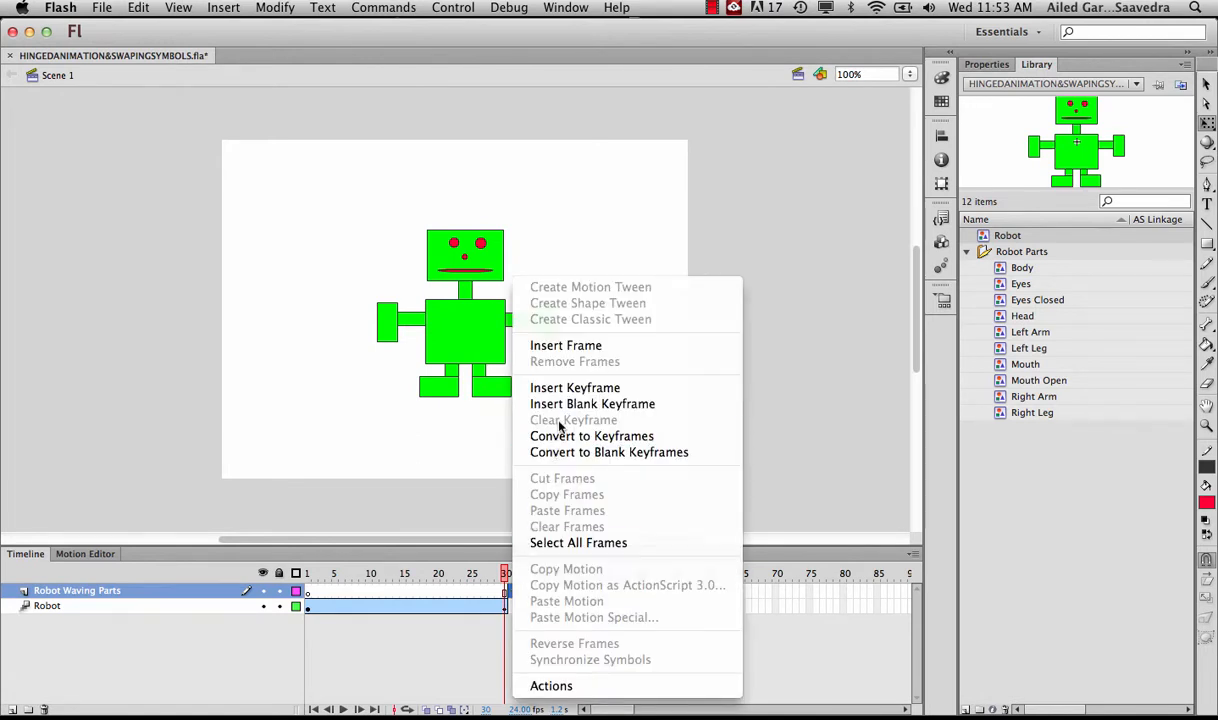
left_click(547, 388)
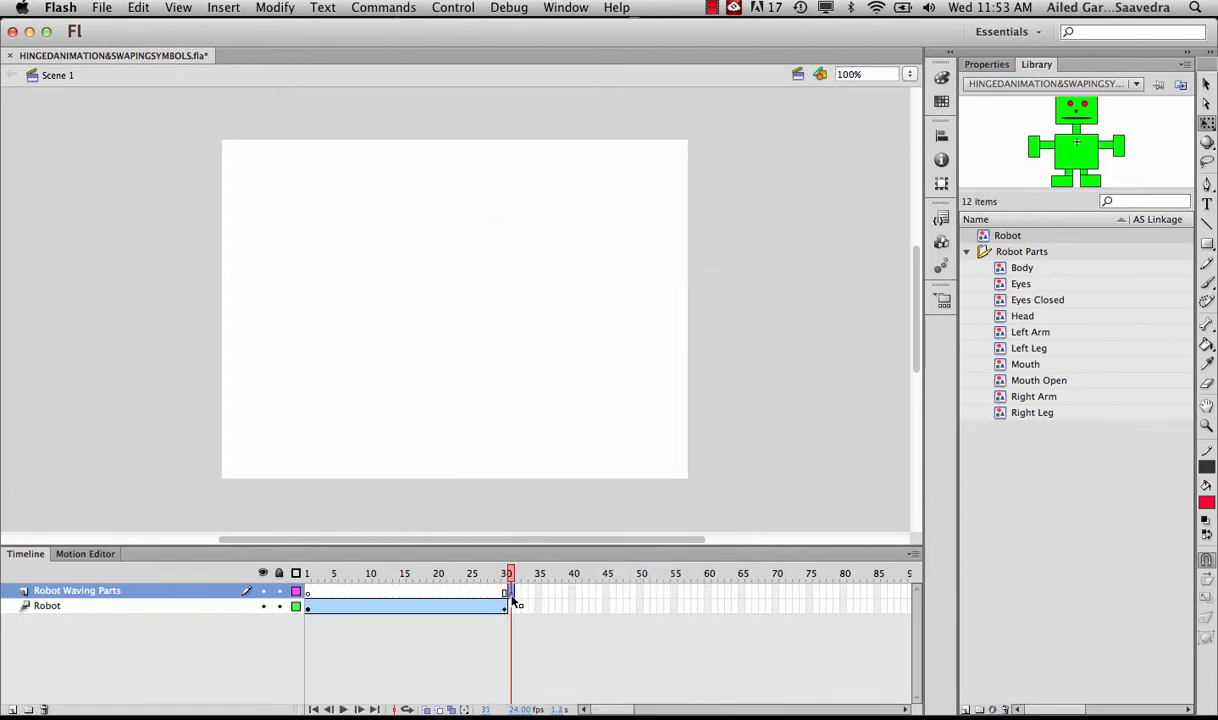
left_click(139, 7)
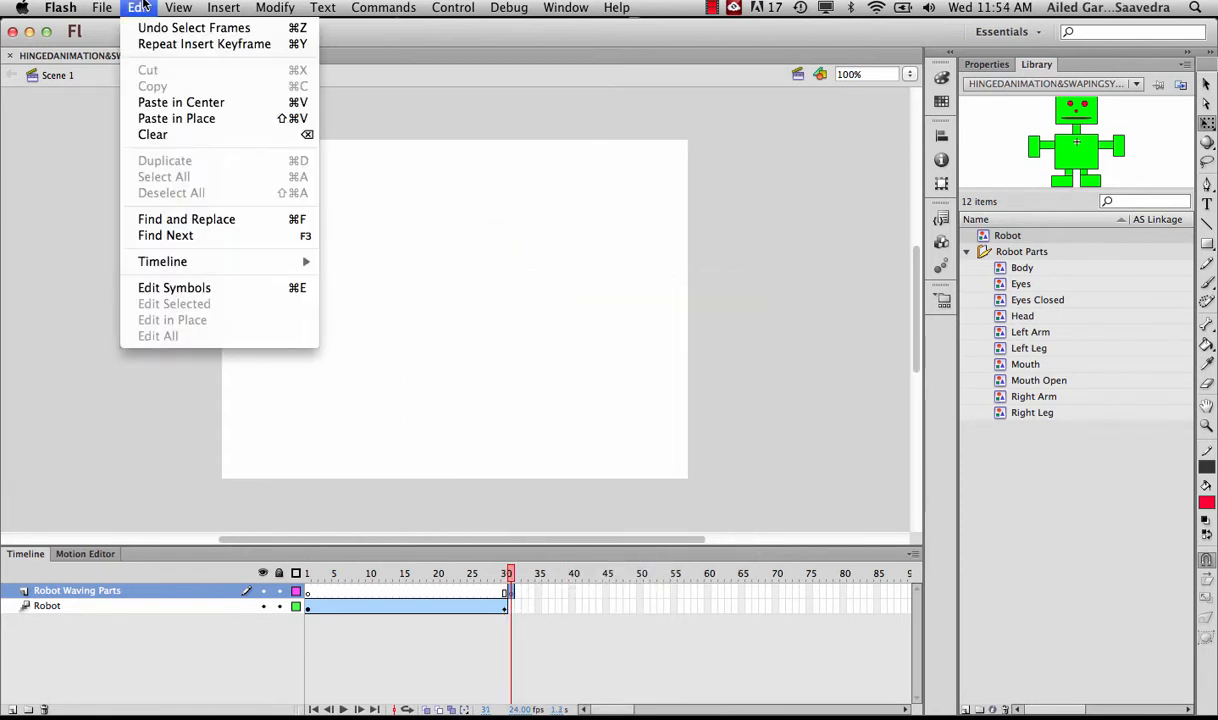
left_click(202, 119)
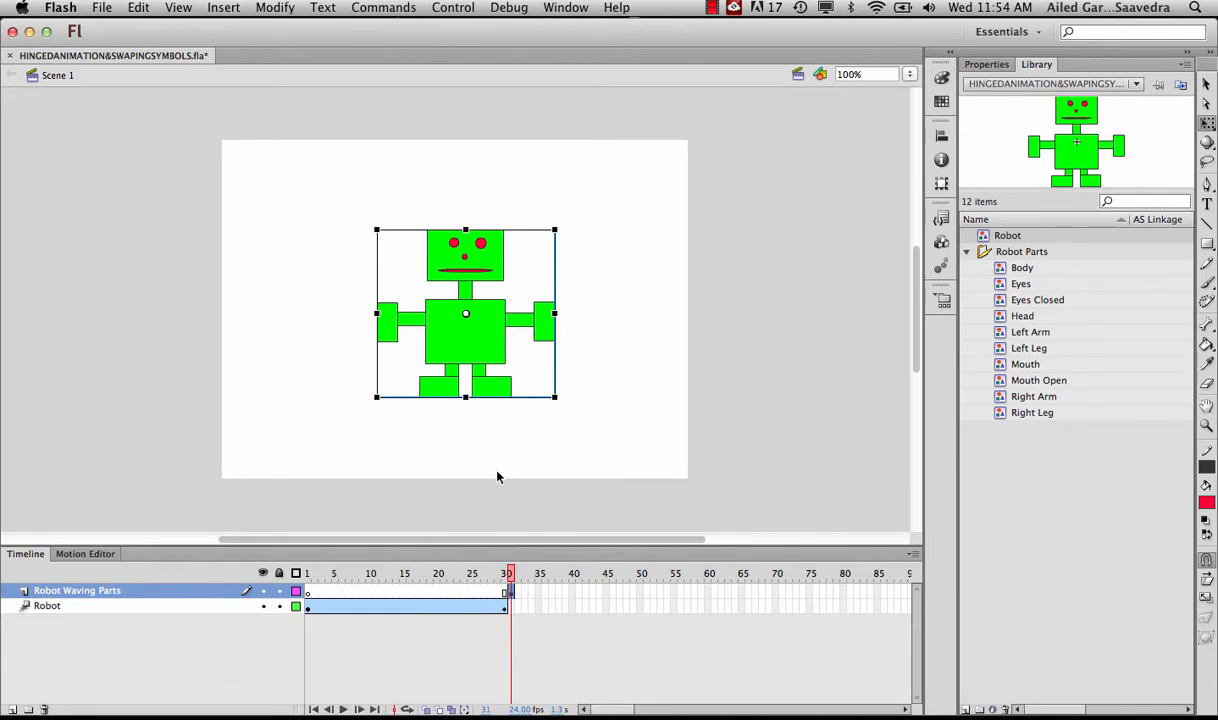
Break apart the pasted Robot instance at frame 31 into its separate part symbols and deselect them
right_click(490, 347)
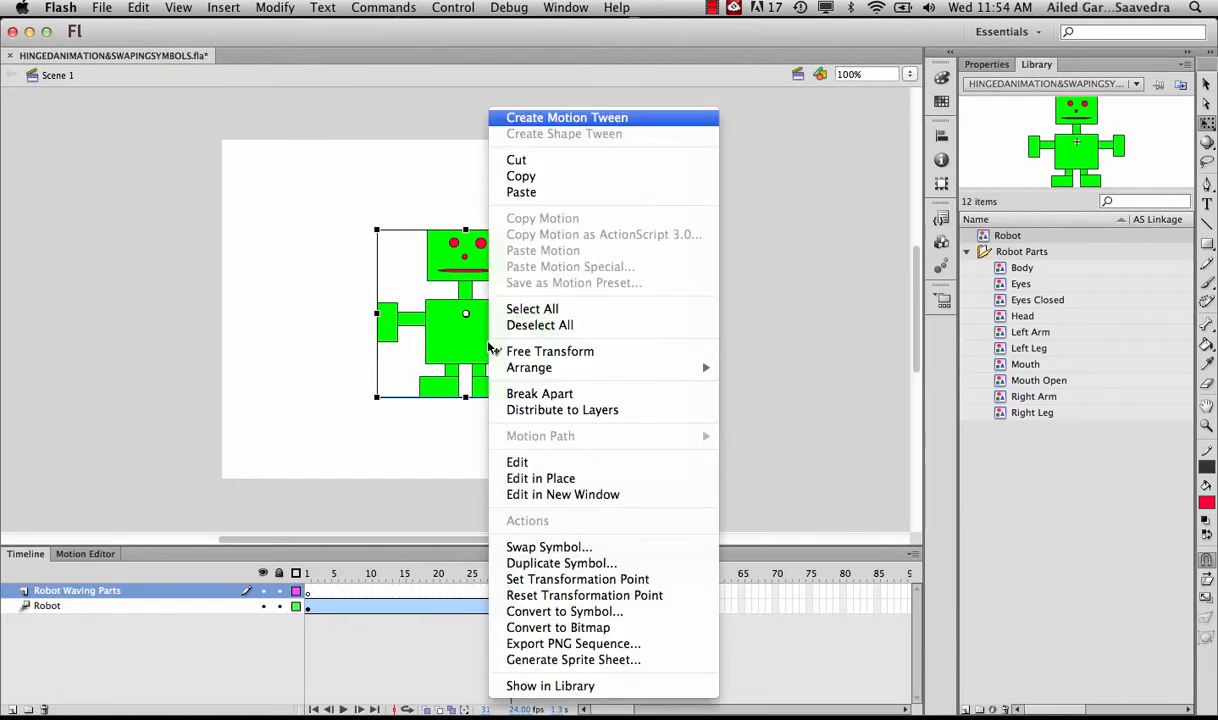
left_click(512, 393)
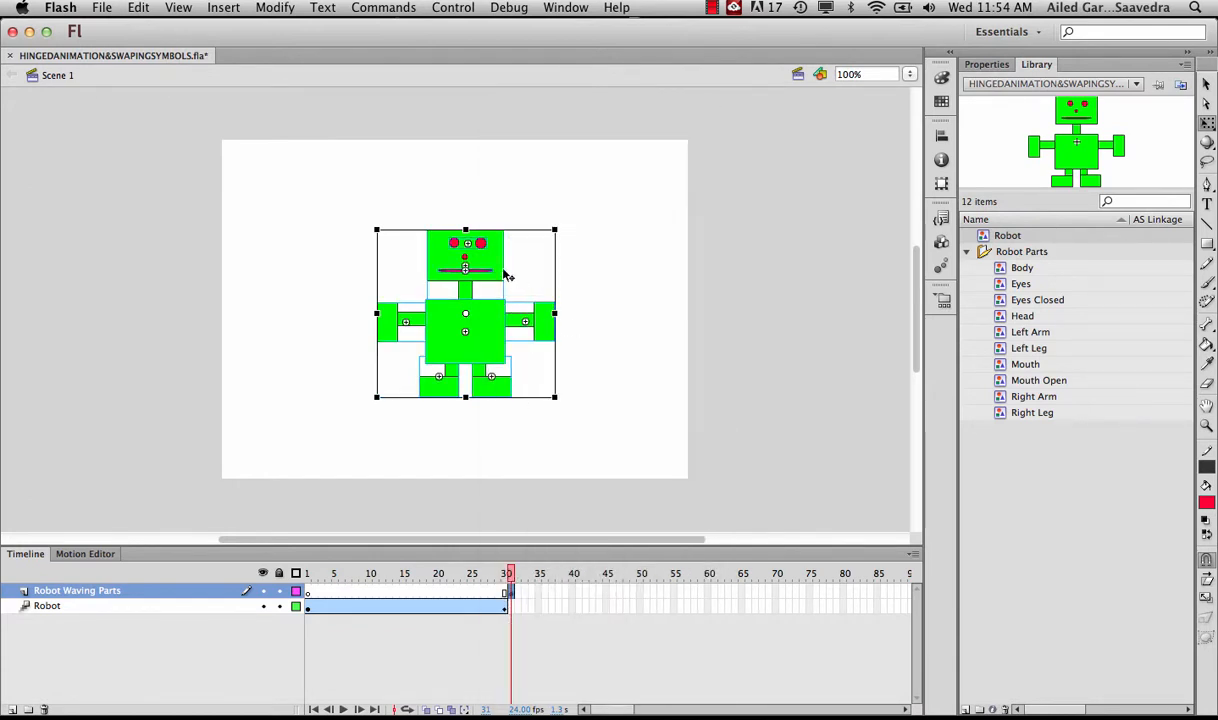
left_click(540, 271)
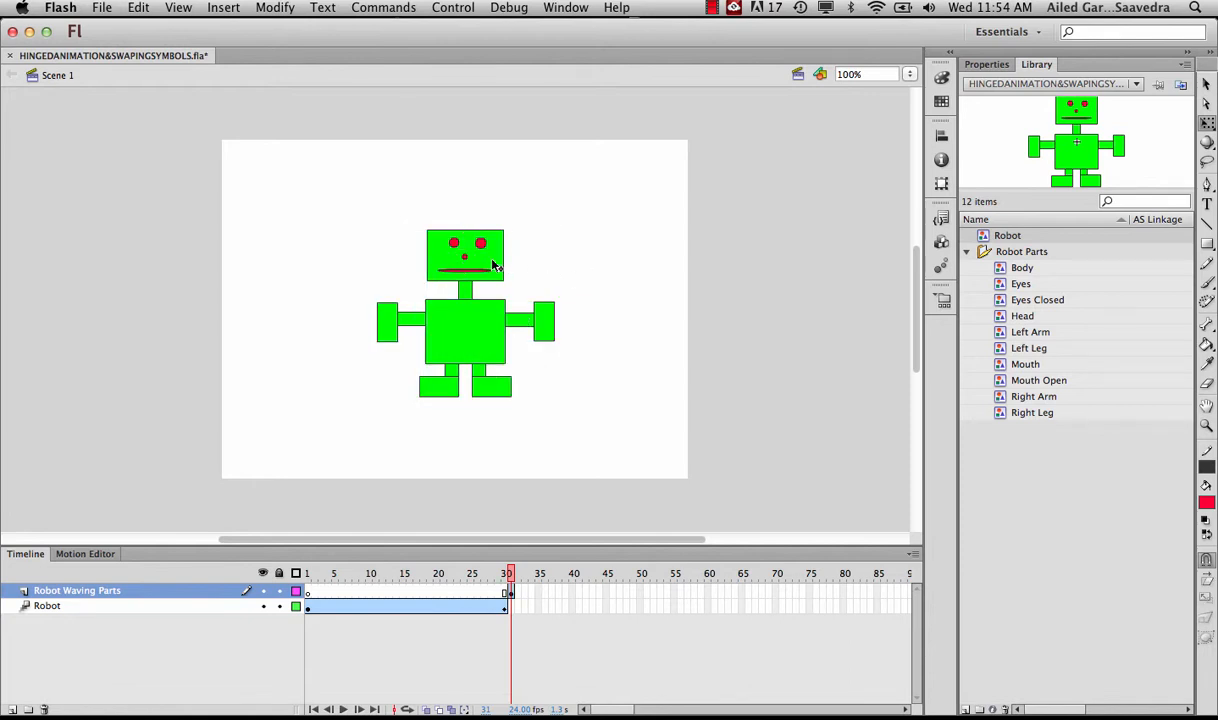
Check that the head, body, arms and legs can be selected individually, finishing with all parts selected together
left_click(492, 263)
left_click(400, 317)
left_click(487, 305)
left_click(549, 328)
left_click(498, 387)
left_click(438, 386)
left_click_drag(336, 186, 617, 427)
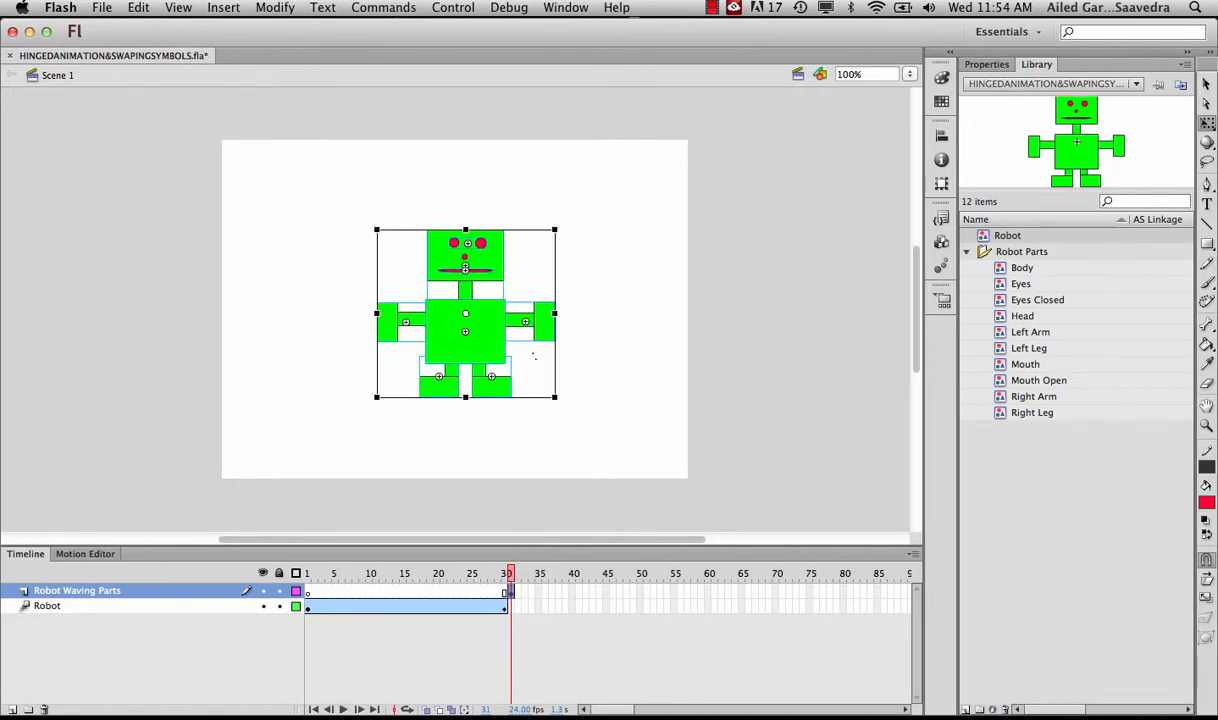
Try rotating the robot's right arm about its centre and undo the rotation, leaving all parts deselected
left_click(570, 324)
left_click(544, 321)
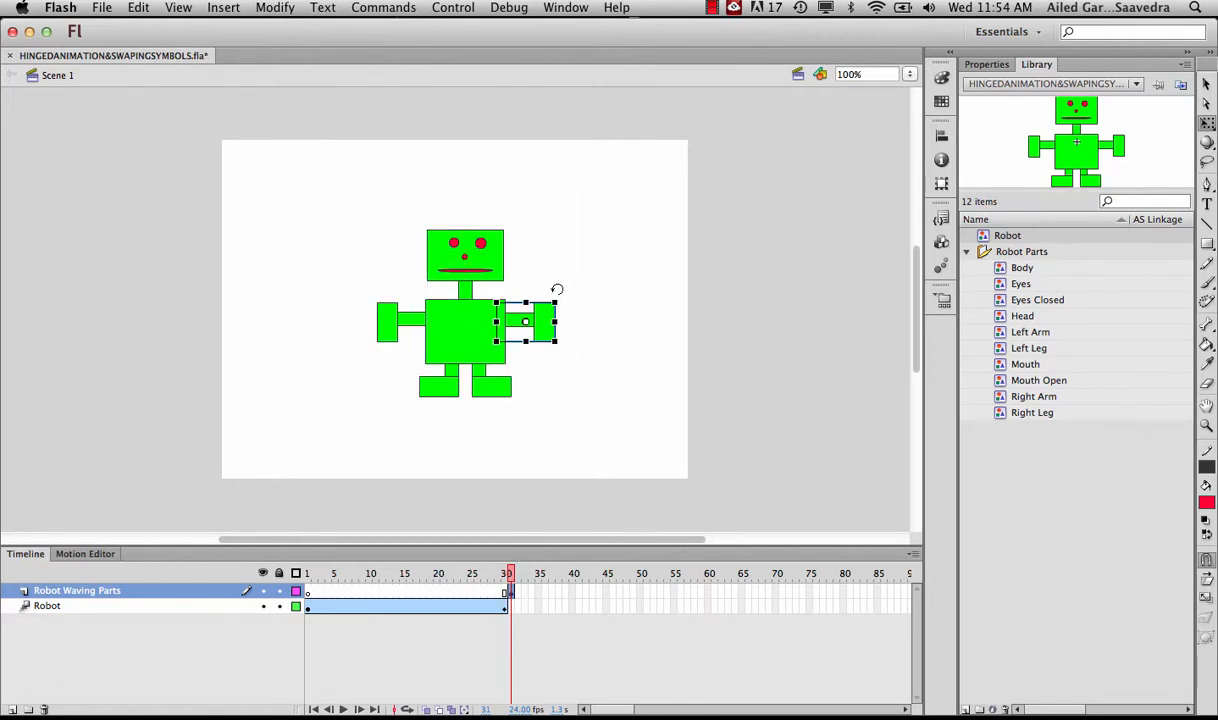
left_click_drag(557, 285, 573, 316)
key("super+z")
left_click_drag(574, 421, 335, 205)
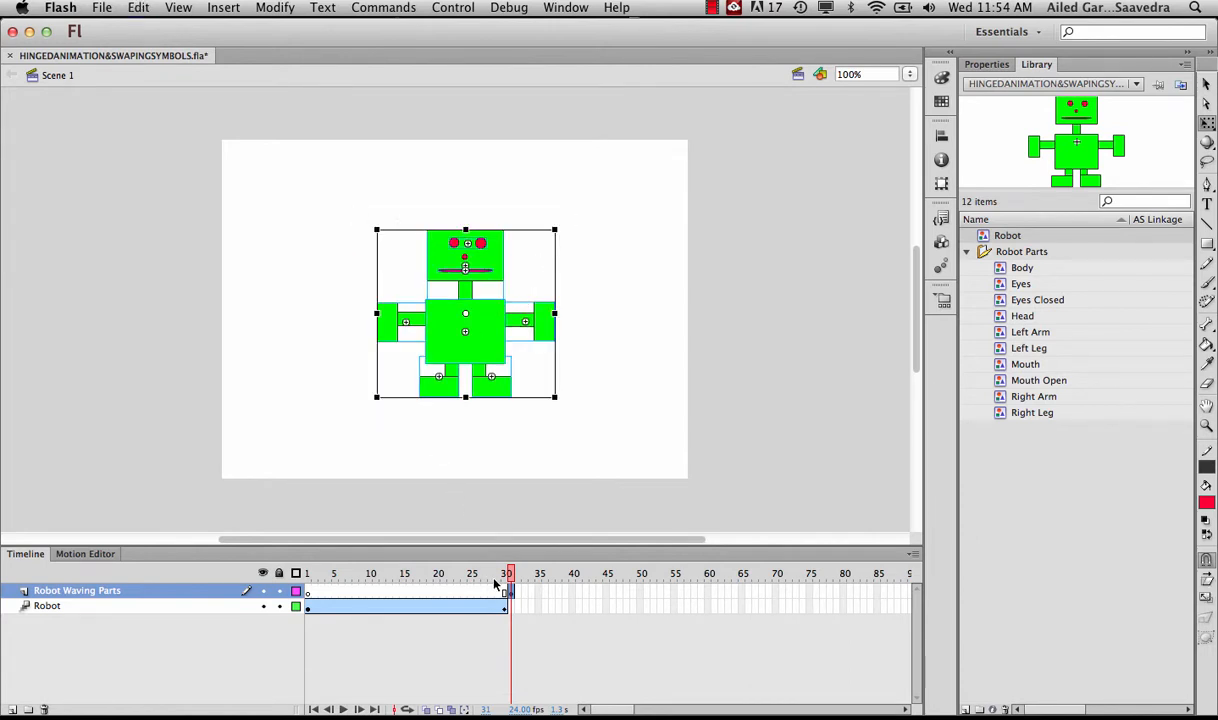
left_click(402, 374)
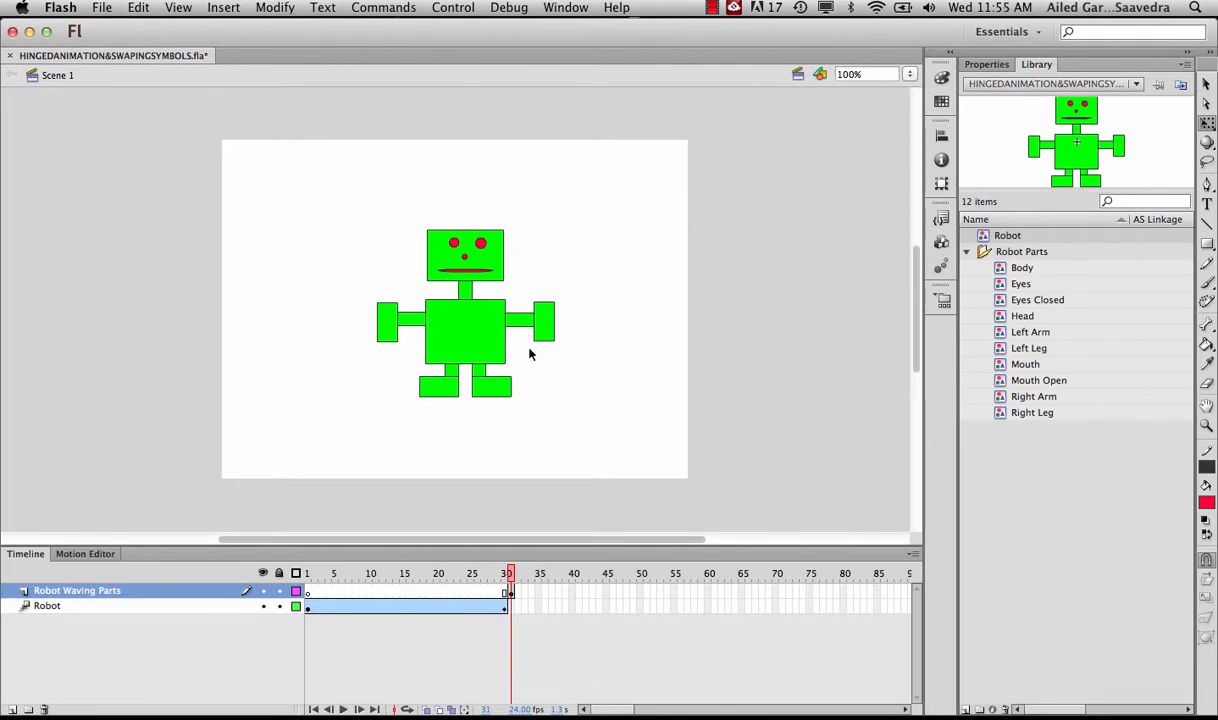
Select the robot's right arm, eyes and mouth together and distribute them to separate layers
left_click(545, 322)
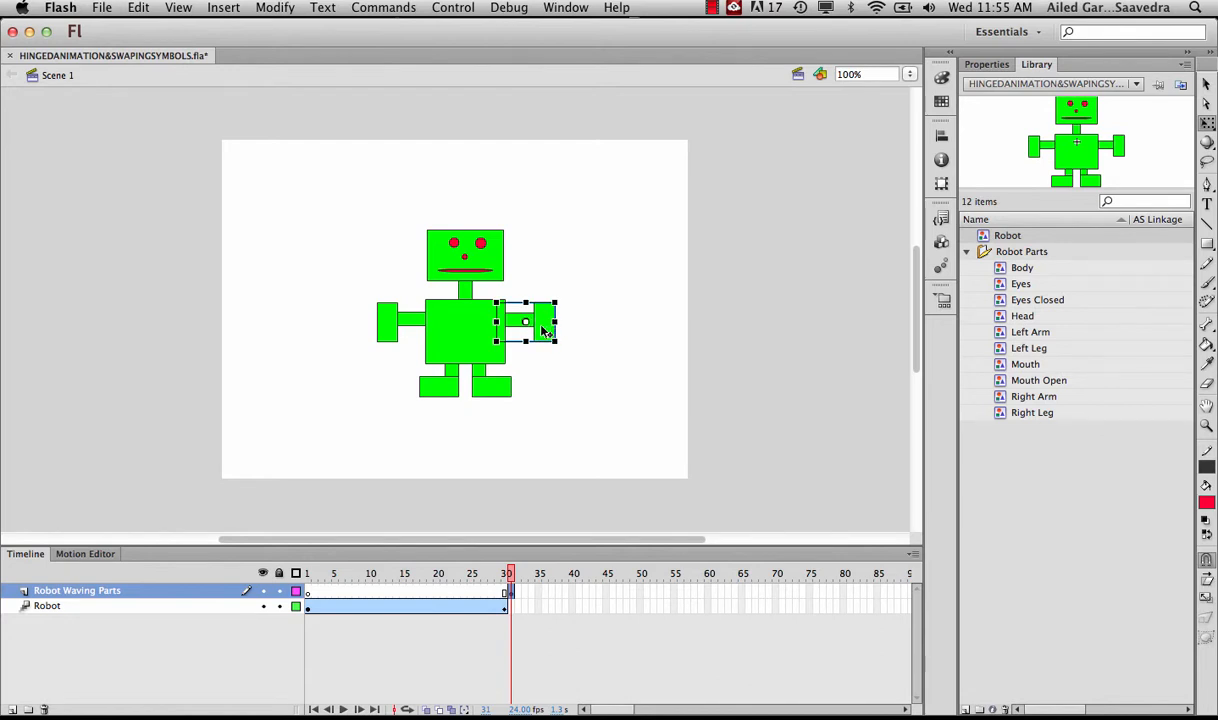
left_click(481, 246, "shift")
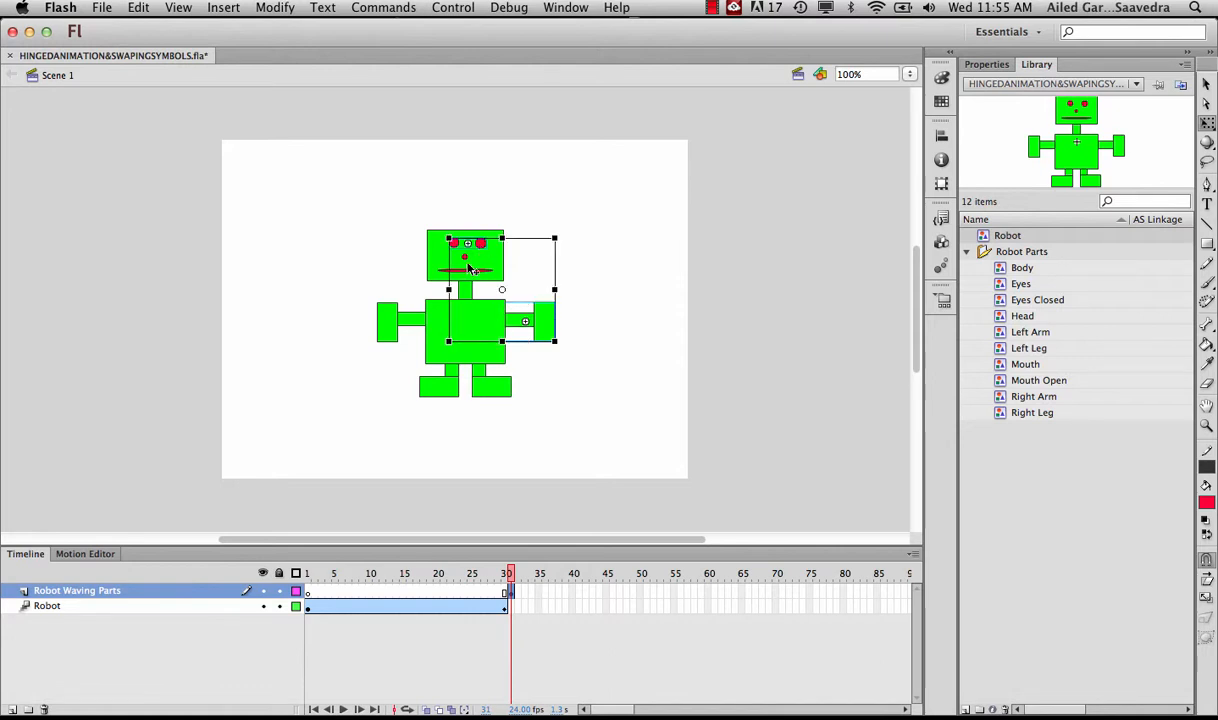
left_click(466, 272, "shift")
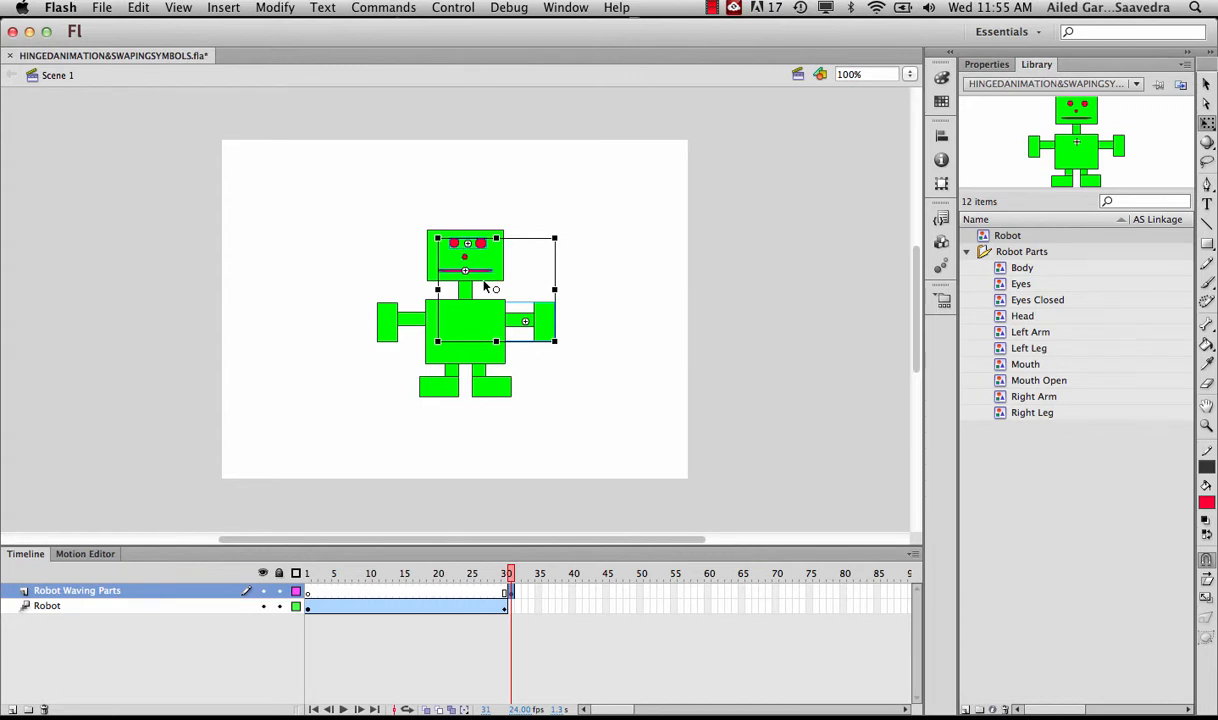
right_click(544, 324)
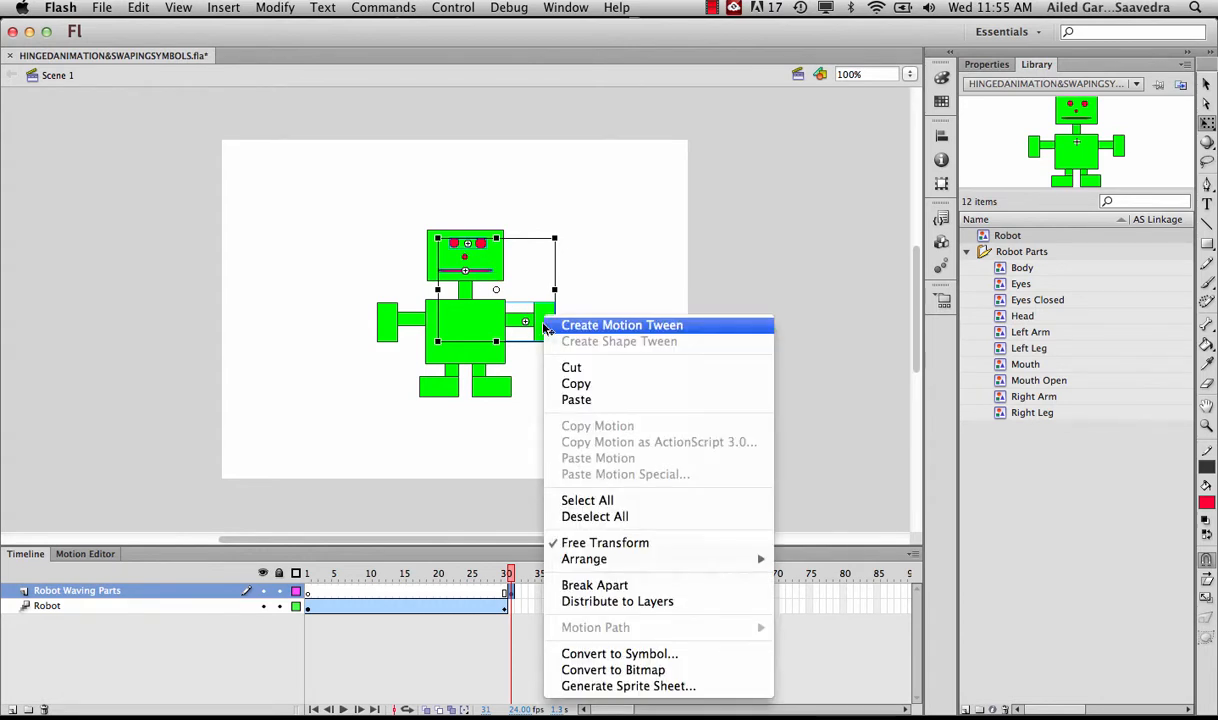
left_click(612, 601)
scroll(490, 500, "down", 3)
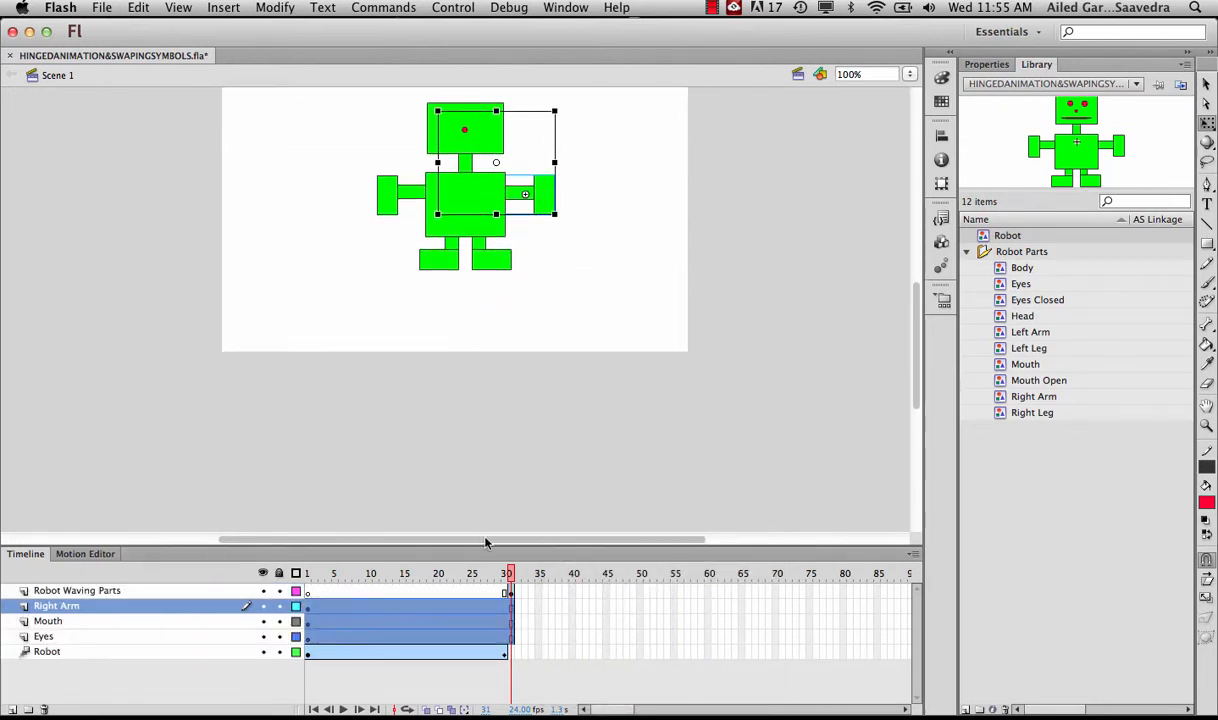
left_click(436, 506)
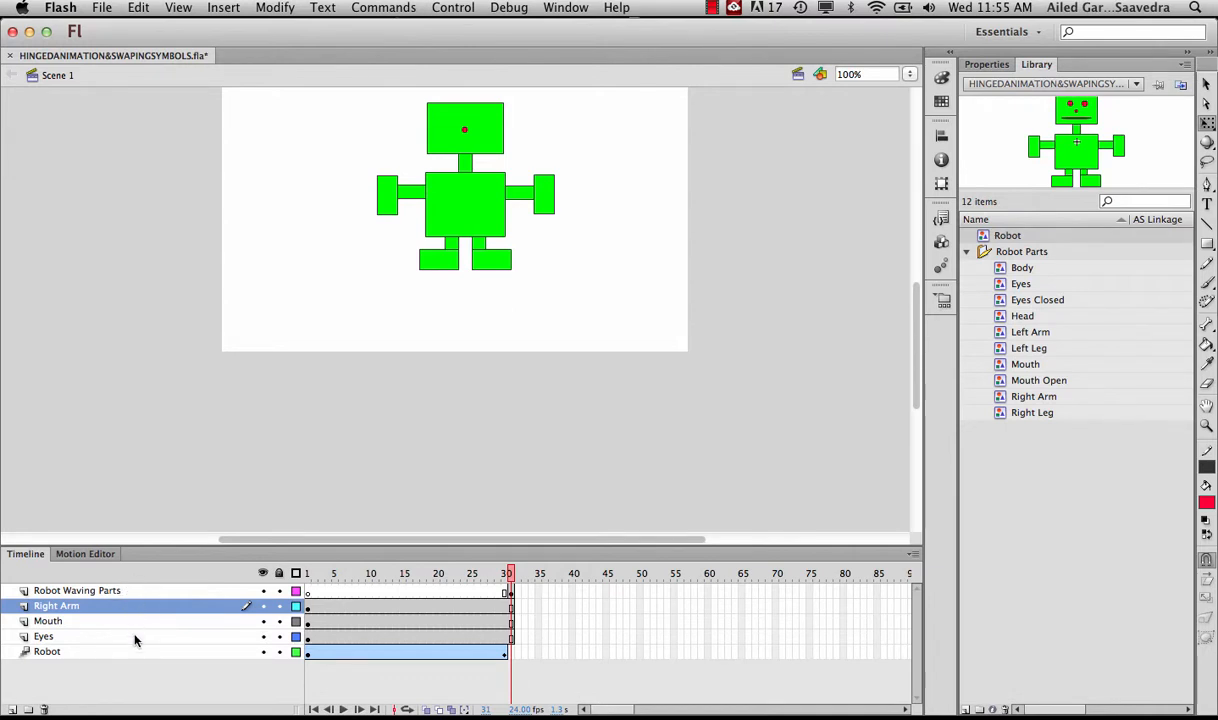
Create a layer folder at the top of the layer stack and name it Robot Animating
left_click(28, 709)
left_click_drag(50, 607, 50, 592)
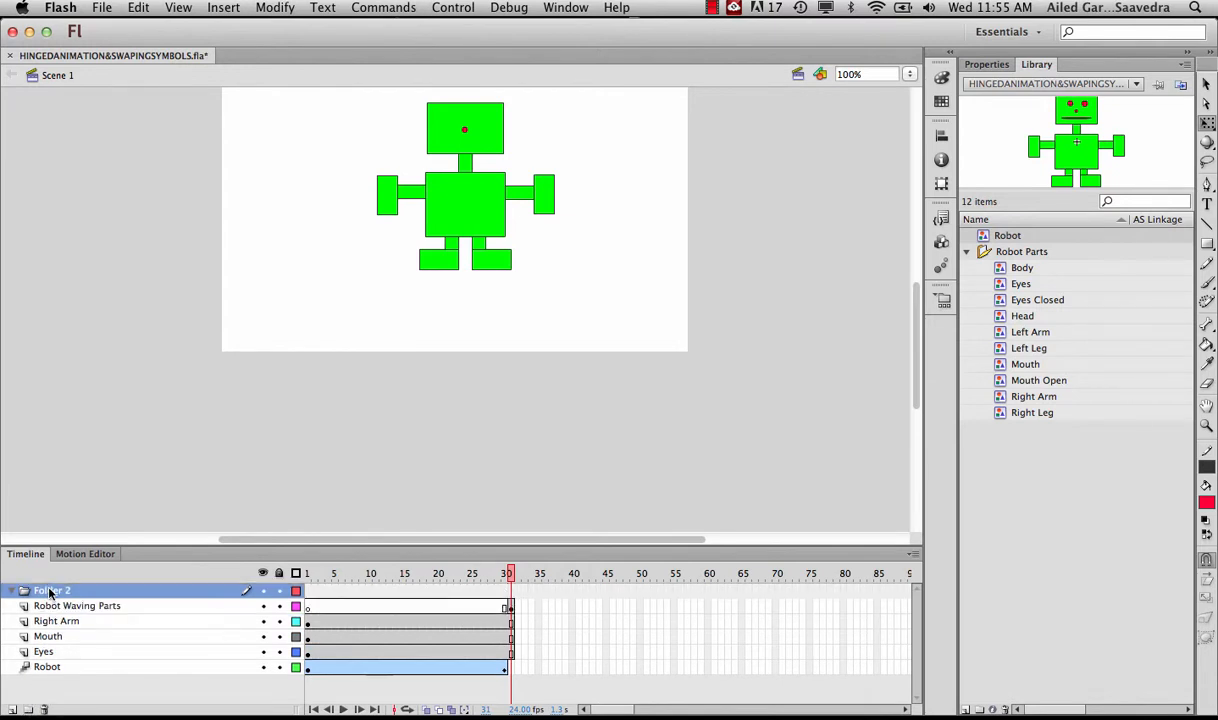
double_click(49, 592)
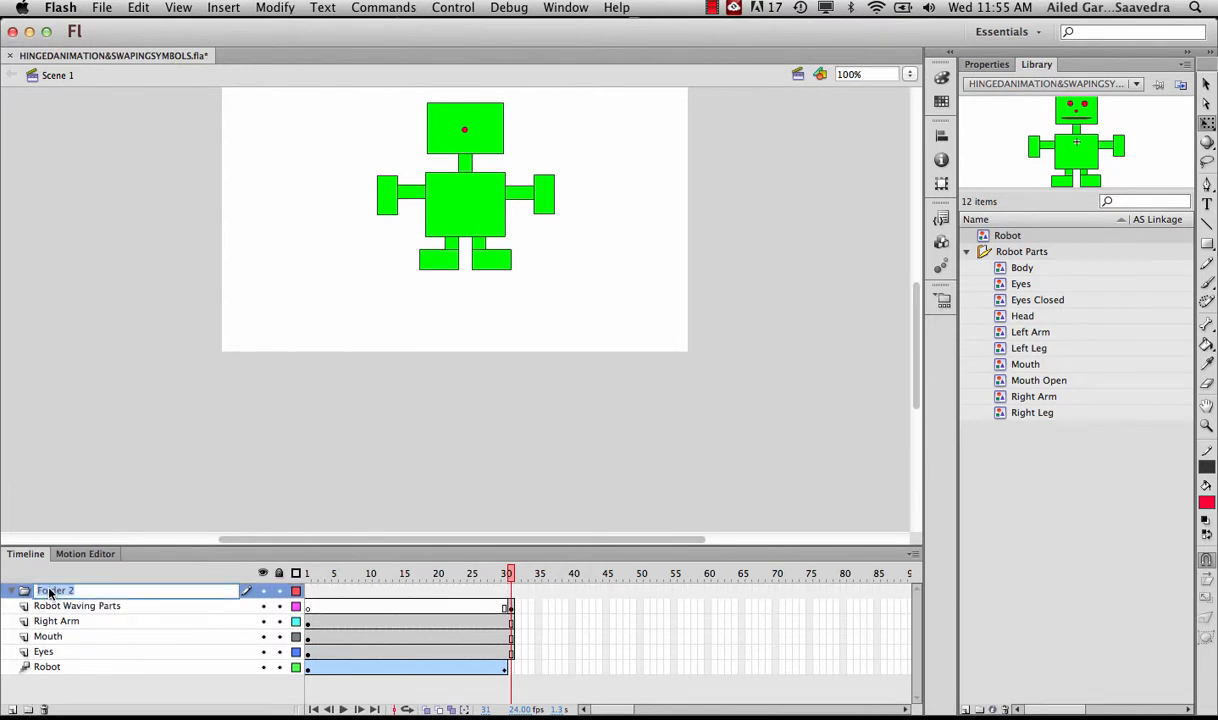
type("Robot An")
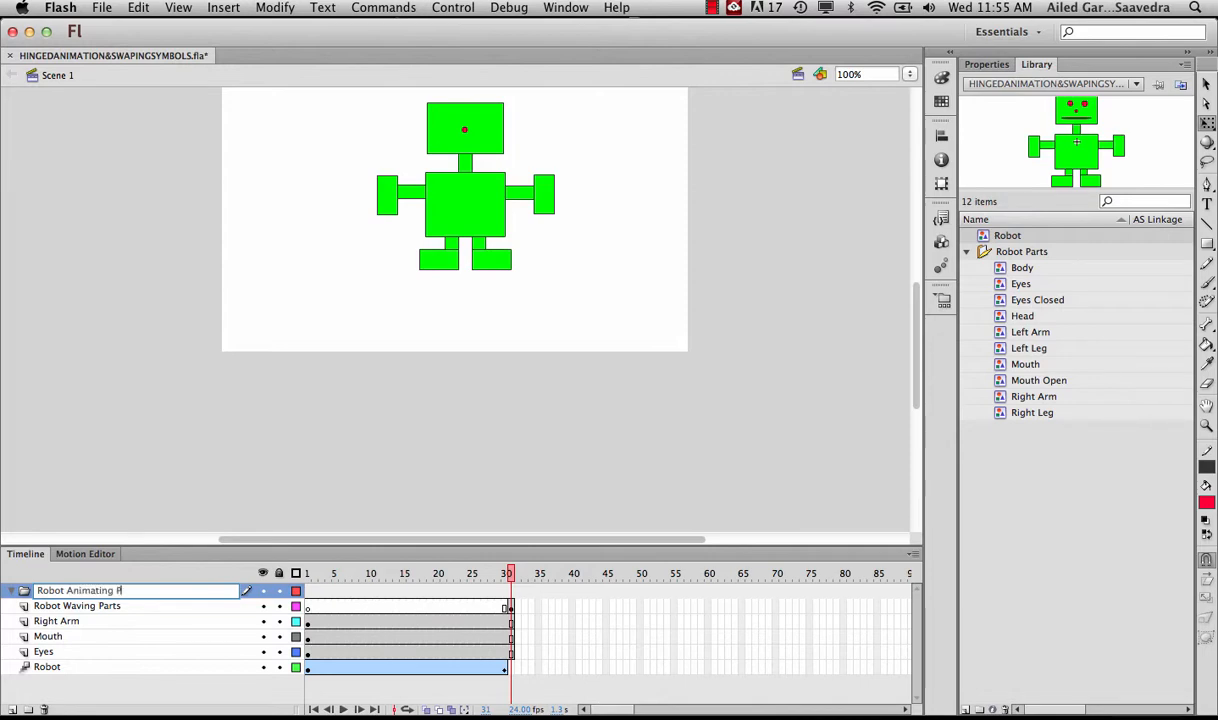
type("imating P")
key("BackSpace")
key("BackSpace")
key("Return")
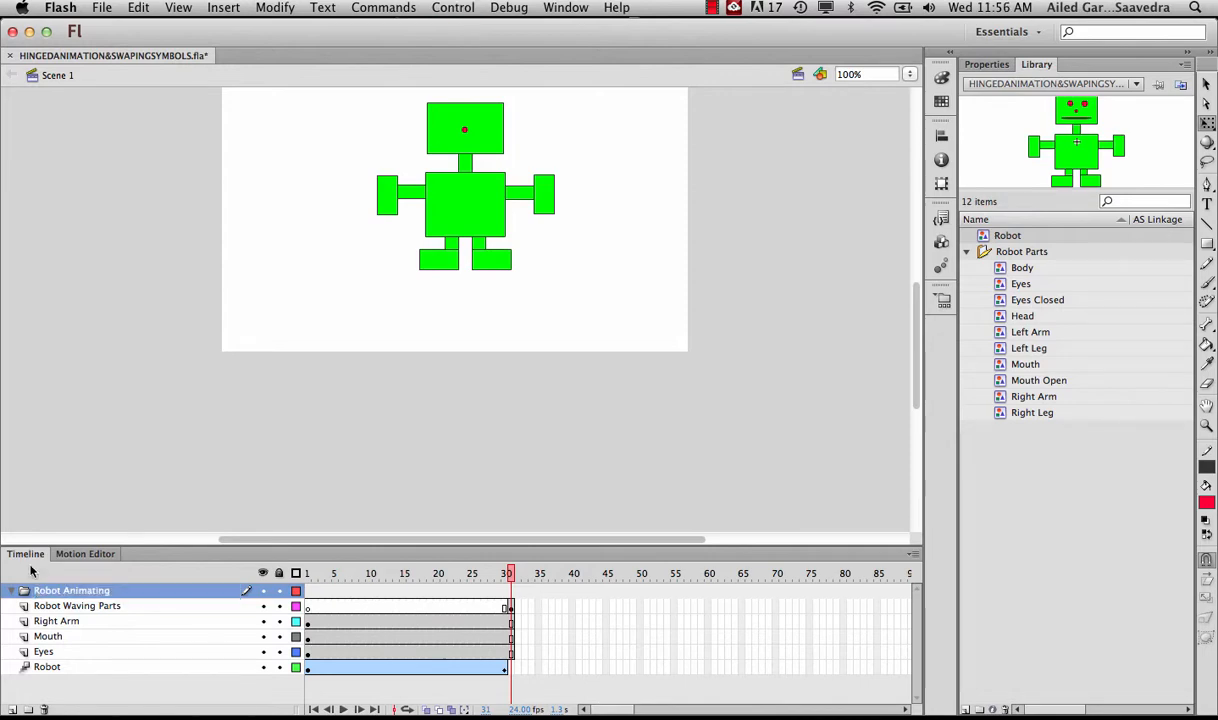
Move the Robot Waving Parts, Right Arm, Mouth and Eyes layers into the Robot Animating folder and test collapsing and expanding it
left_click(42, 651)
left_click(47, 609, "shift")
left_click_drag(47, 609, 55, 592)
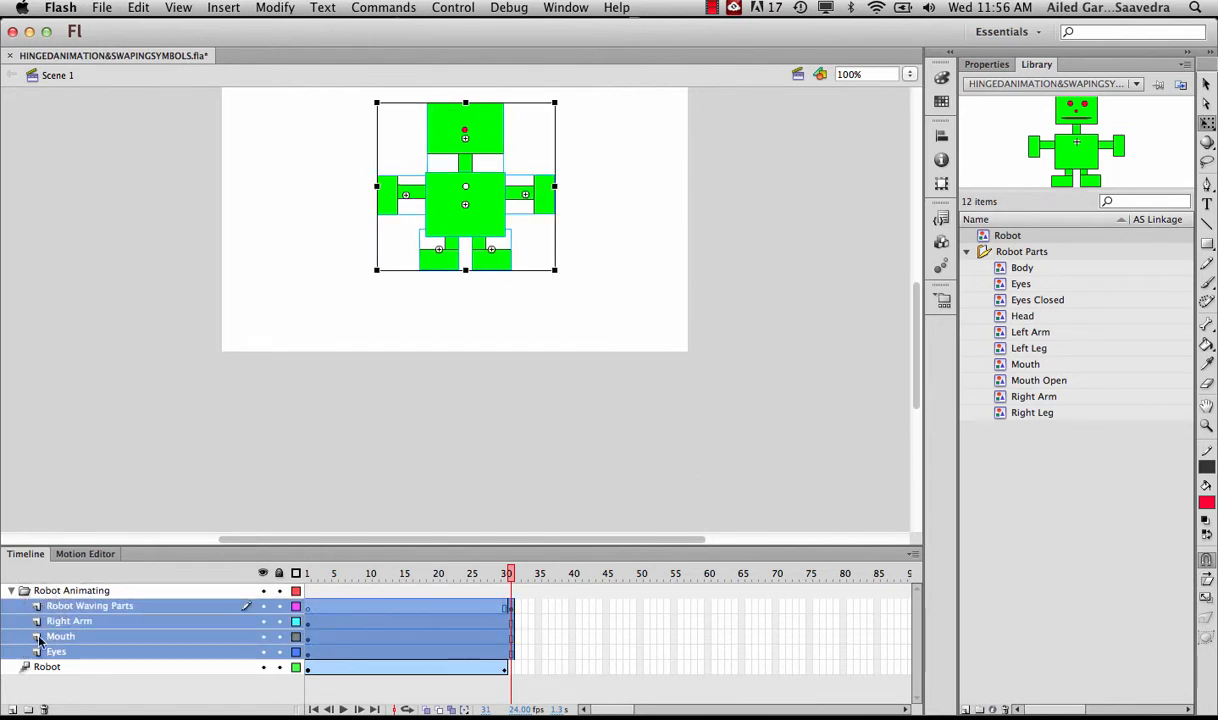
left_click(20, 591)
left_click(12, 591)
left_click(13, 593)
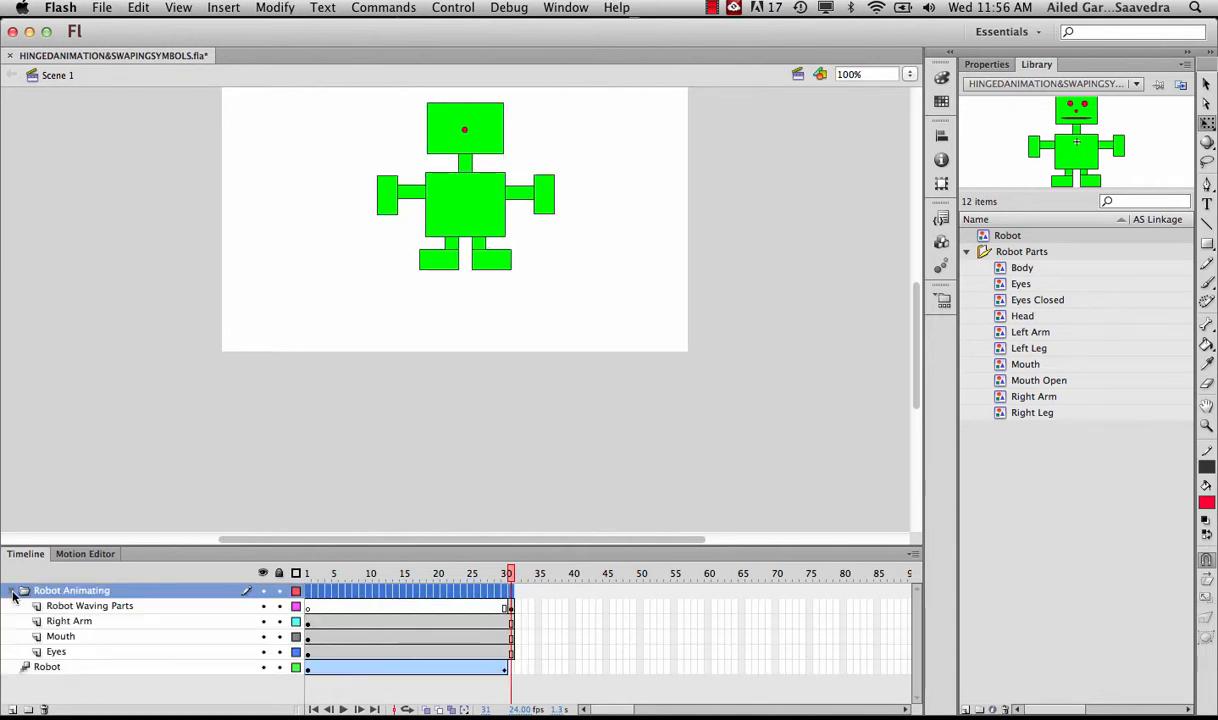
left_click(13, 593)
left_click(13, 593)
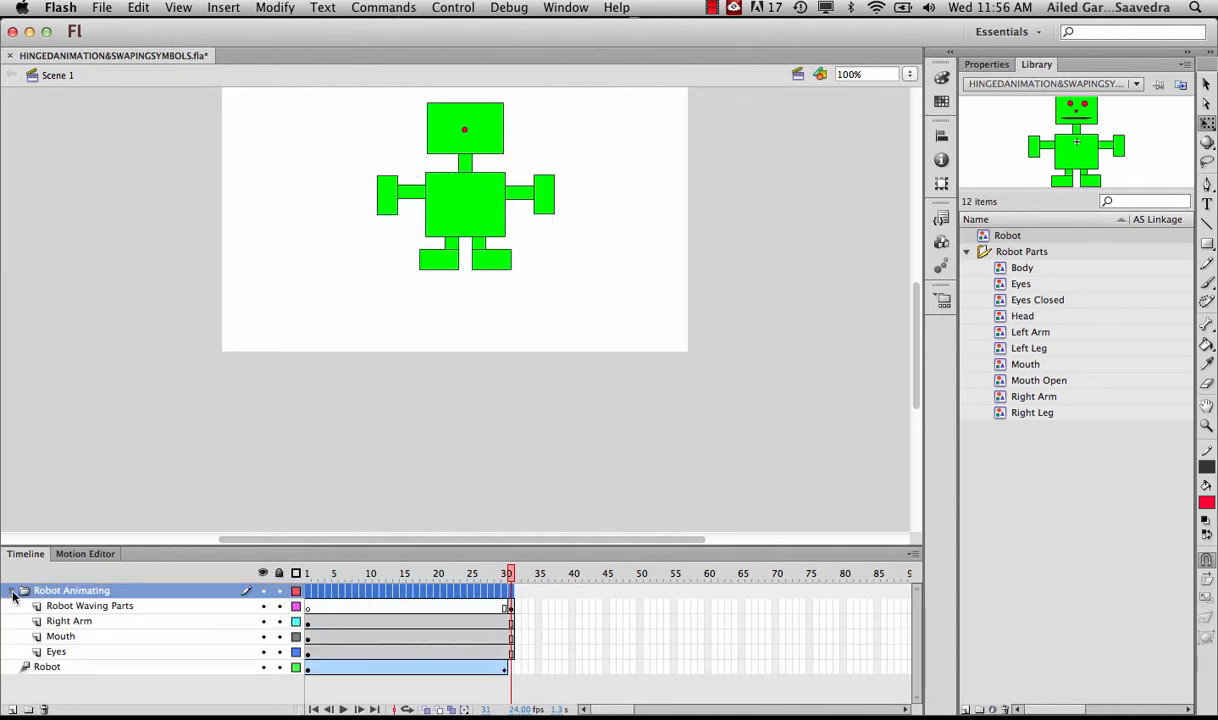
Move the starting keyframes of the Right Arm, Mouth and Eyes layers from frame 1 to frame 31
left_click(127, 607)
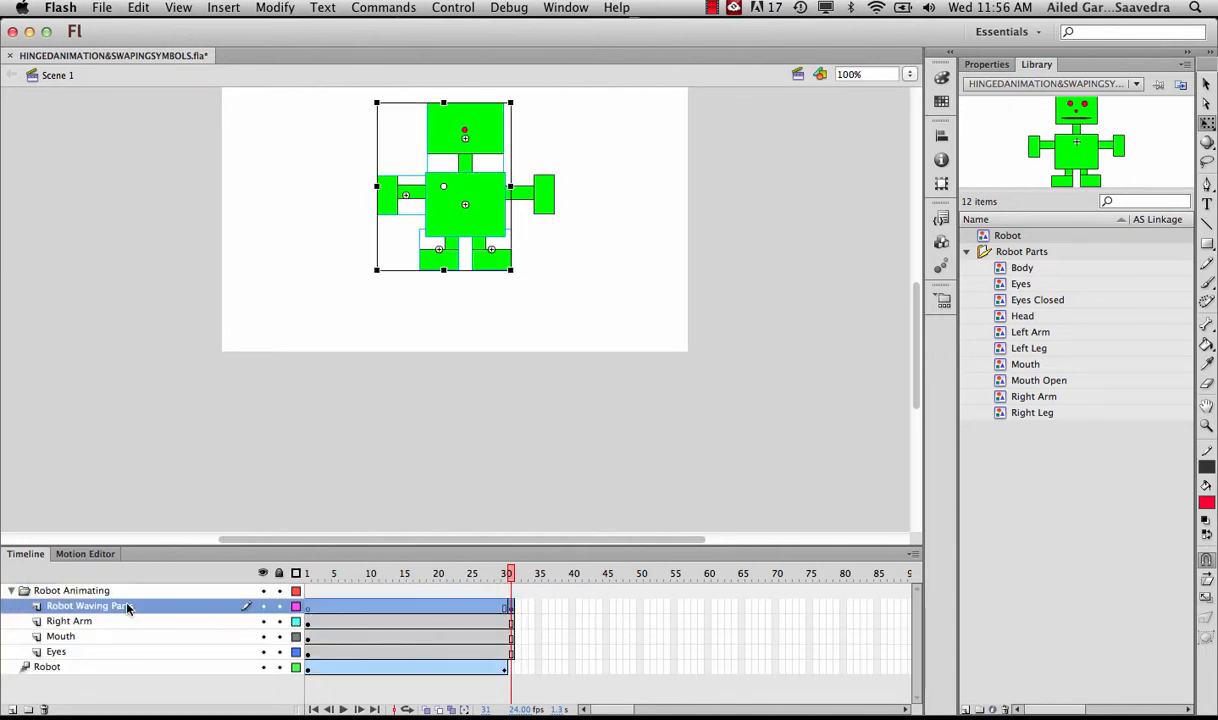
left_click(492, 576)
mouse_move(492, 578)
left_mouse_down()
mouse_move(292, 570)
mouse_move(366, 597)
mouse_move(509, 576)
left_mouse_up()
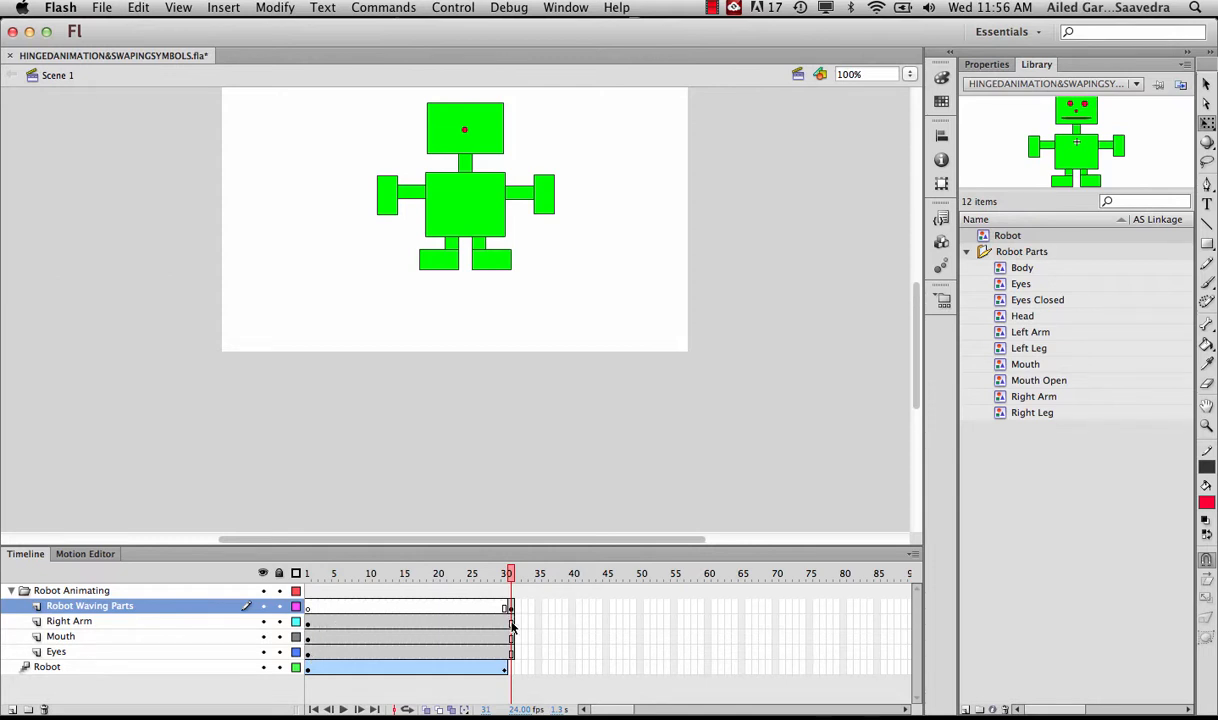
left_click(309, 621)
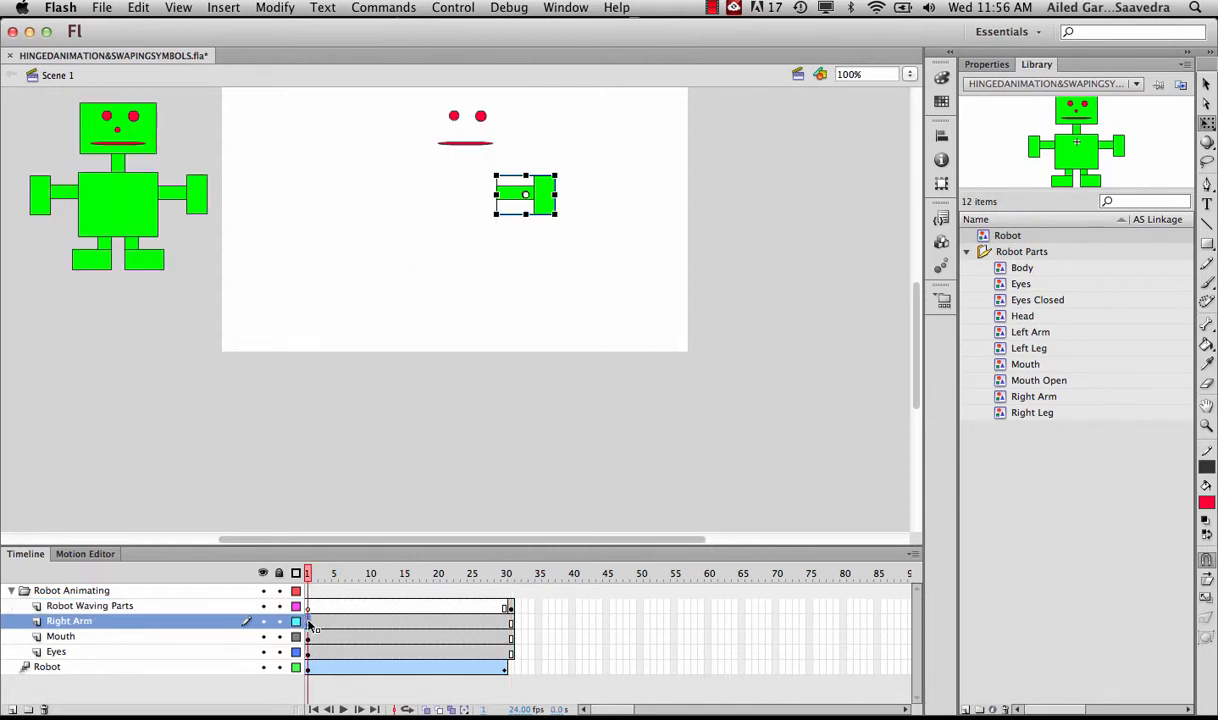
left_click_drag(362, 621, 512, 623)
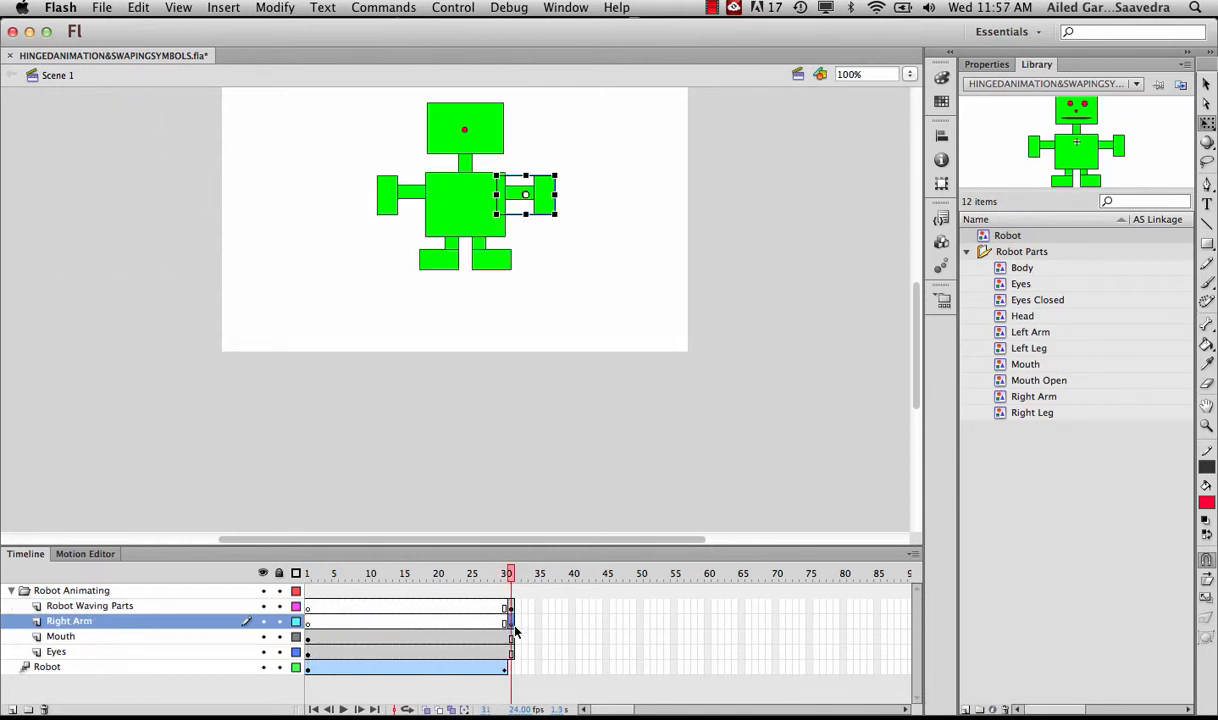
left_click(309, 640)
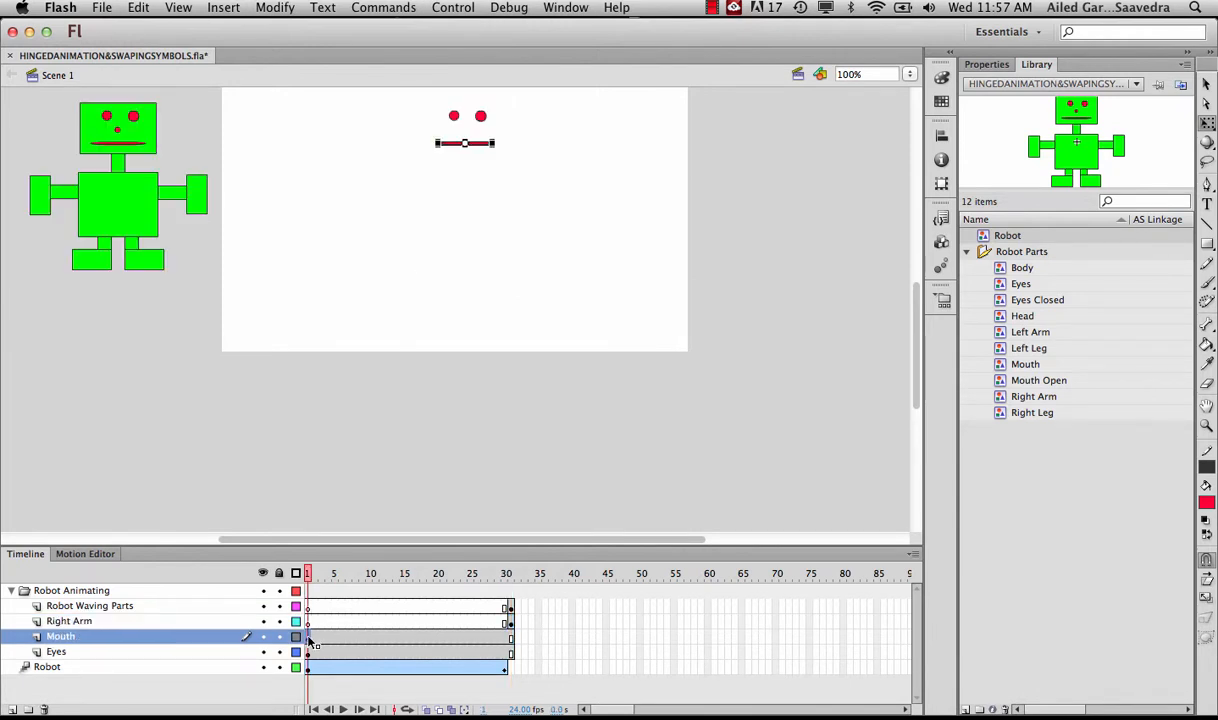
left_click_drag(312, 643, 511, 647)
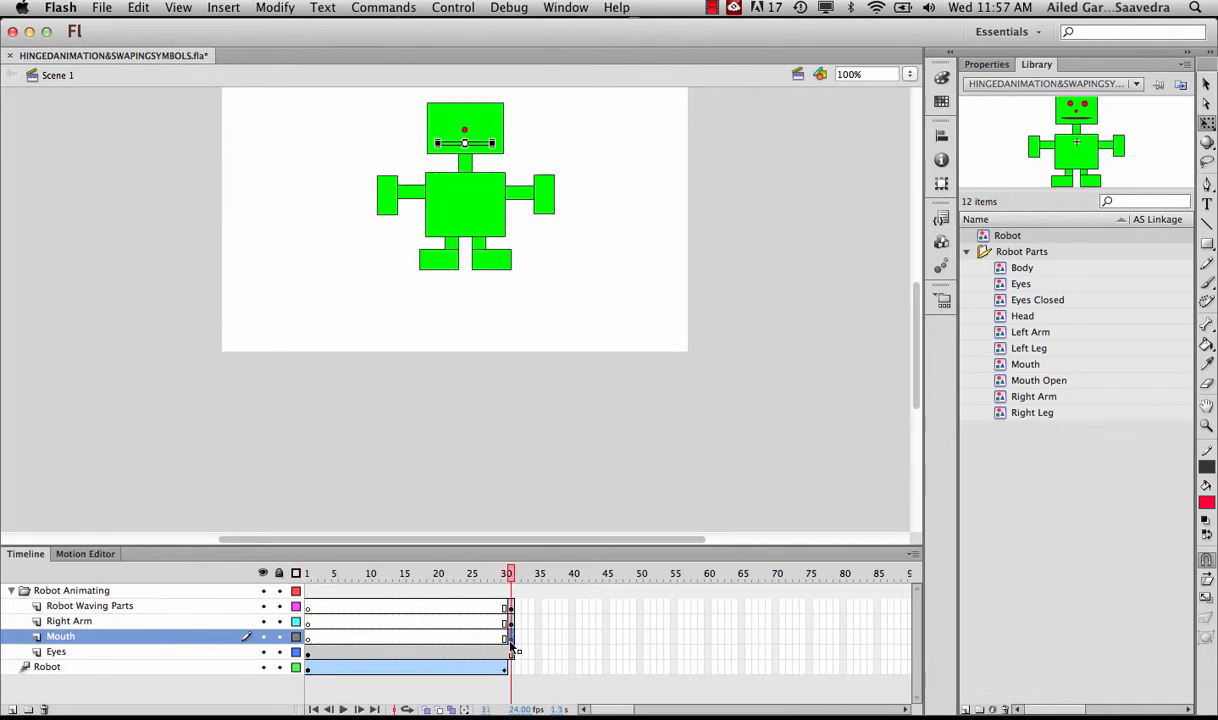
left_click(309, 653)
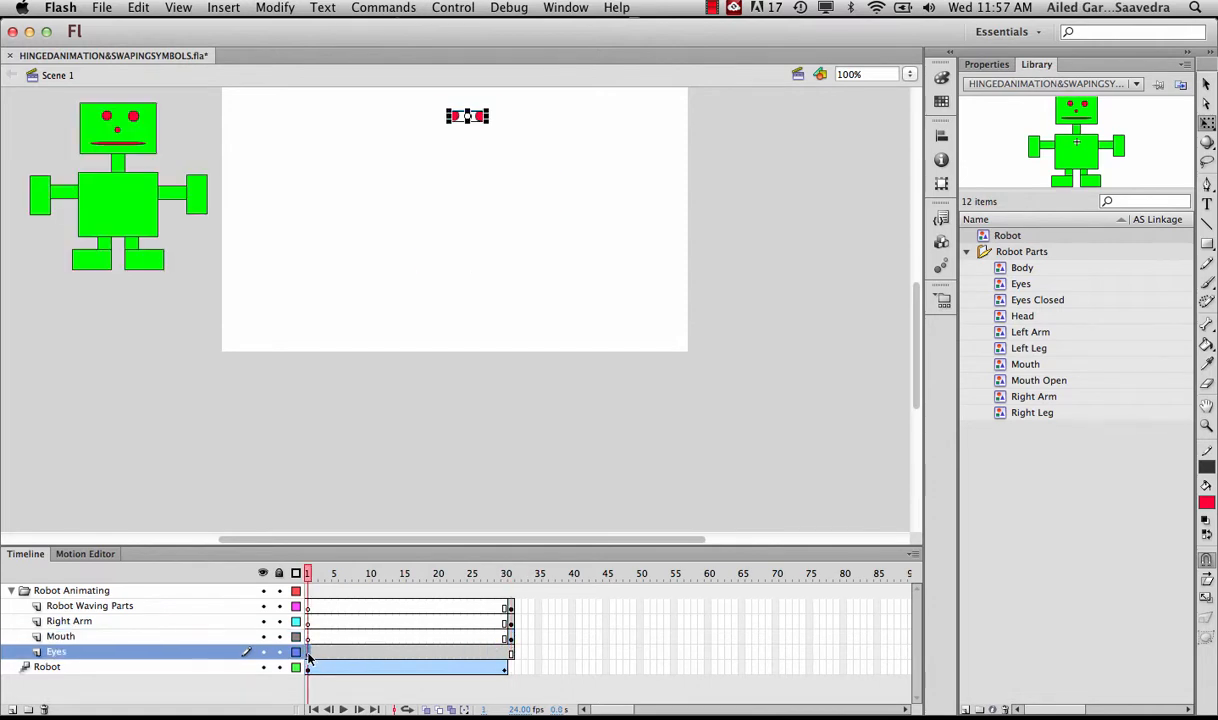
left_click_drag(310, 656, 510, 655)
left_click(507, 574)
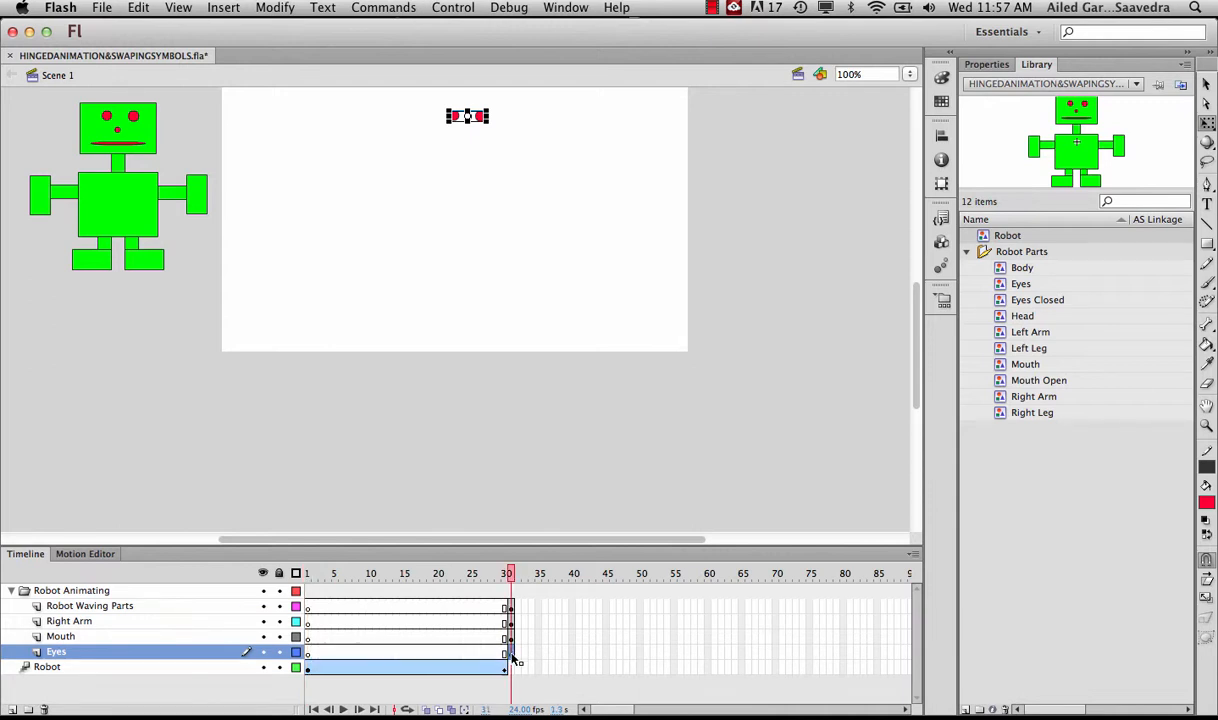
left_click_drag(511, 574, 512, 575)
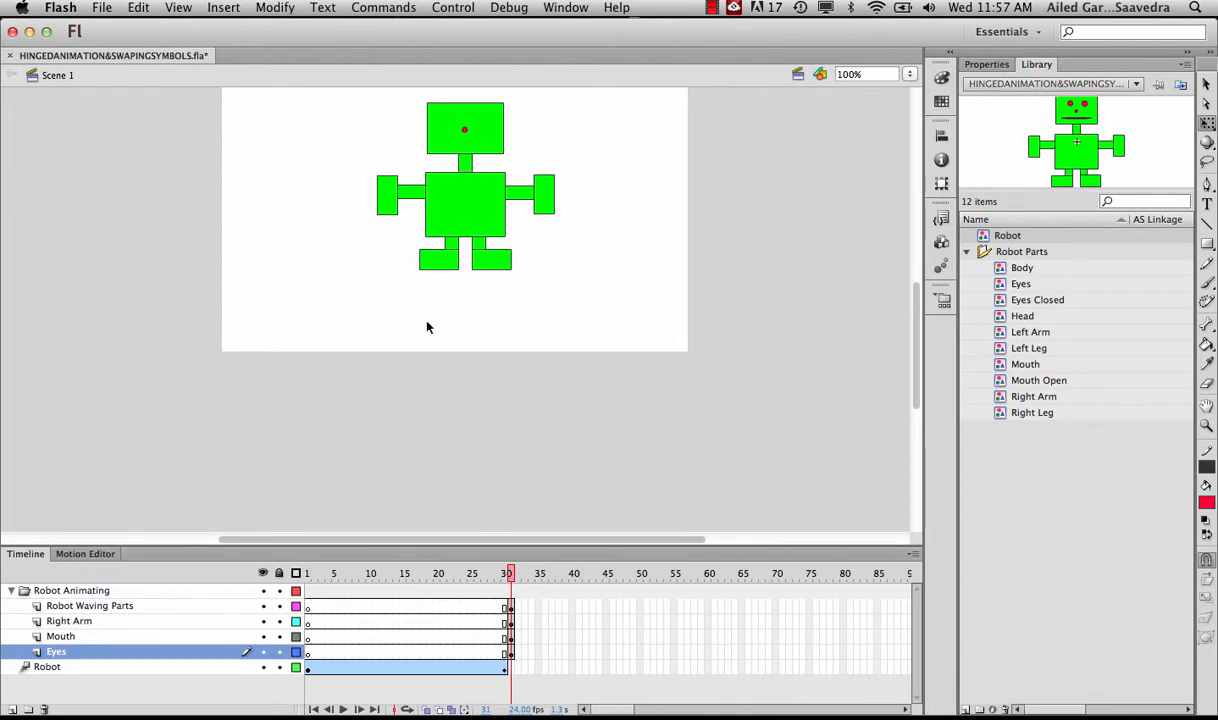
Reorder the layers so that Mouth and Eyes sit above Robot Waving Parts in the Robot Animating folder
left_click_drag(130, 655, 128, 600)
left_click(126, 637)
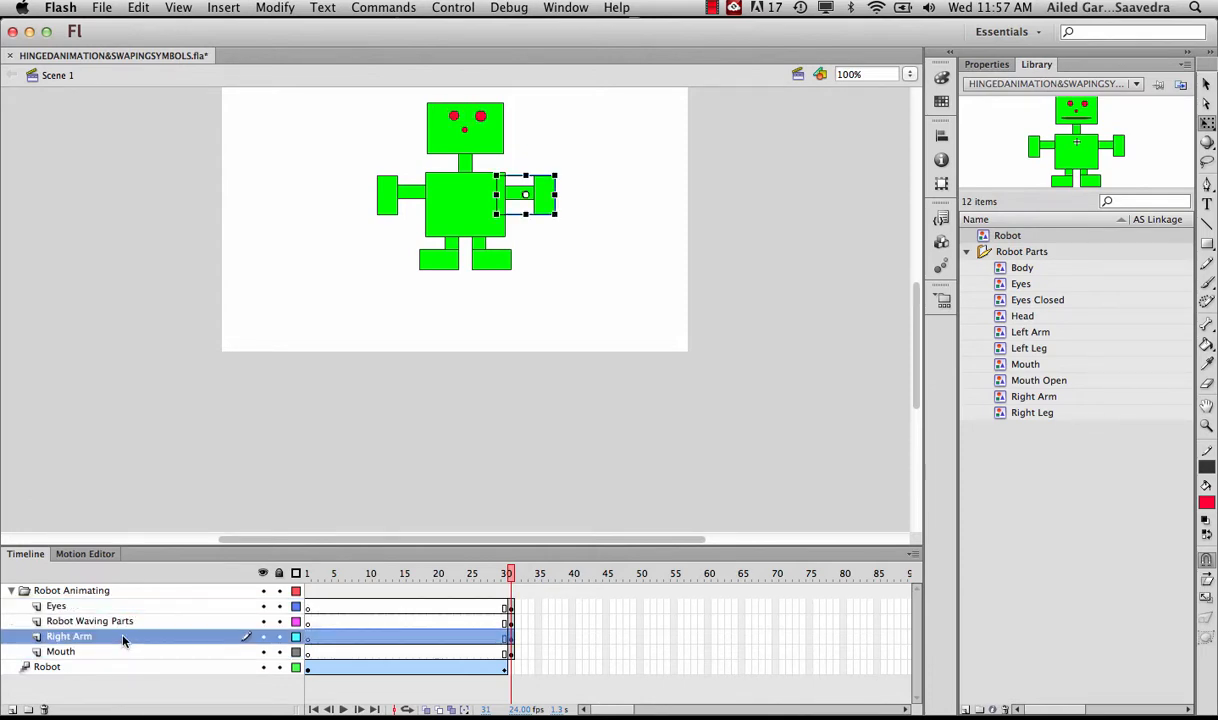
left_click(121, 622)
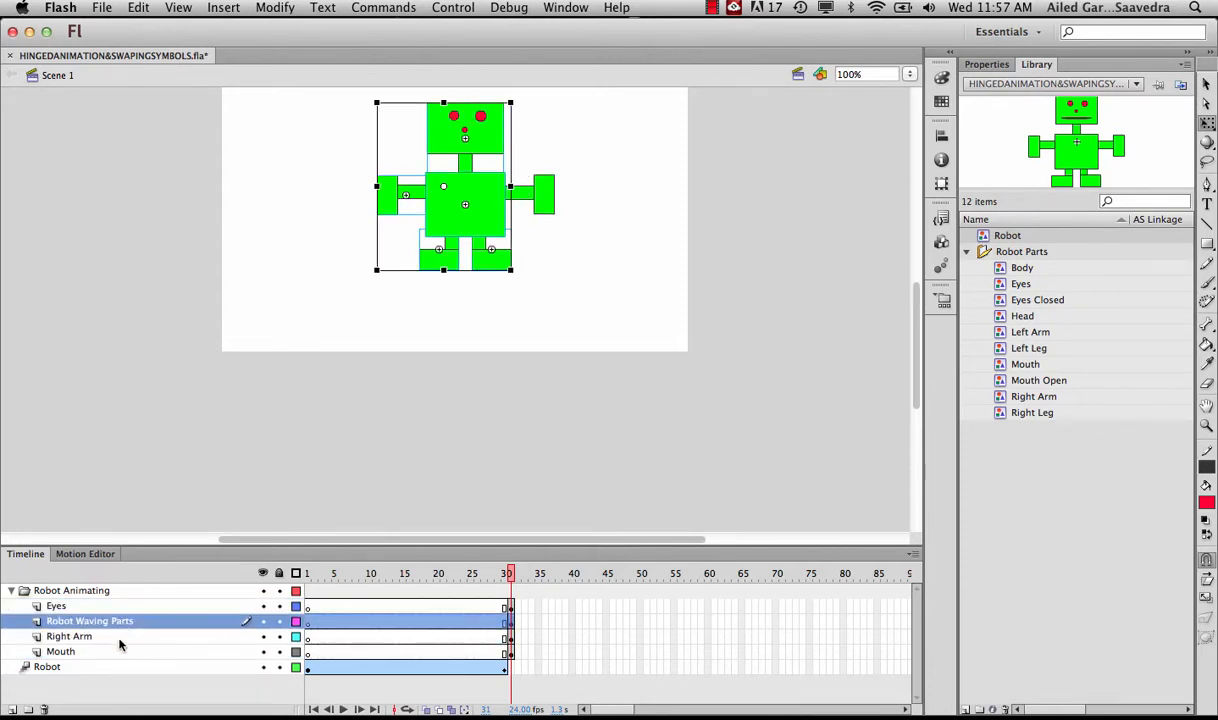
left_click_drag(120, 651, 121, 609)
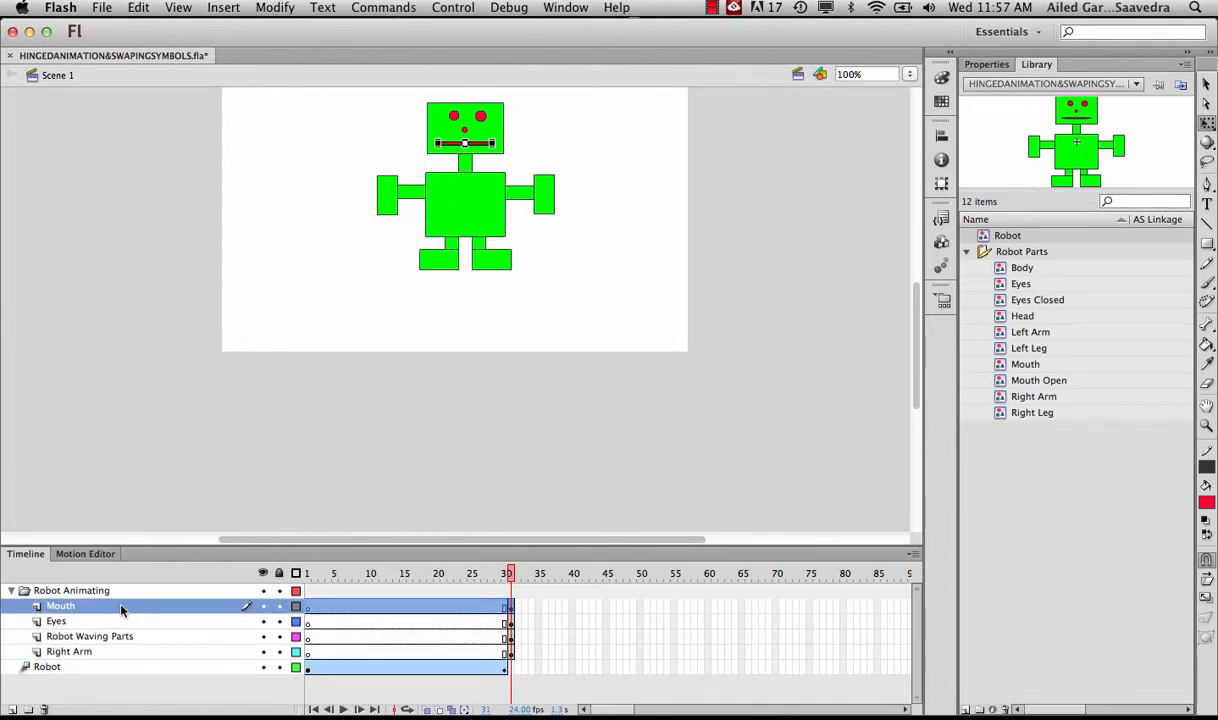
Examine the change from frame 30 to 31 and which robot part each layer's frame 31 keyframe holds
left_click_drag(450, 575, 505, 563)
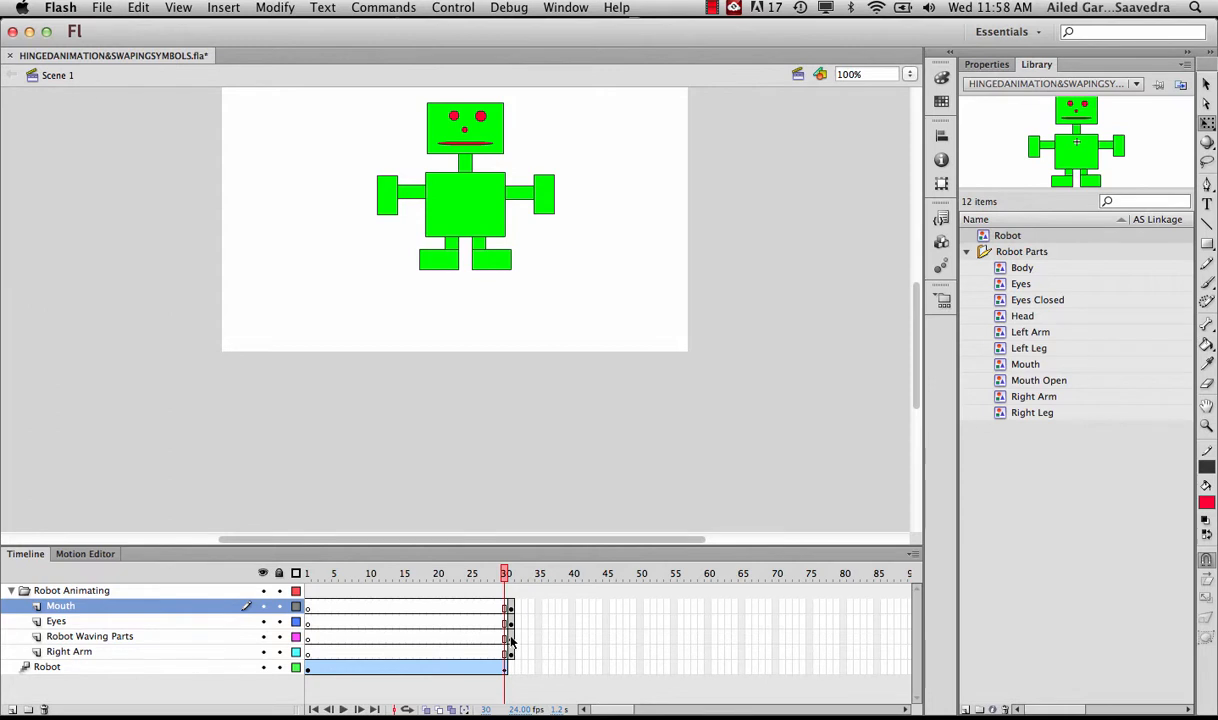
left_click(510, 573)
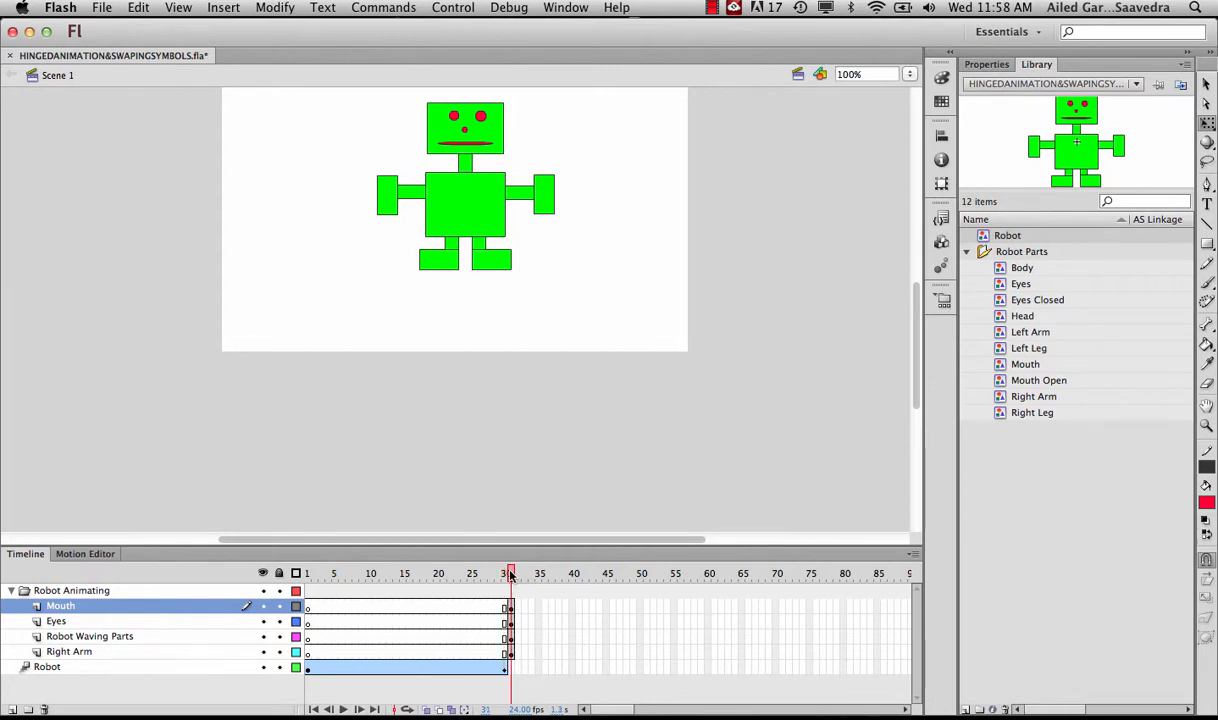
mouse_move(509, 573)
left_mouse_down()
mouse_move(431, 574)
mouse_move(509, 577)
left_mouse_up()
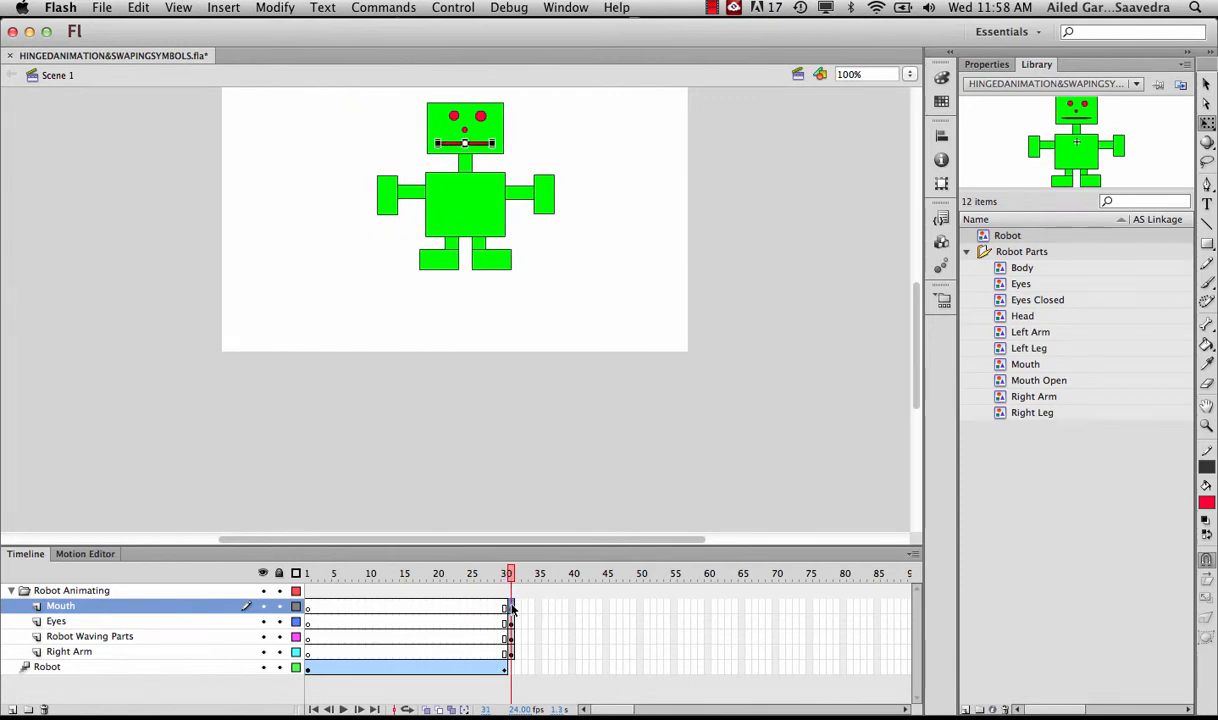
left_click(510, 621)
left_click(511, 638)
left_click(511, 608)
left_click(511, 637)
left_click(511, 652)
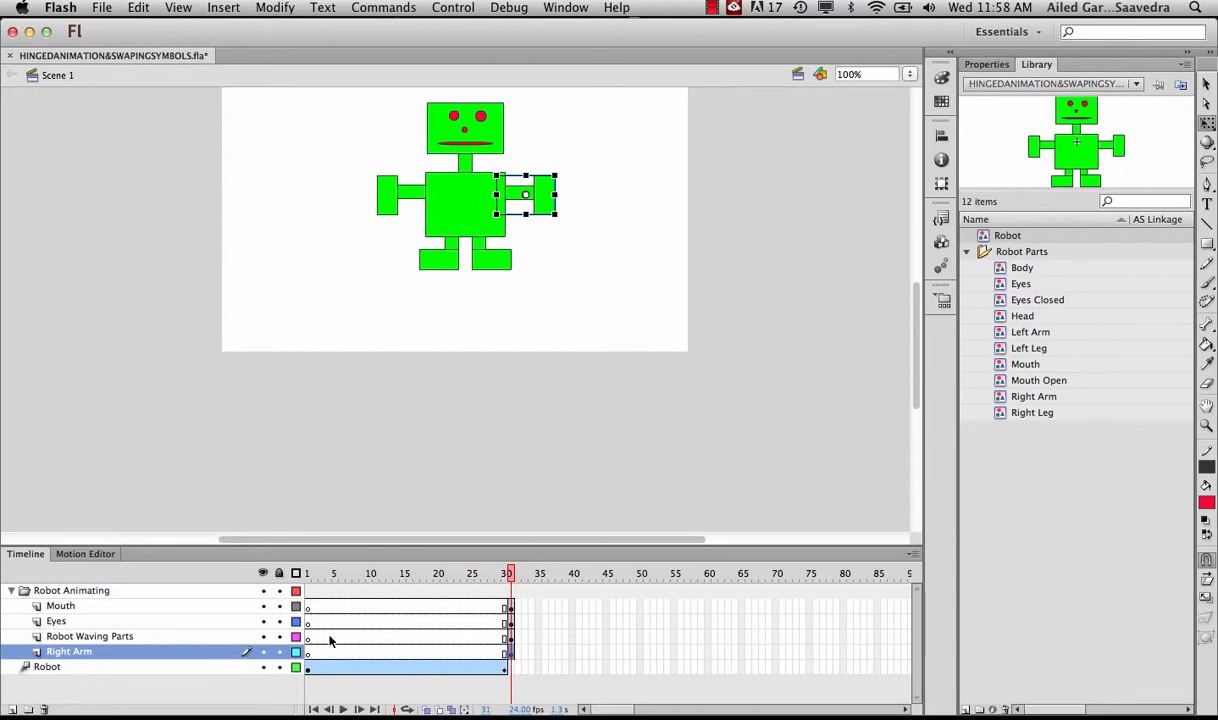
Extend the Robot Waving Parts layer to frame 50 with an inserted frame and play the timeline from frame 31
left_click(511, 639)
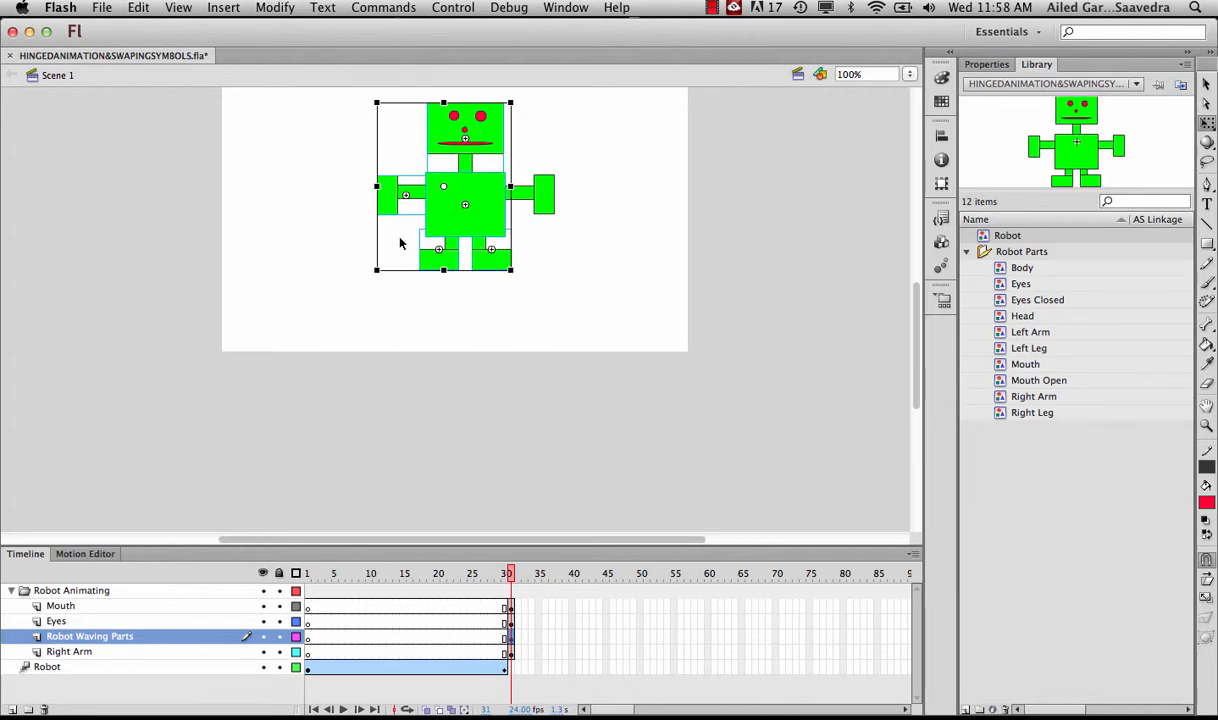
left_click(641, 640)
right_click(641, 640)
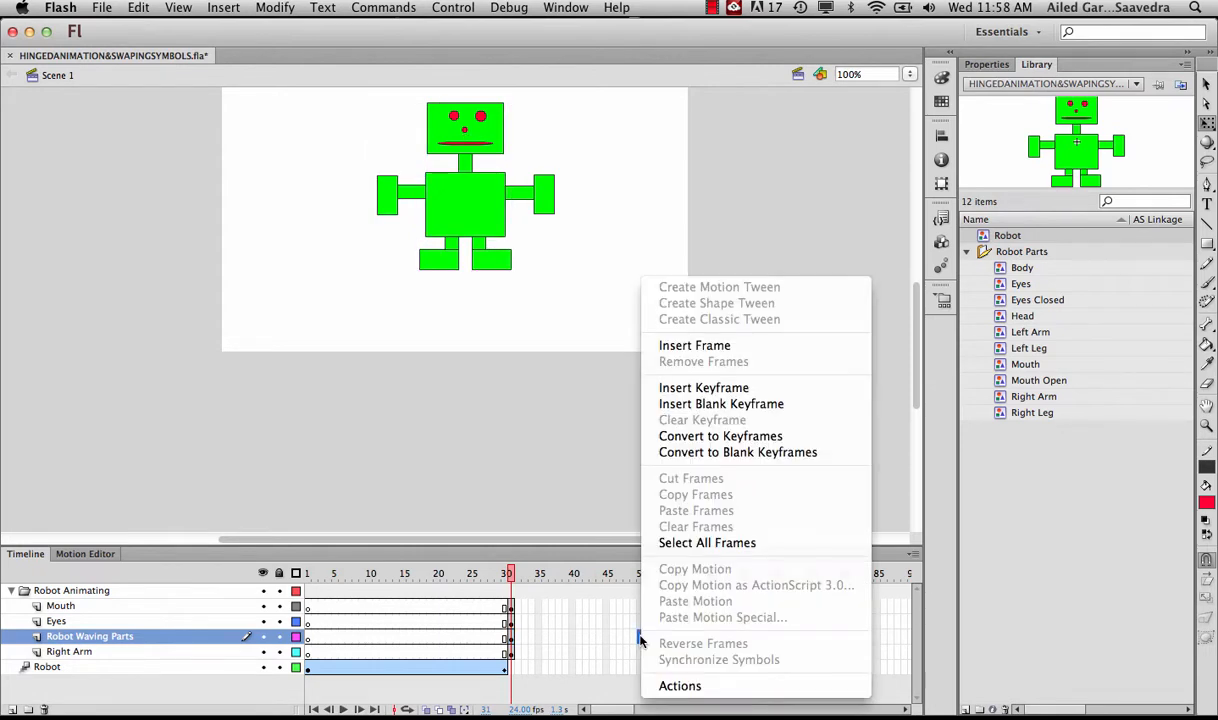
left_click(716, 347)
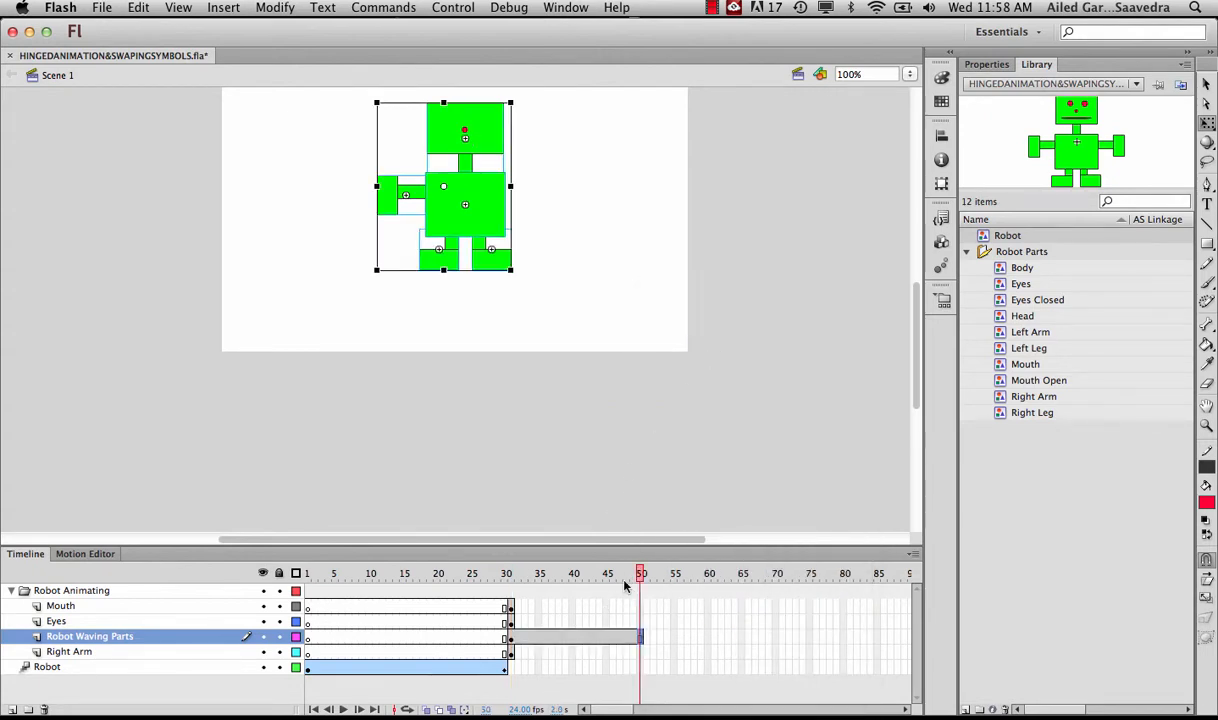
left_click_drag(624, 586, 515, 587)
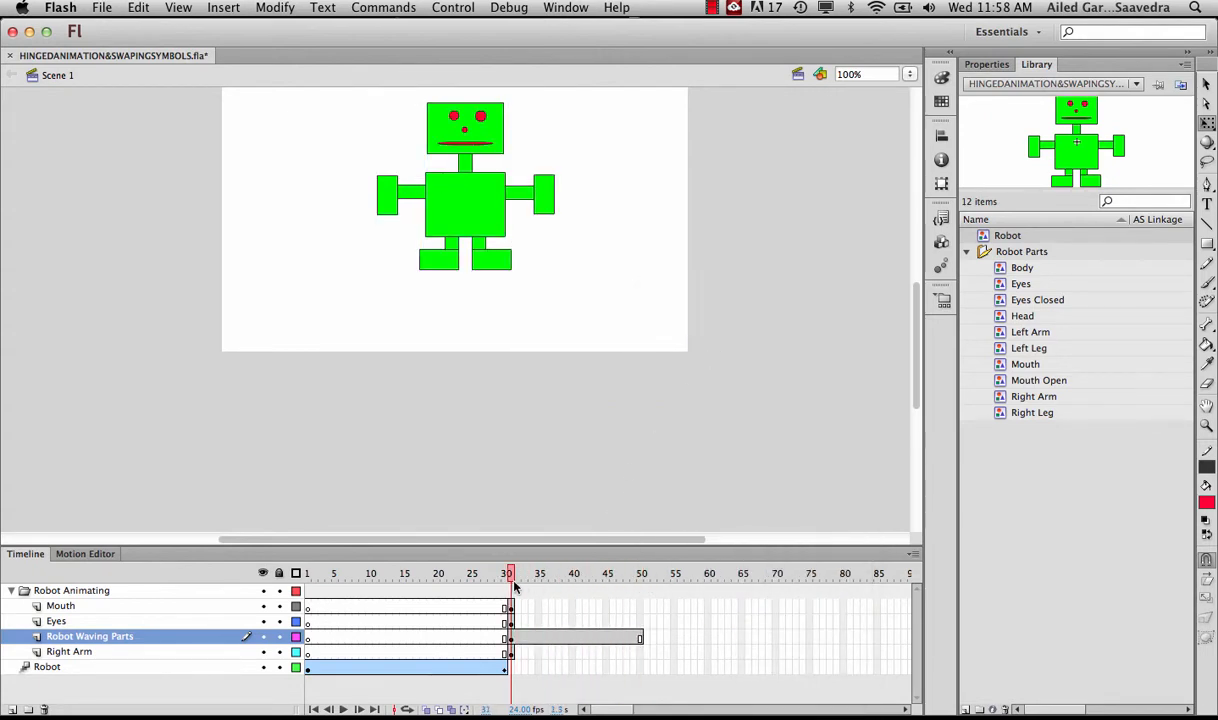
key("Return")
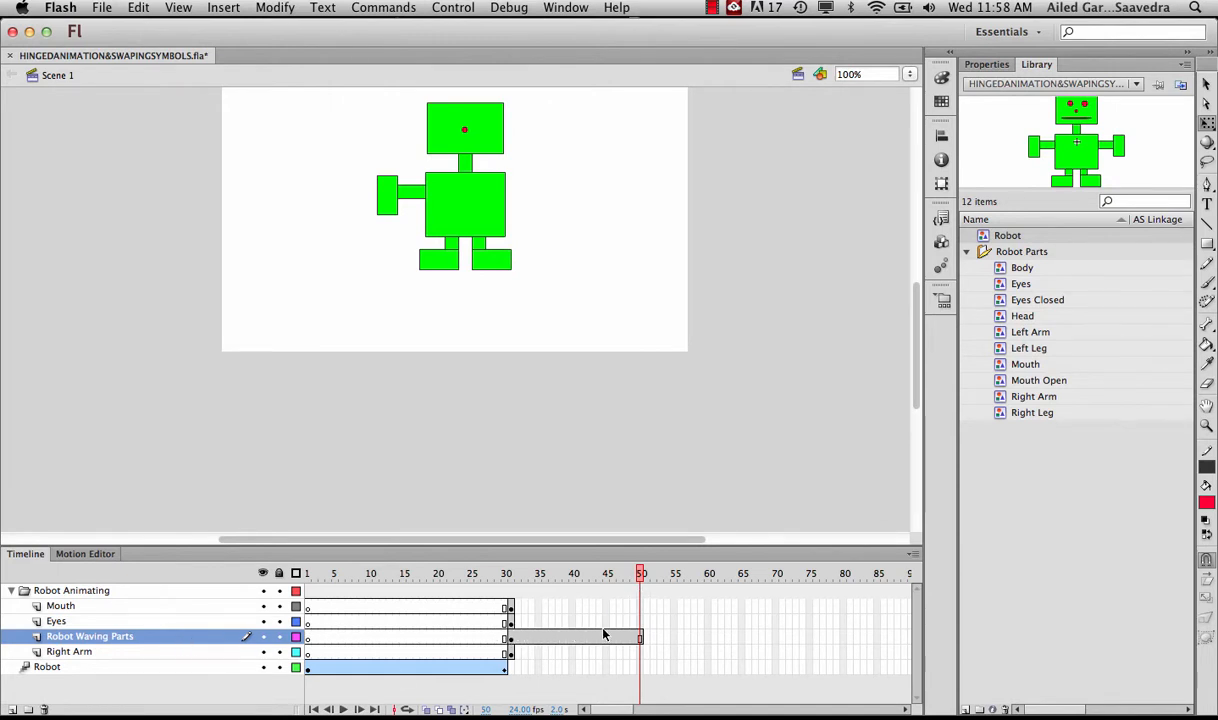
Move the right arm's transformation point to its shoulder end at frame 31, then test a rotation and undo it
left_click(511, 654)
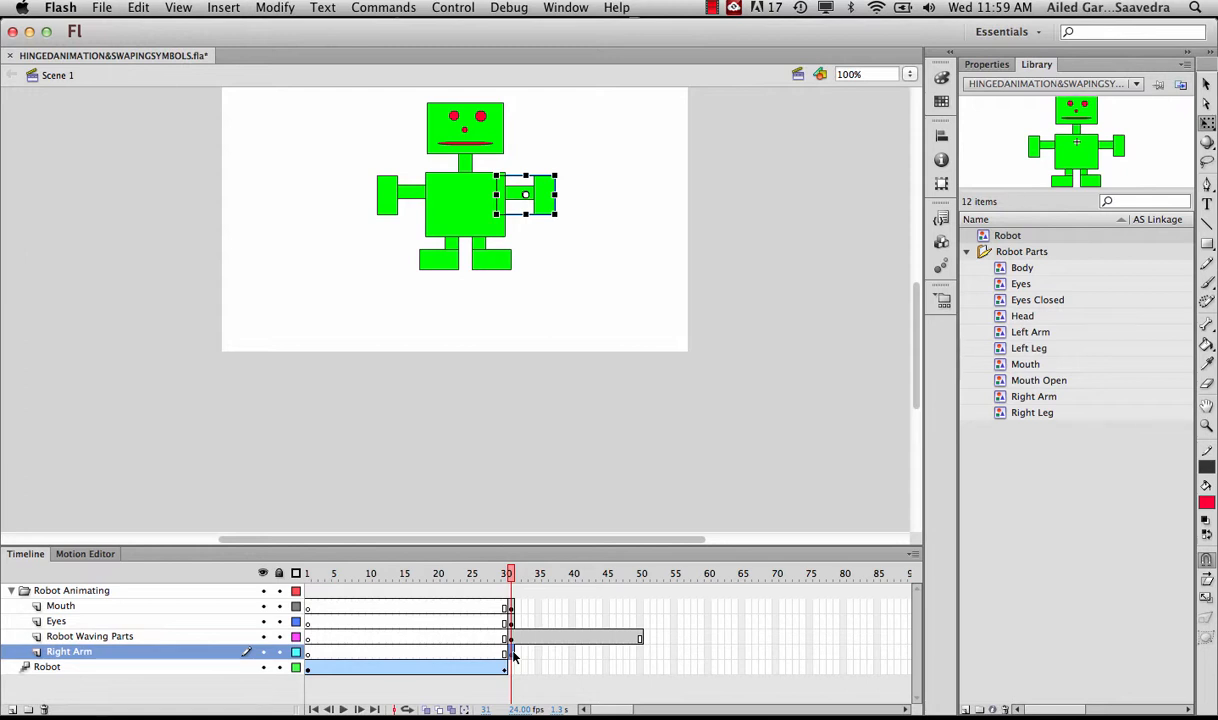
left_click(1206, 122)
left_click_drag(526, 196, 496, 194)
left_click_drag(563, 174, 530, 160)
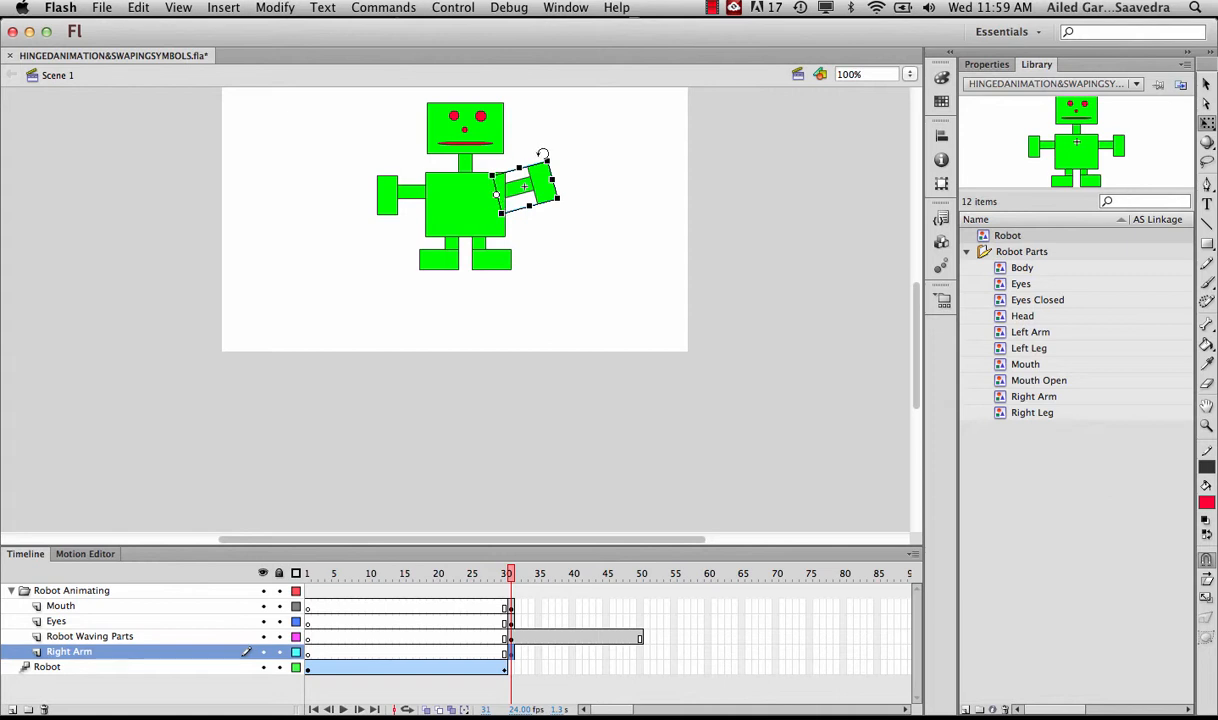
key("super+z")
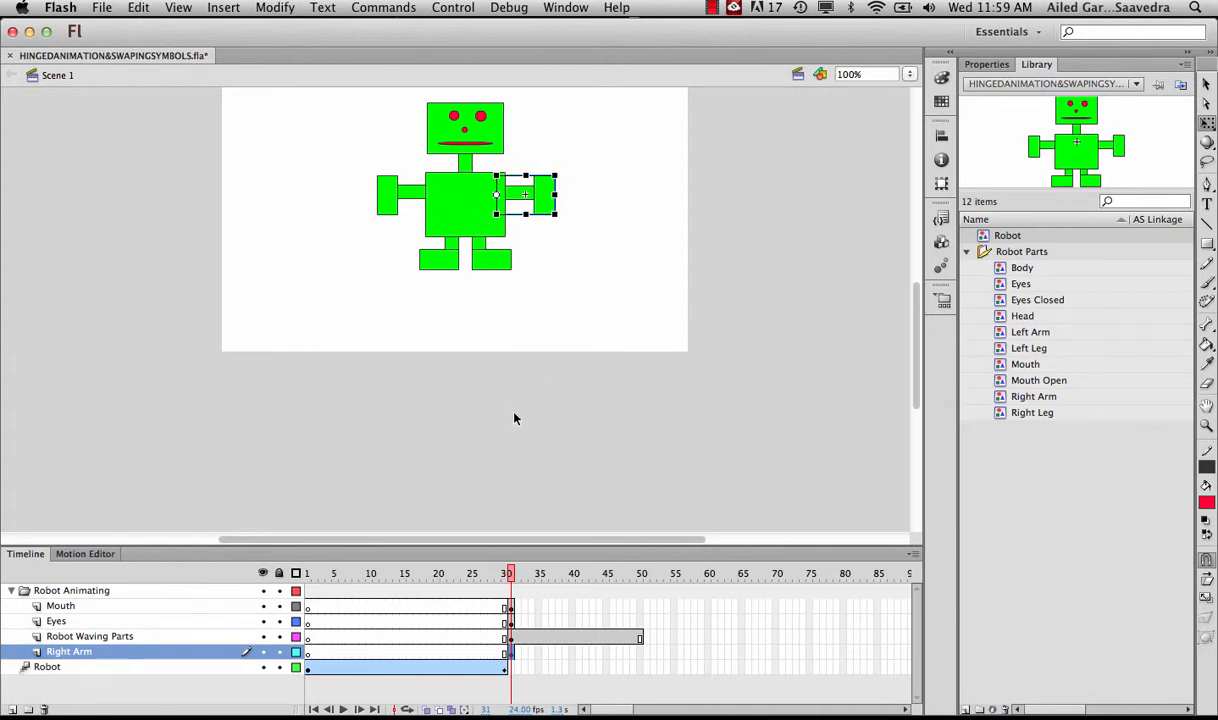
Extend the Right Arm layer to frame 50 and create a motion tween on its span from frame 31
left_click(639, 653)
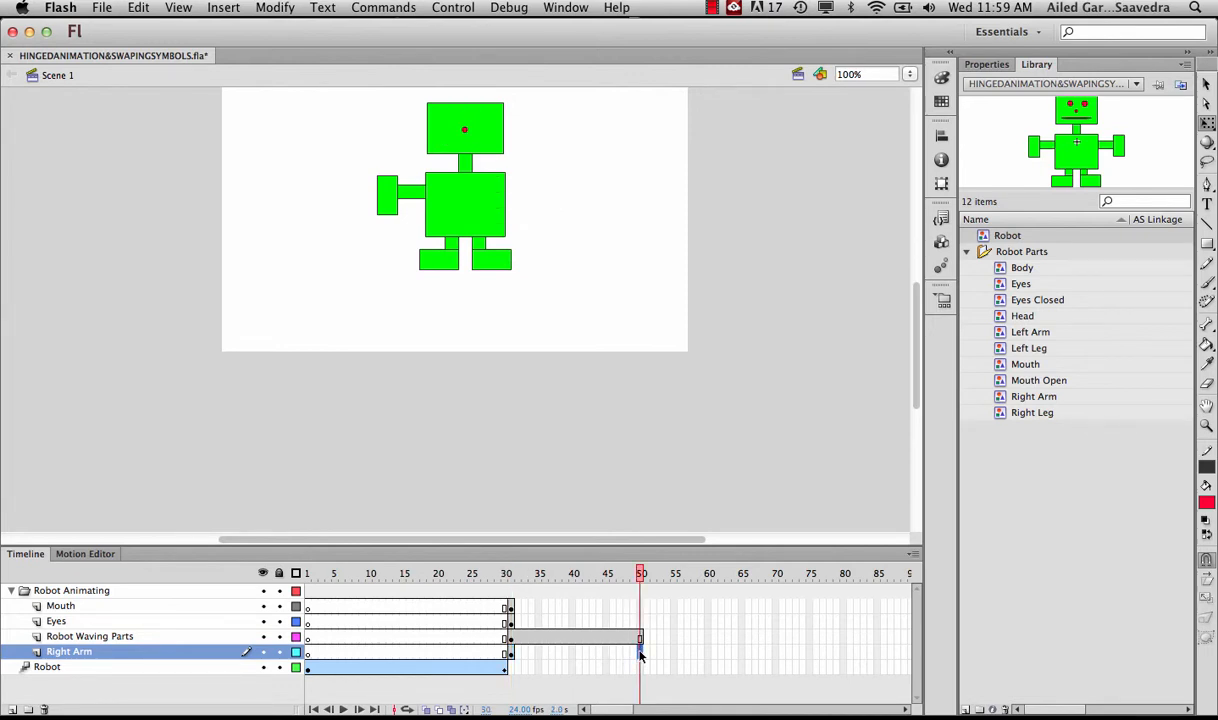
right_click(641, 655)
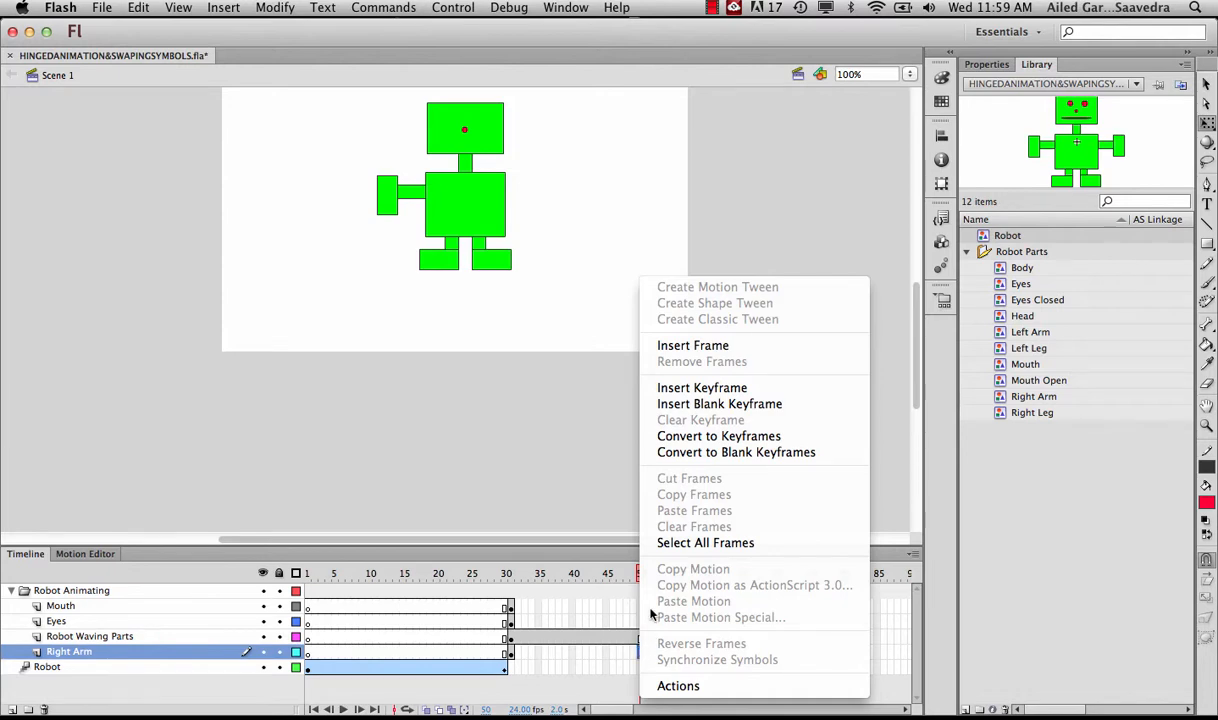
left_click(729, 345)
right_click(575, 655)
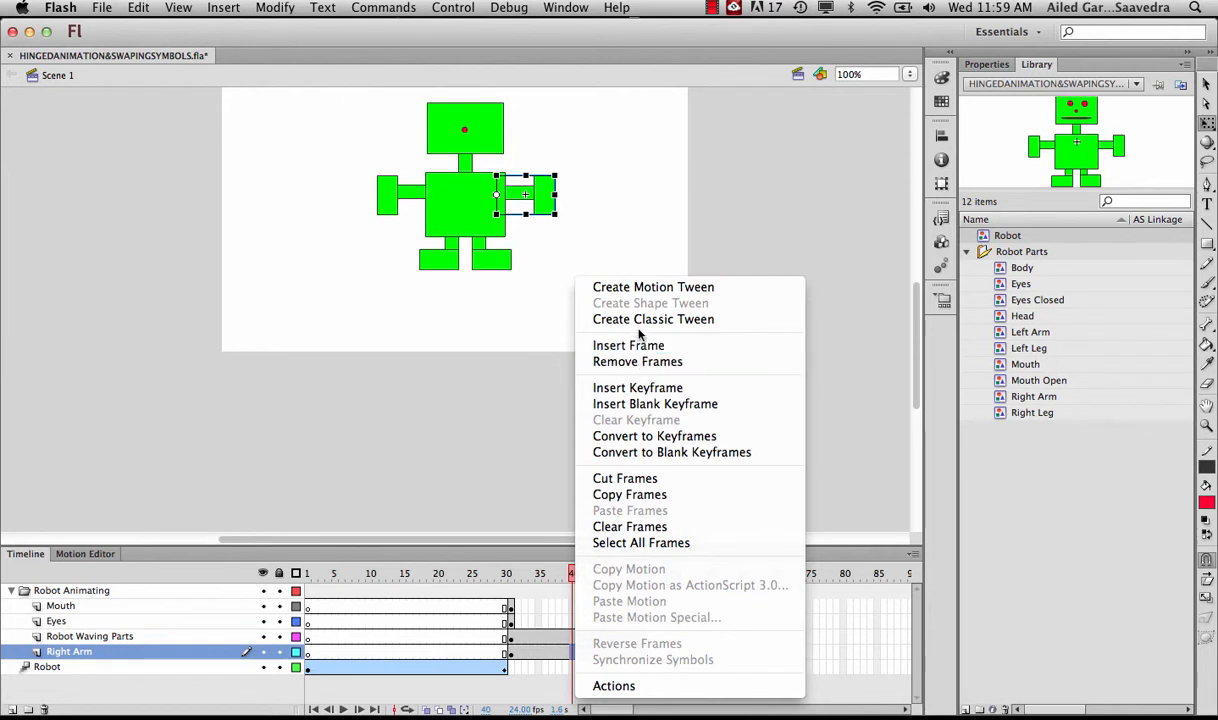
left_click(641, 290)
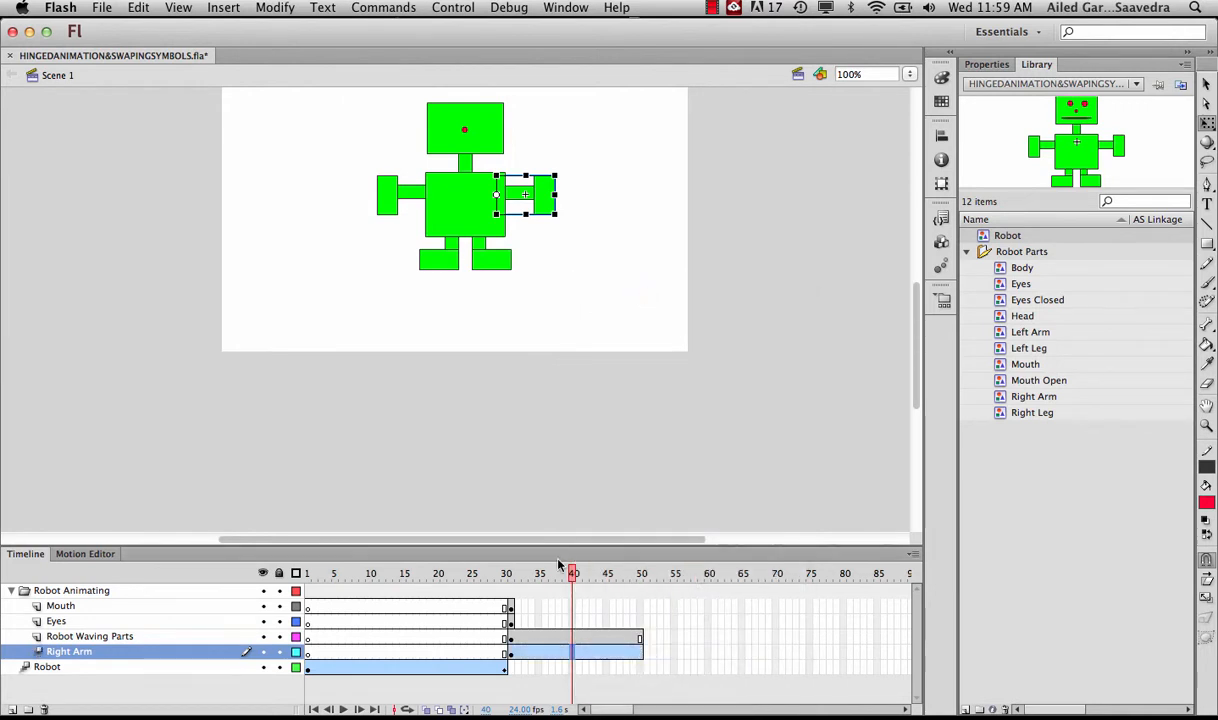
Rotate the right arm upward about the shoulder at frame 50 and scrub through the tween
left_click(640, 651)
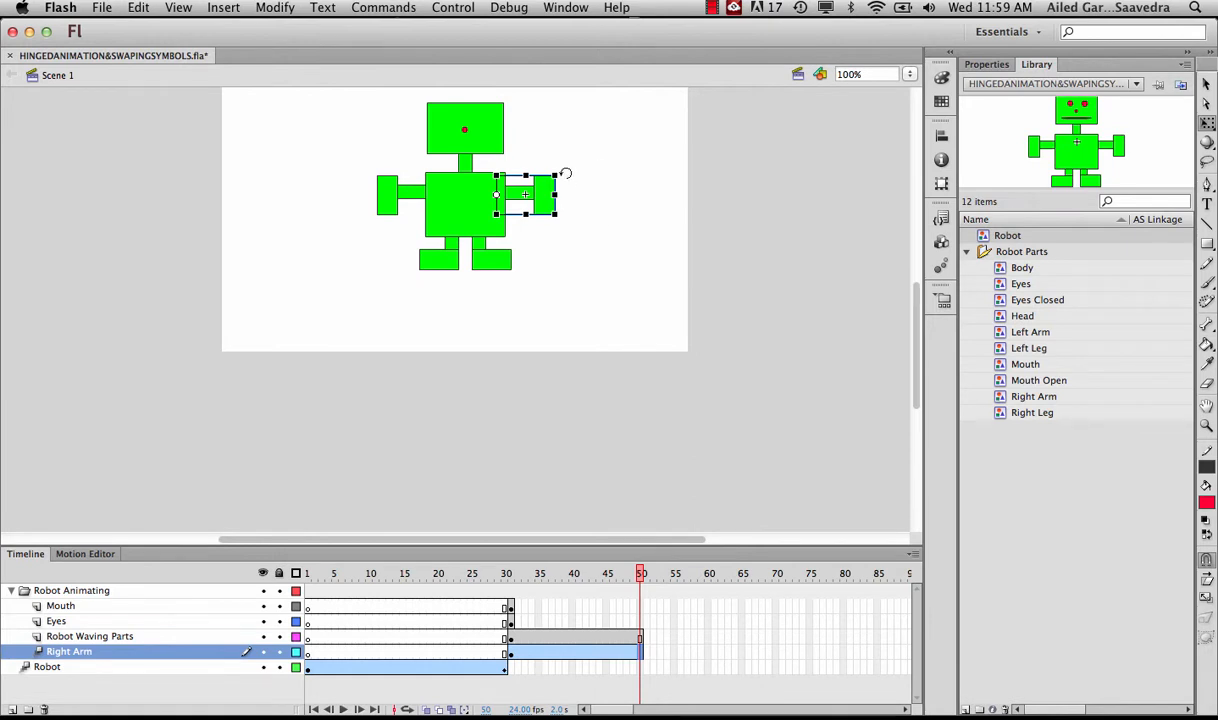
left_click_drag(565, 173, 545, 145)
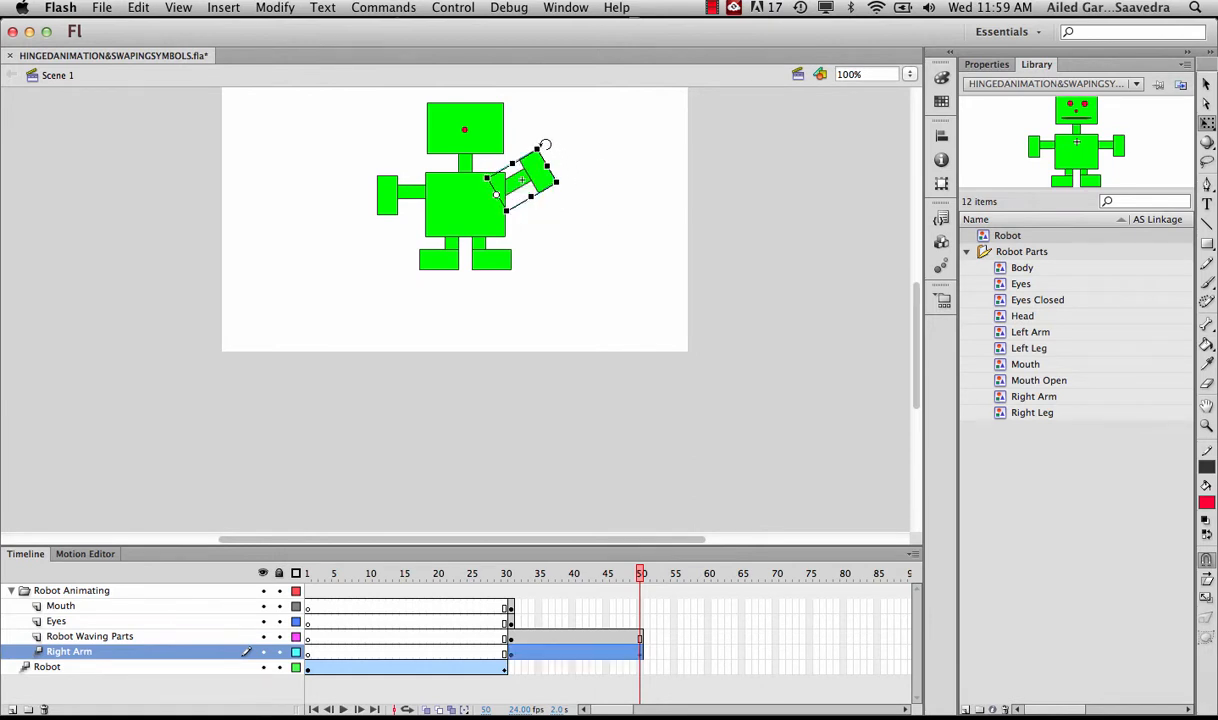
left_click_drag(500, 573, 619, 590)
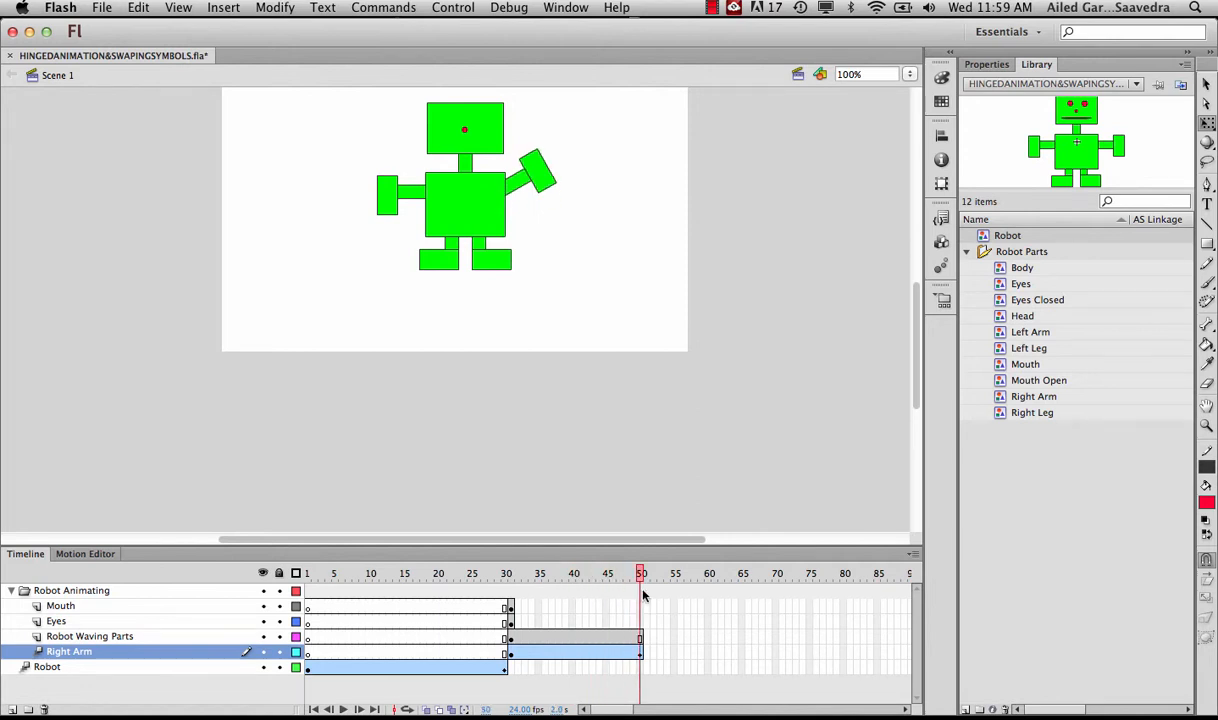
Adjust the right arm's raised rotation at frame 40 to add a property keyframe there
left_click(573, 574)
left_click(574, 652)
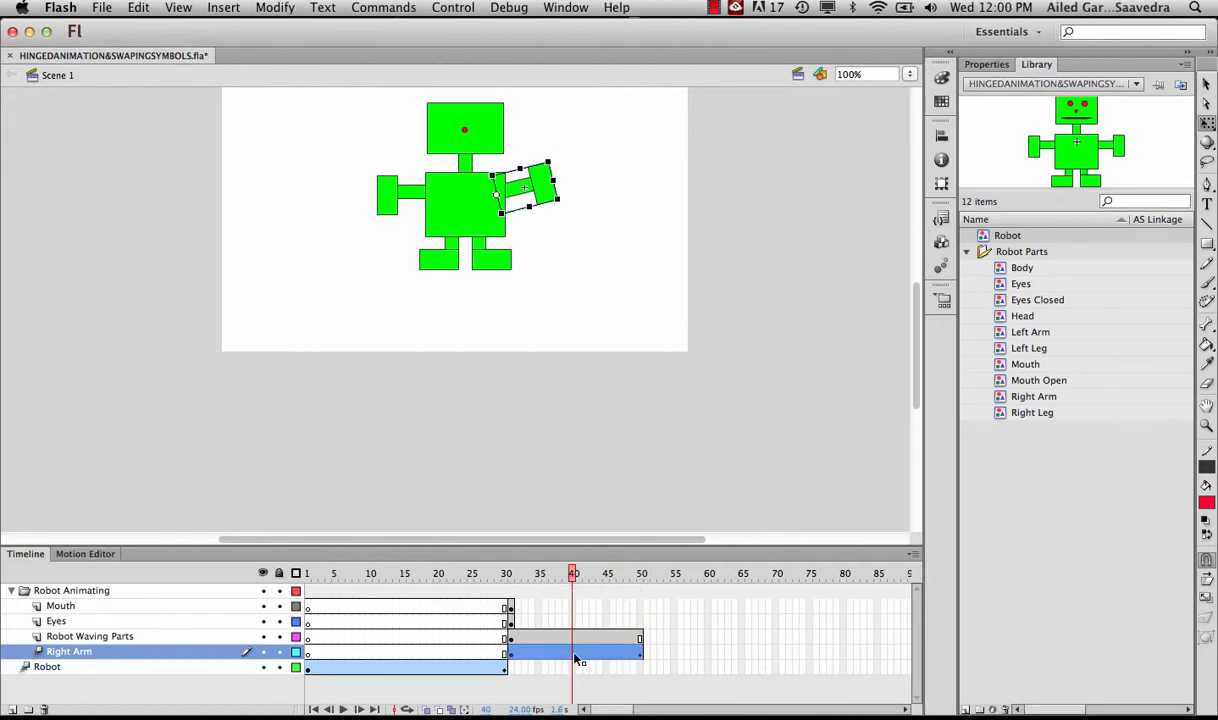
mouse_move(555, 156)
left_mouse_down()
mouse_move(540, 140)
mouse_move(548, 161)
left_mouse_up()
Rotate the right arm down below horizontal at frame 50 and return the playhead to frame 31
left_click(641, 573)
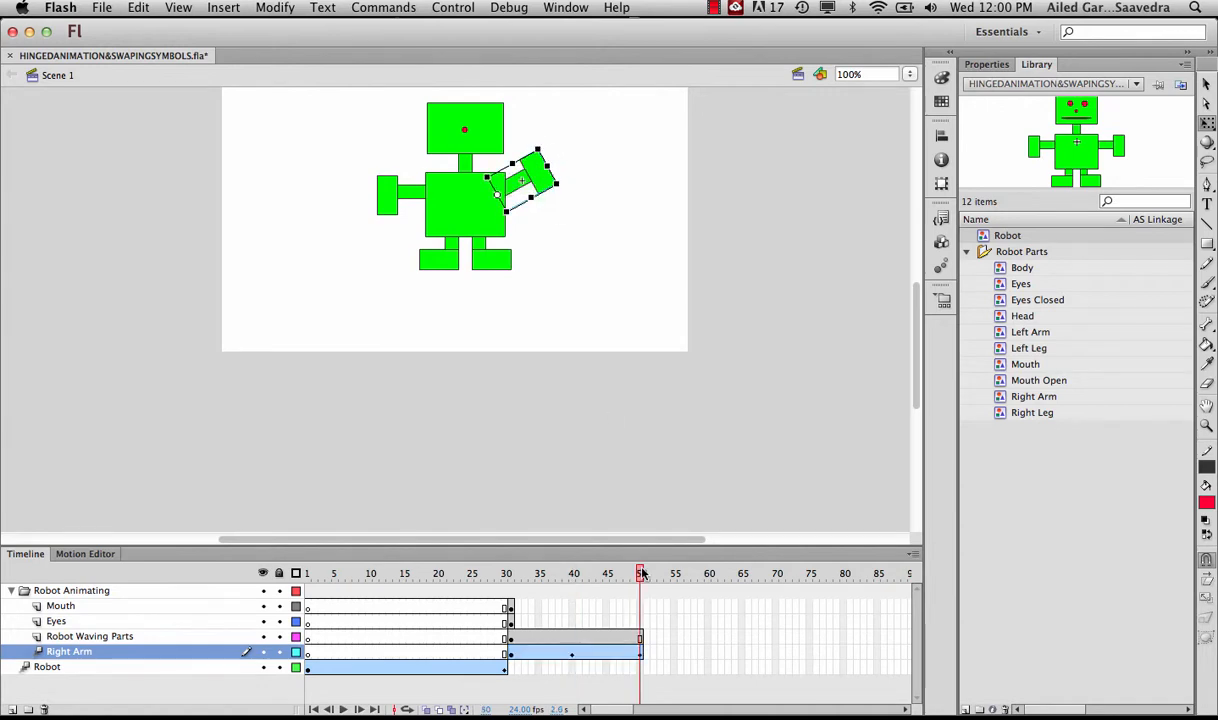
left_click_drag(558, 183, 572, 246)
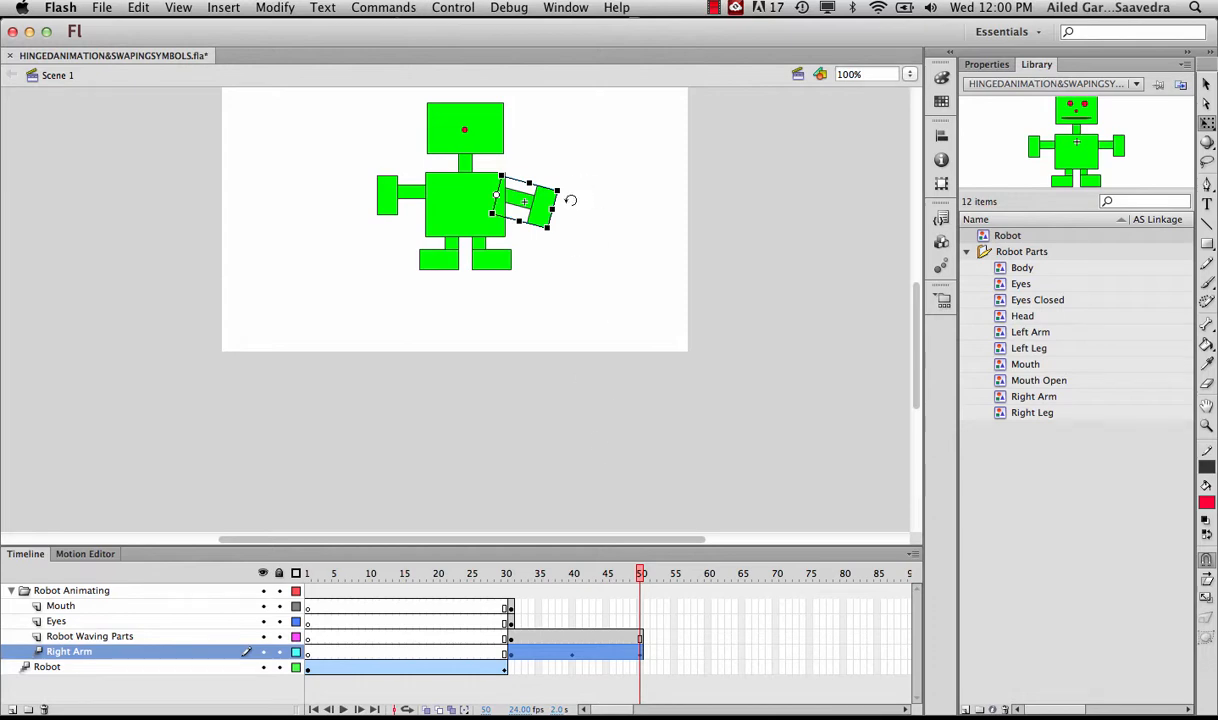
mouse_move(641, 572)
left_mouse_down()
mouse_move(294, 558)
mouse_move(640, 566)
left_mouse_up()
left_click(510, 573)
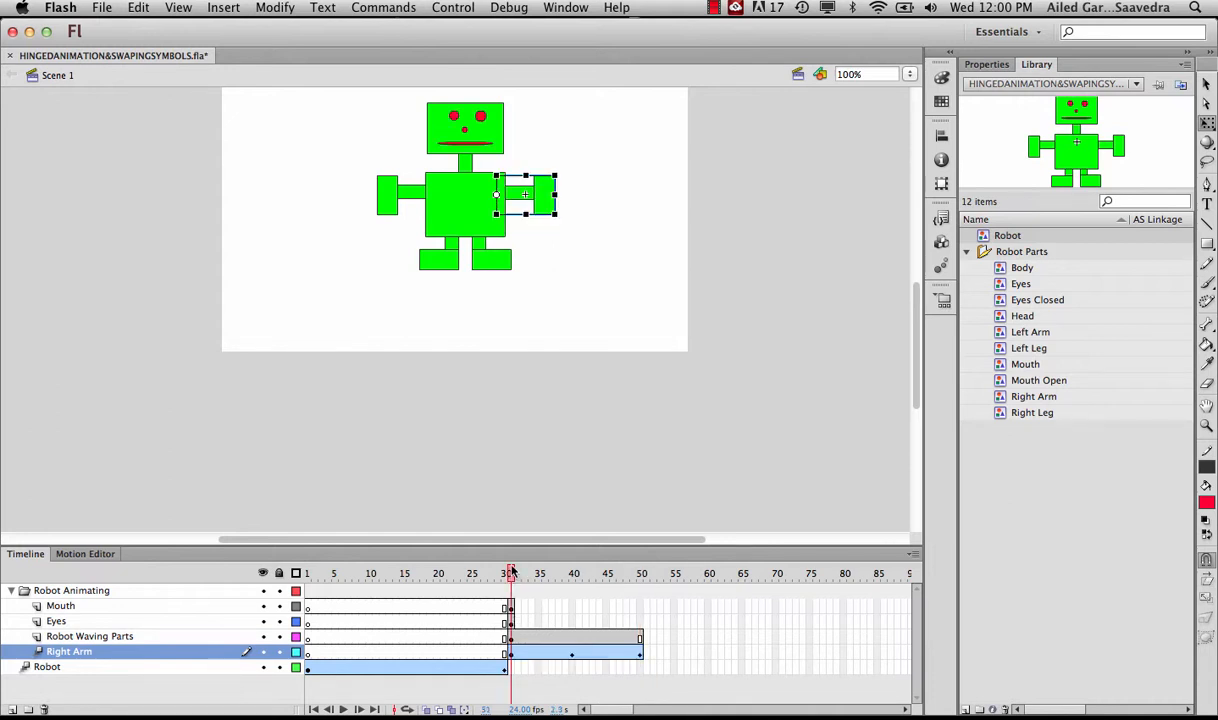
Insert a keyframe at frame 37 on the Eyes layer and scrub between frames 31 and 37
left_click(541, 621)
left_click(560, 621)
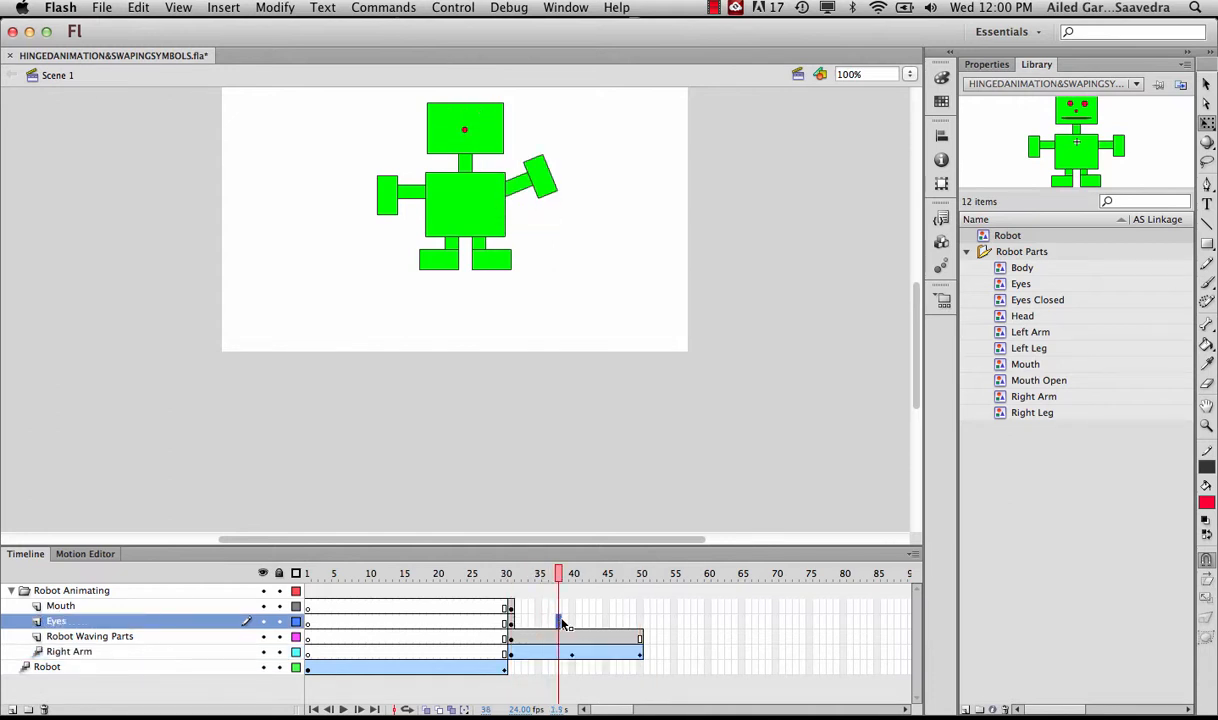
left_click(552, 621)
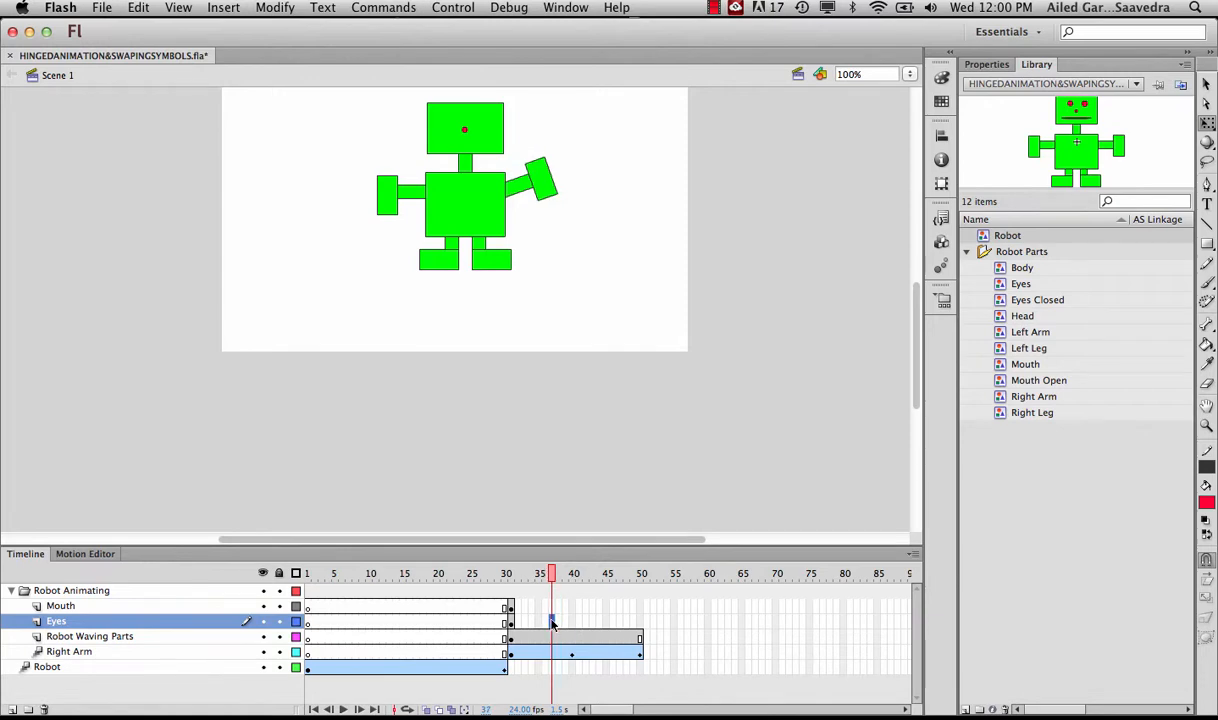
right_click(552, 621)
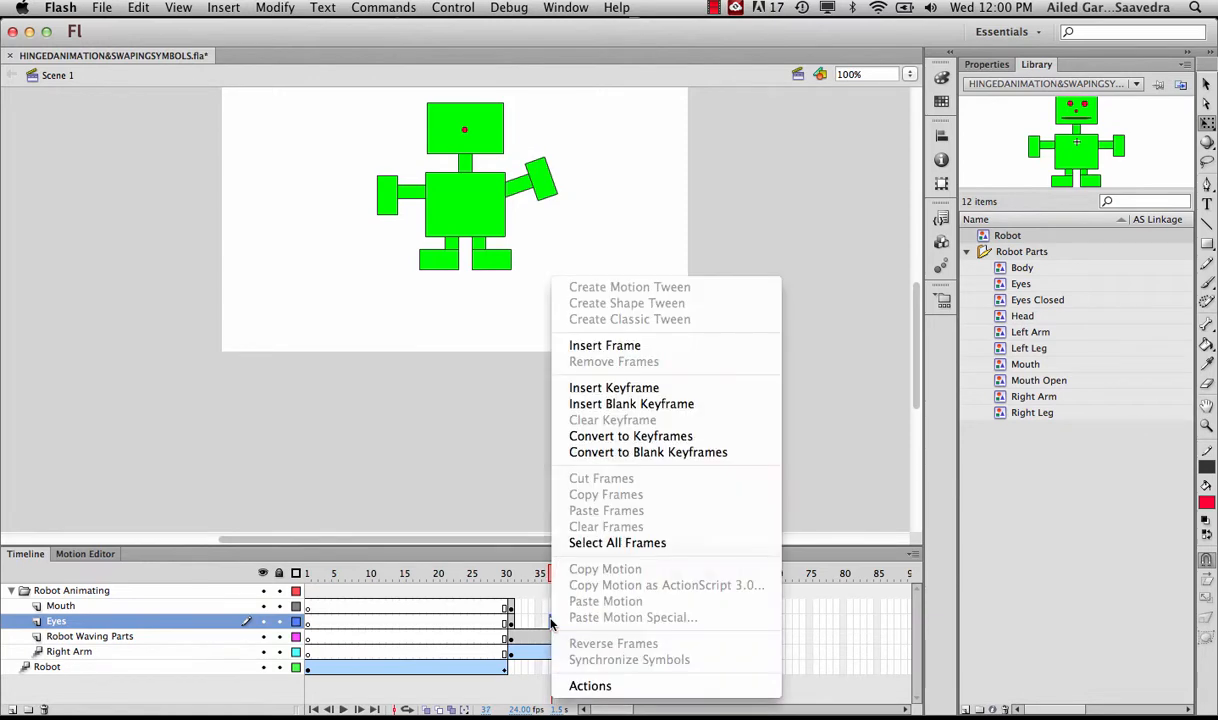
left_click(590, 372)
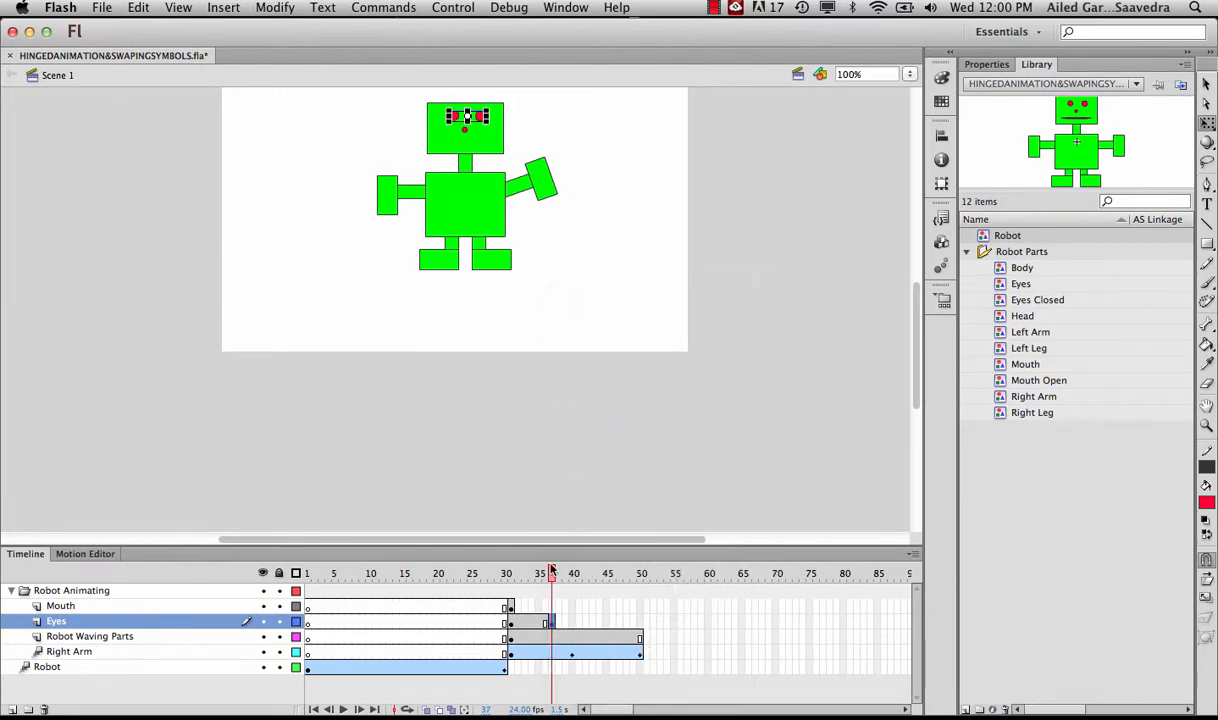
left_click_drag(550, 573, 512, 578)
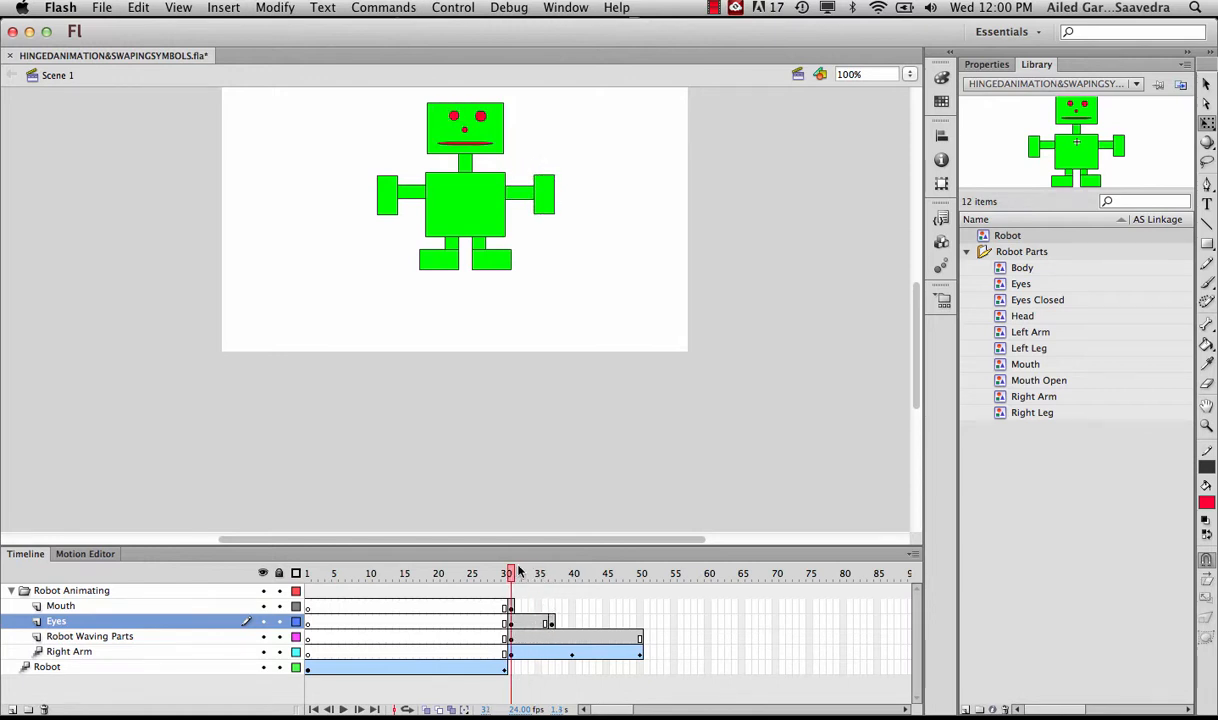
left_click_drag(519, 571, 543, 573)
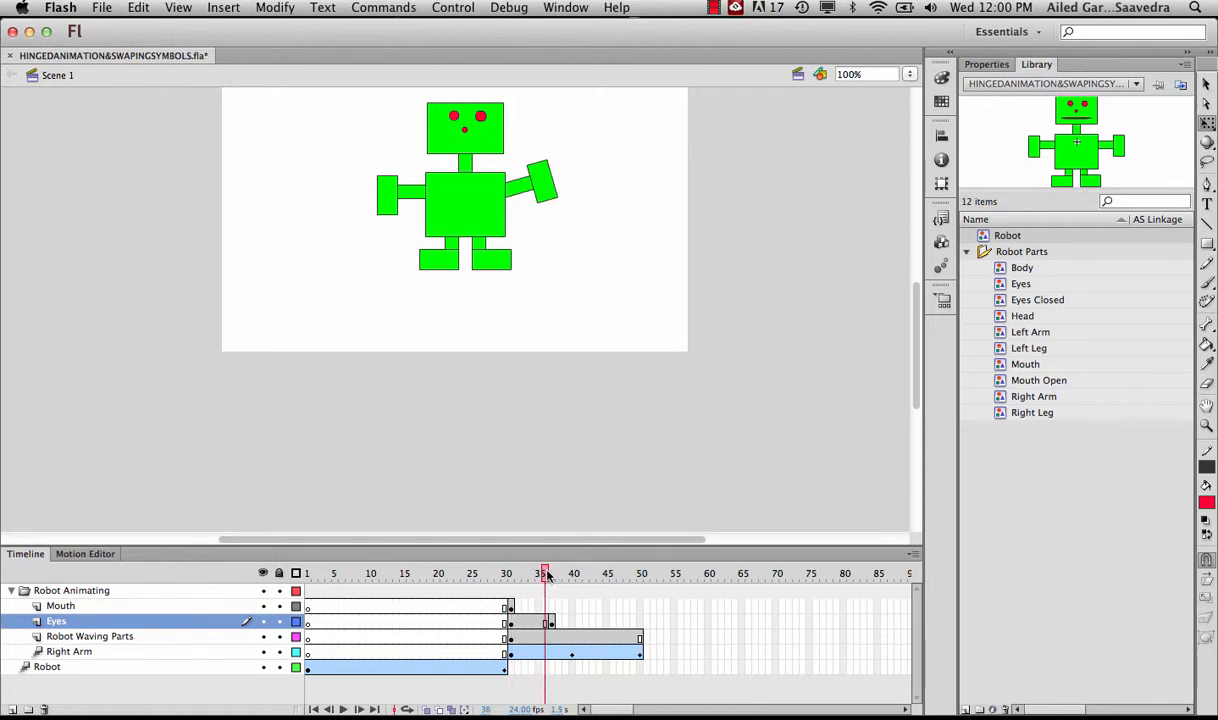
Swap the eyes instance at frame 37 for the Eyes Closed symbol and deselect it to check the face
left_click(553, 622)
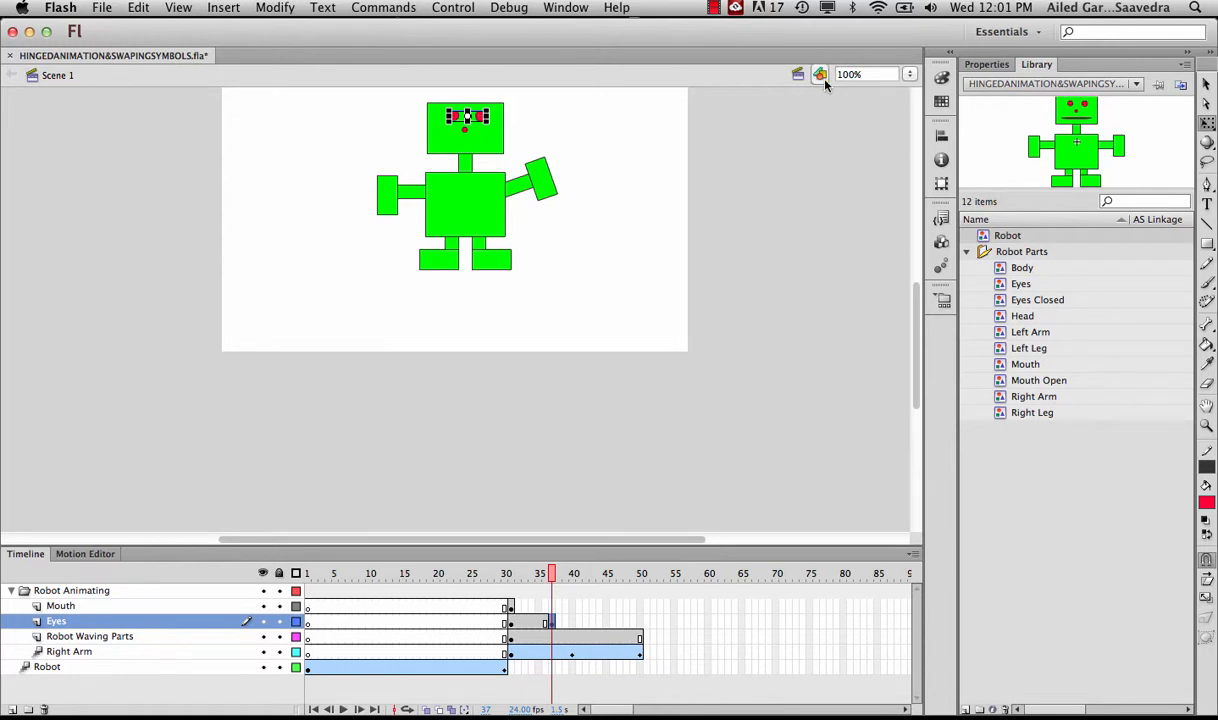
left_click(986, 65)
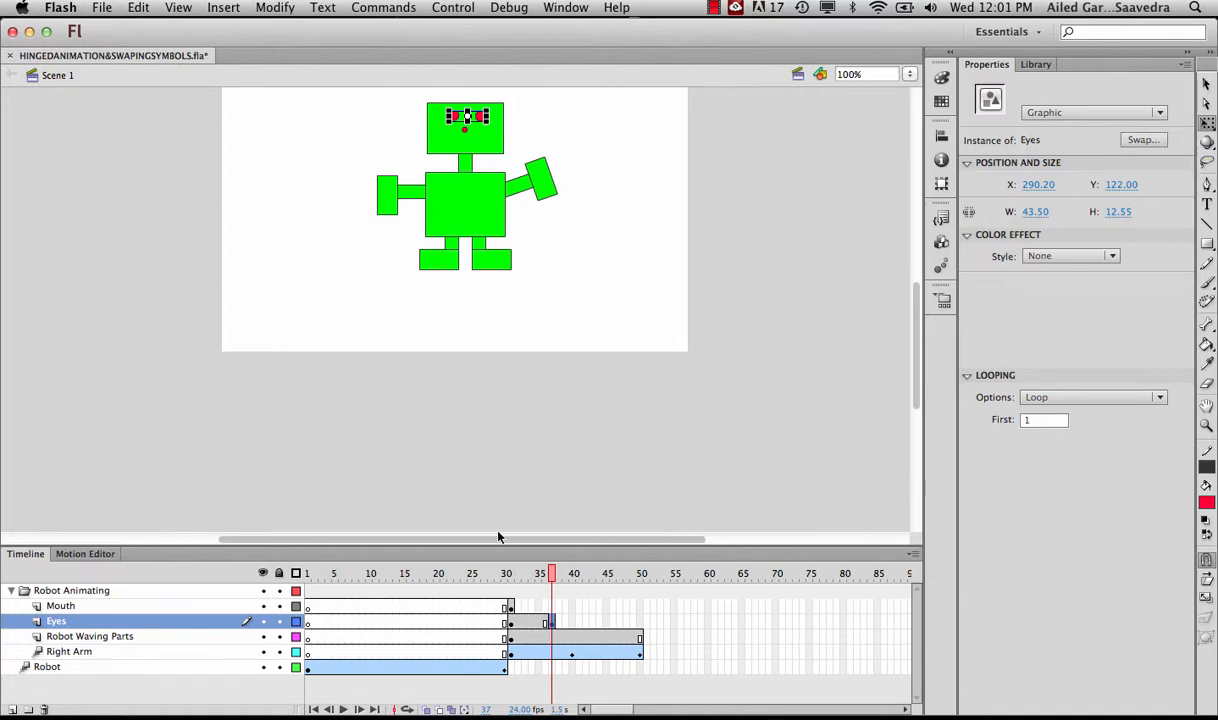
left_click(553, 625)
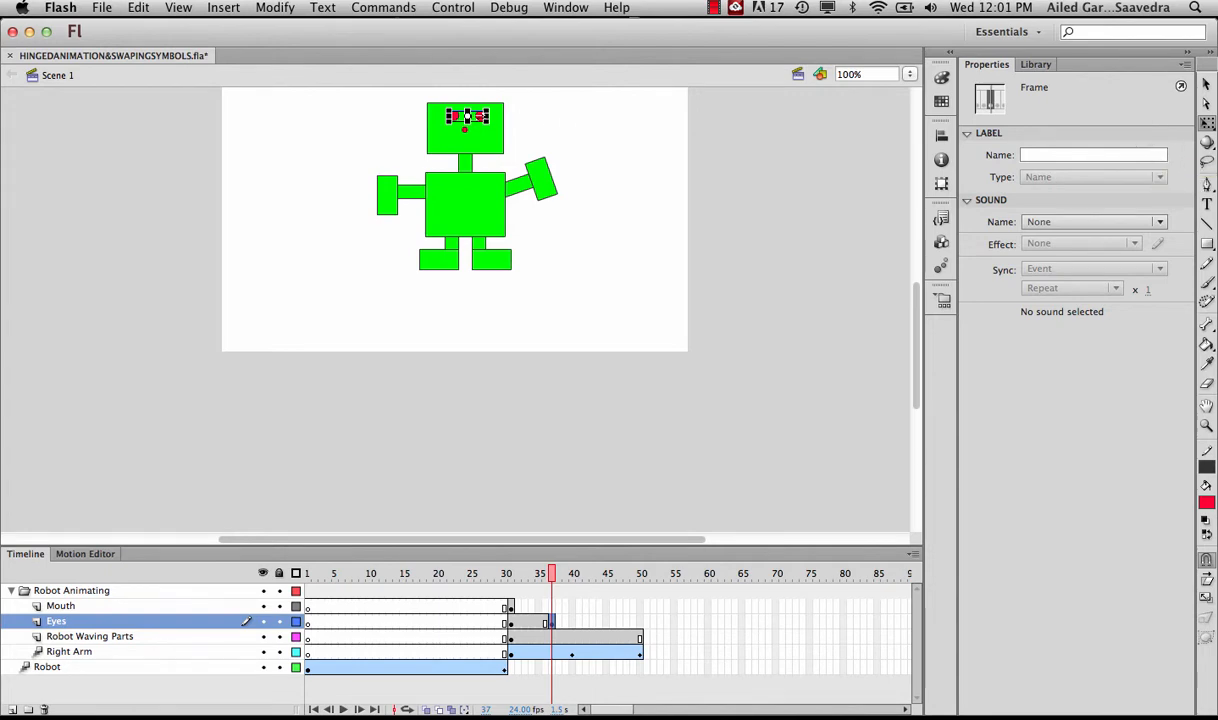
left_click(466, 117)
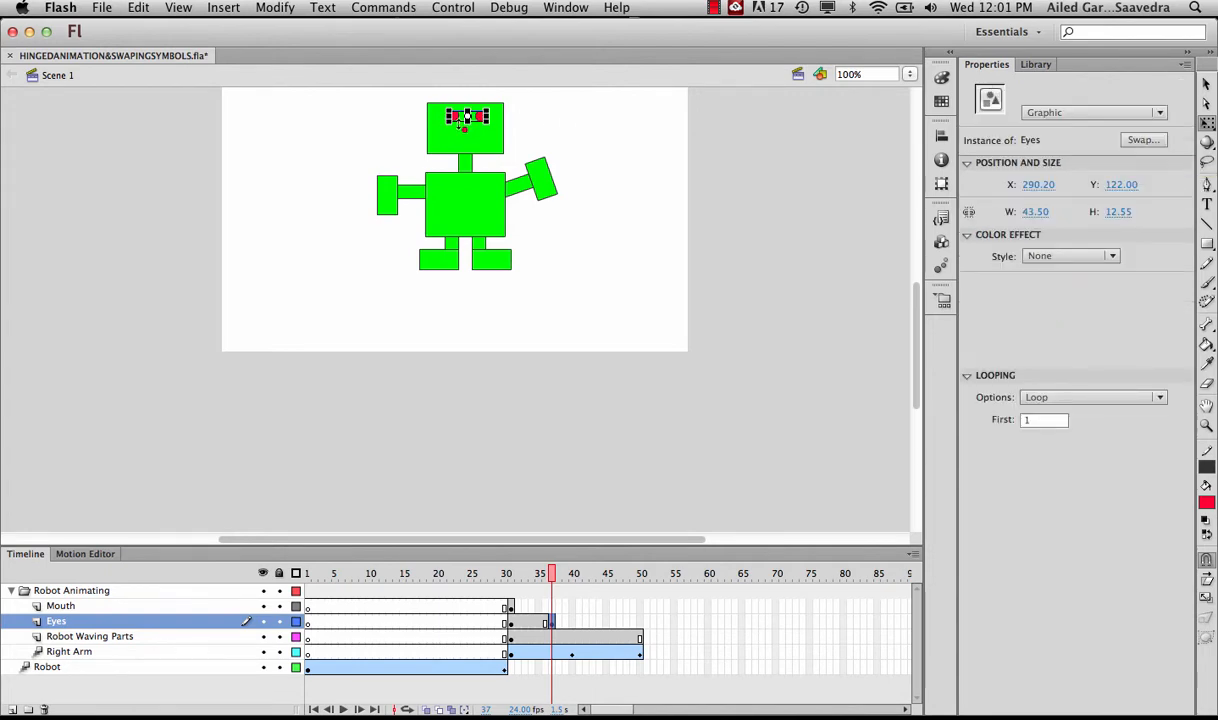
left_click(1144, 141)
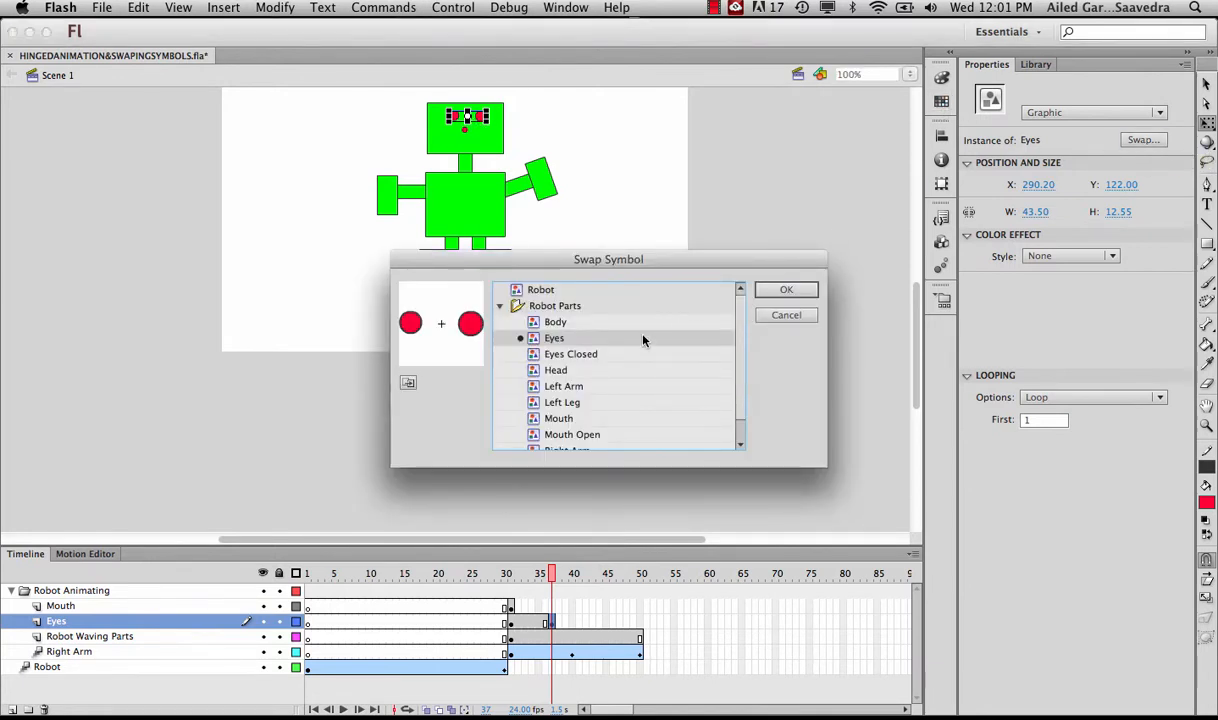
left_click(604, 355)
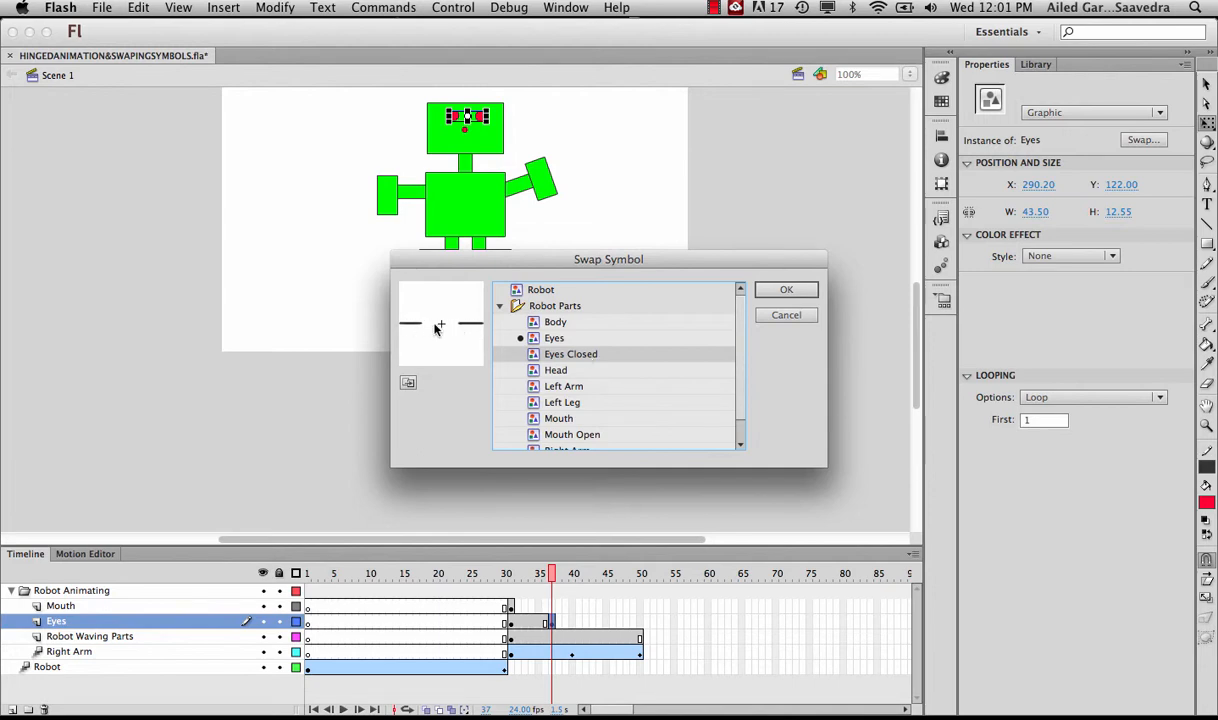
left_click(790, 292)
left_click(787, 291)
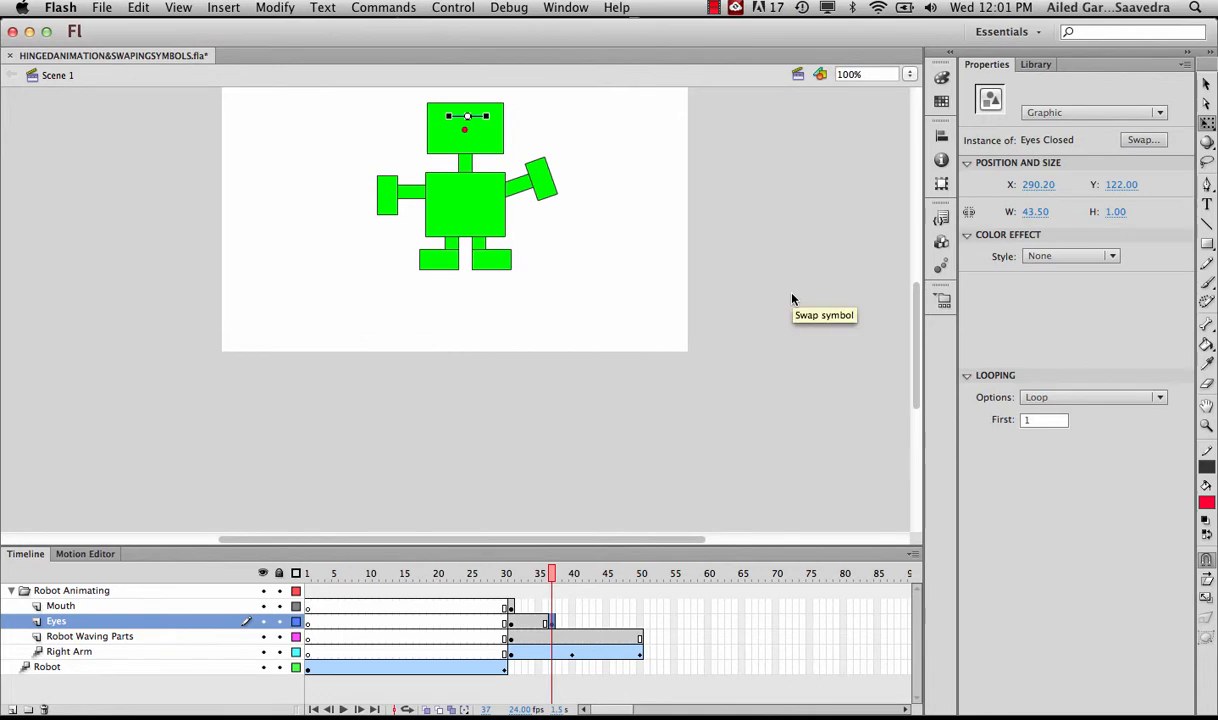
left_click(558, 141)
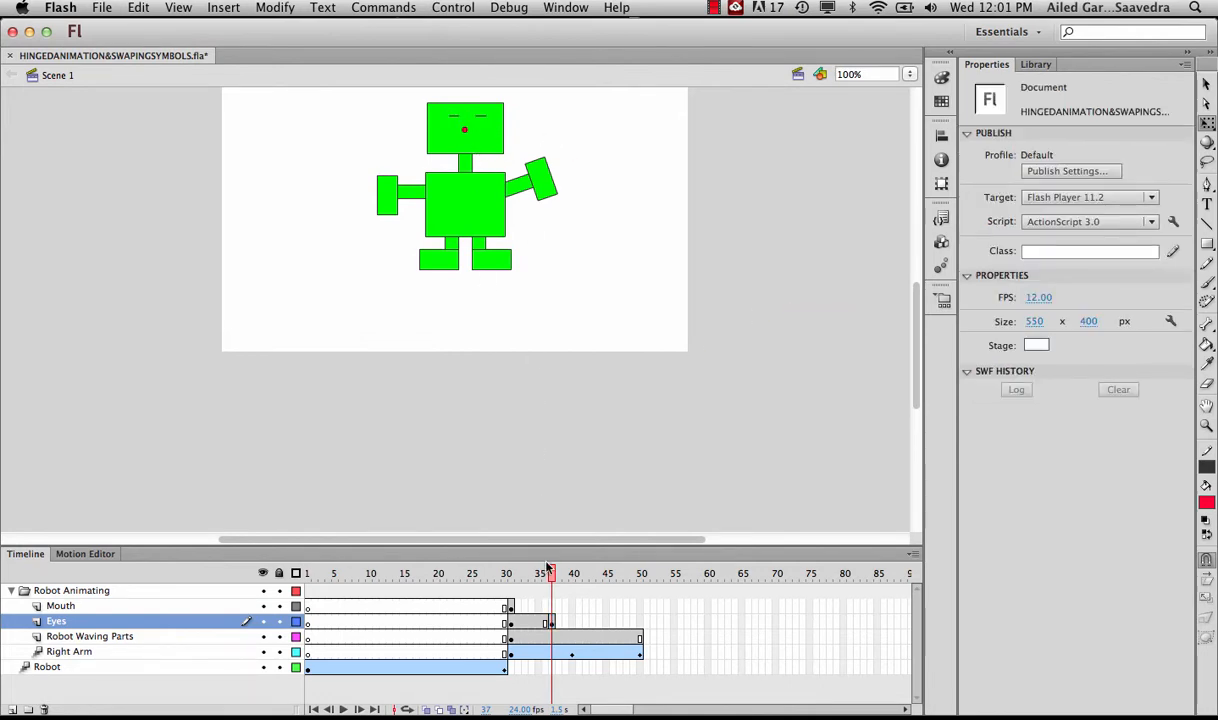
mouse_move(547, 567)
left_mouse_down()
mouse_move(515, 572)
mouse_move(554, 576)
left_mouse_up()
Insert a keyframe at frame 42 on the Eyes layer and swap its instance to the Eyes symbol
left_click(586, 622)
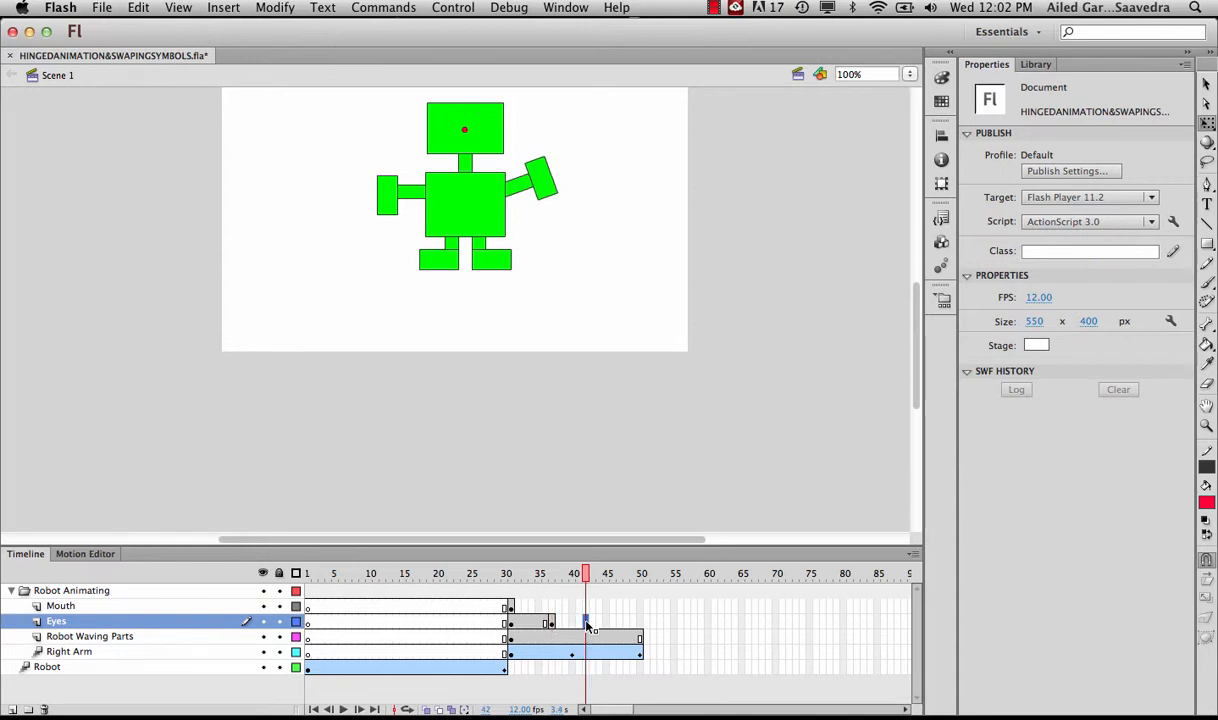
right_click(588, 623)
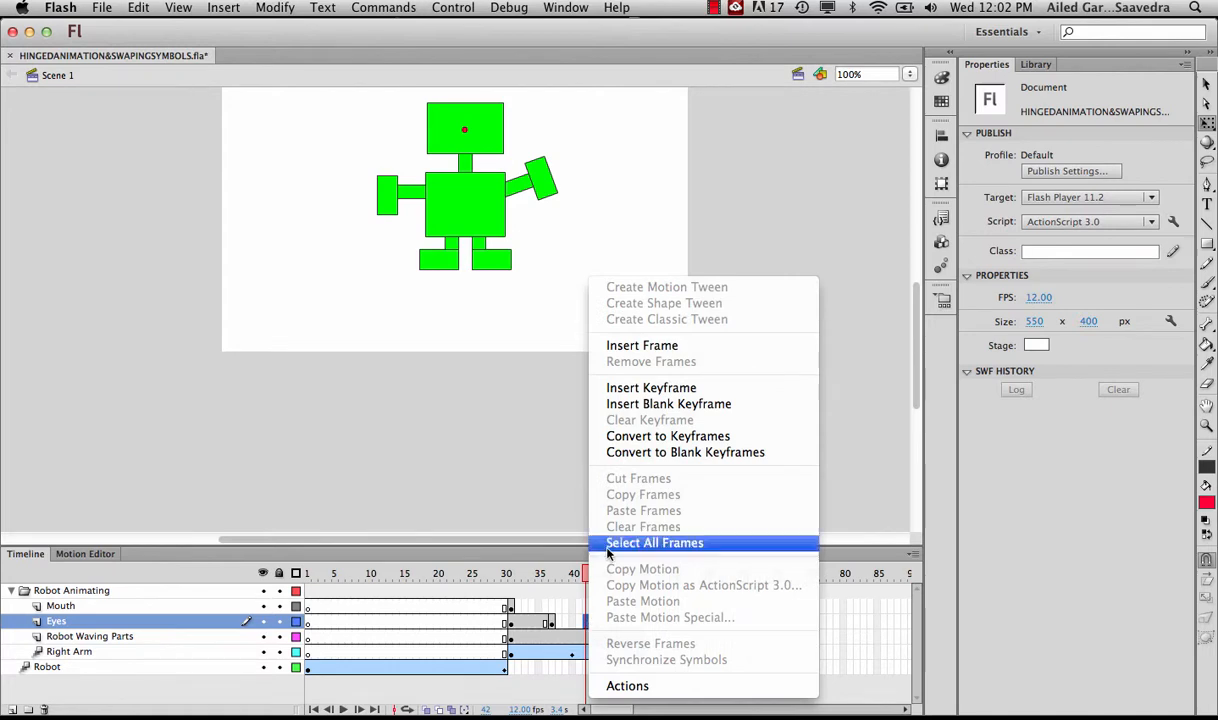
left_click(656, 389)
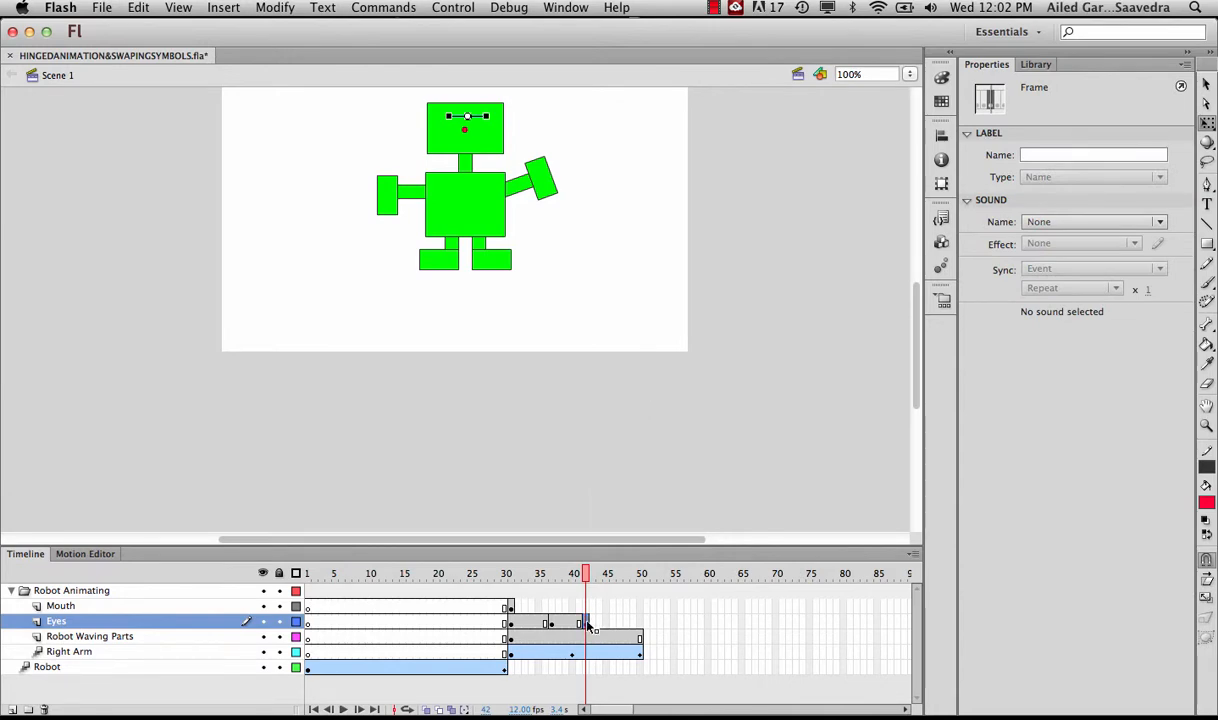
left_click(486, 116)
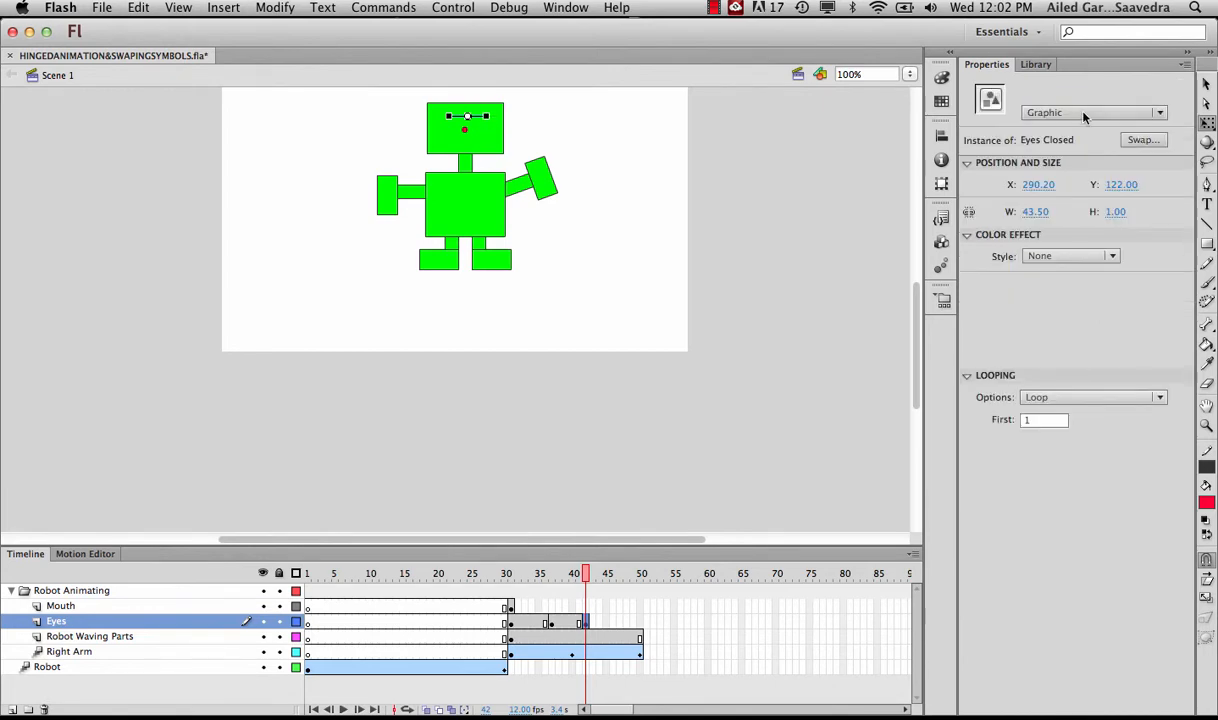
left_click(1142, 139)
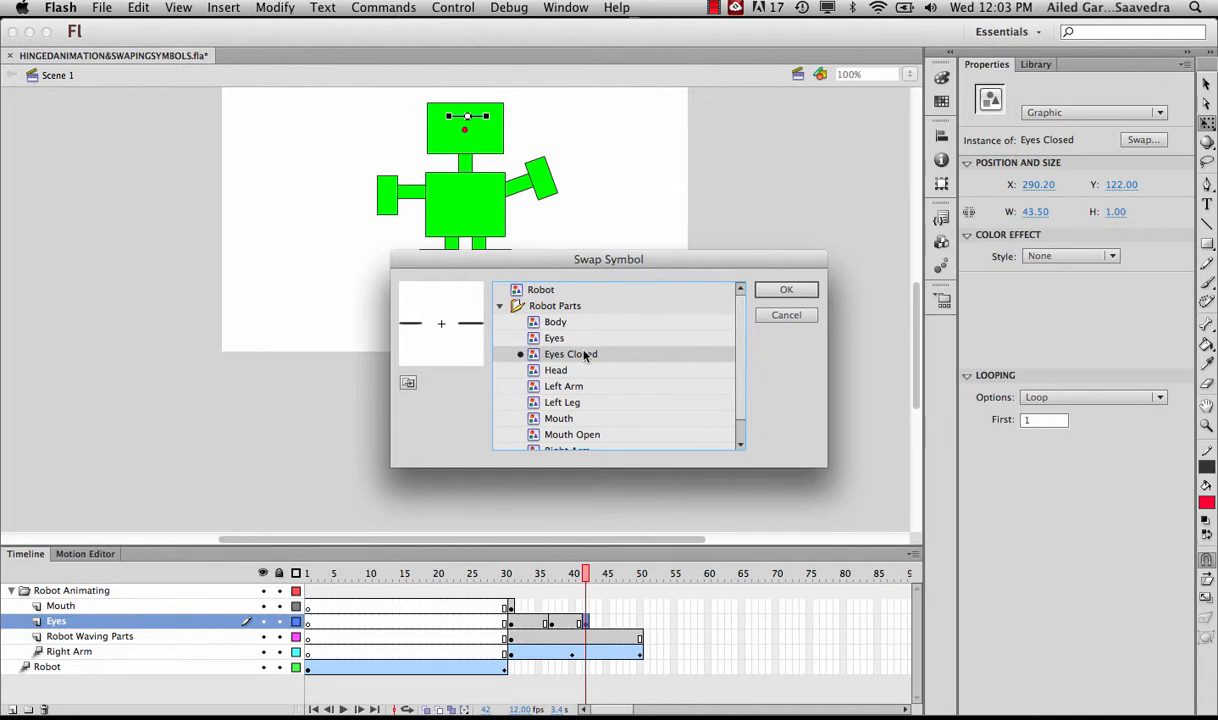
left_click(553, 338)
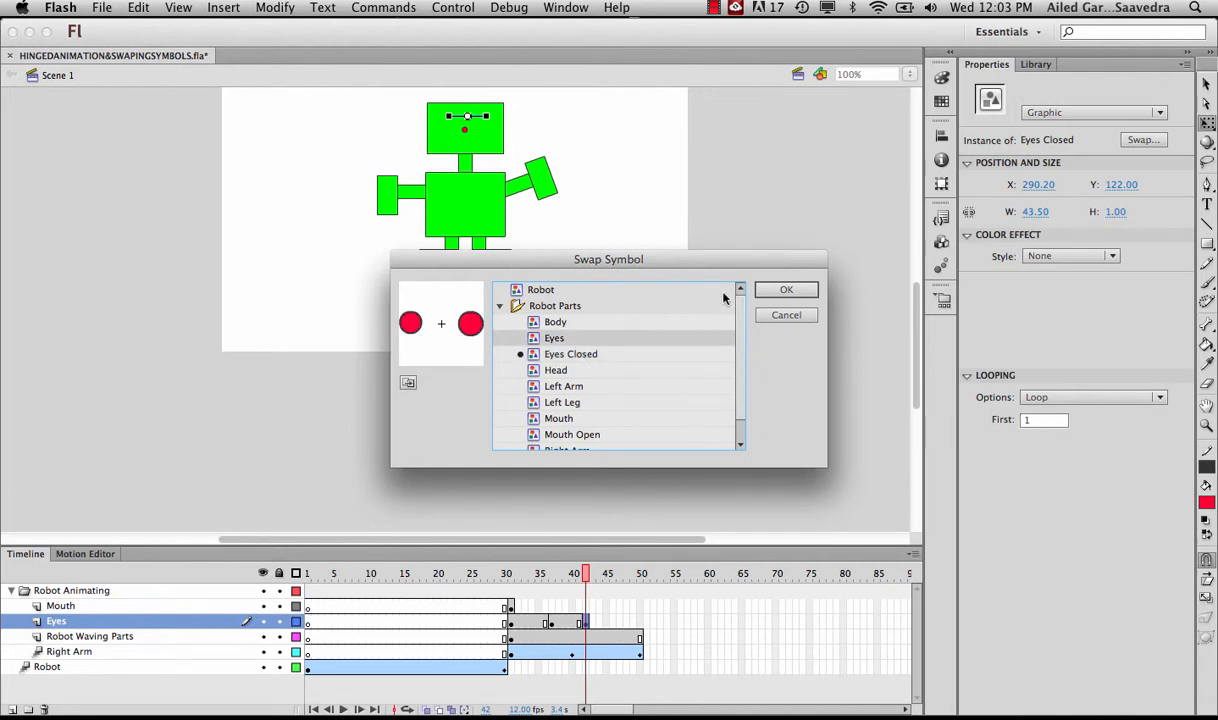
left_click(785, 291)
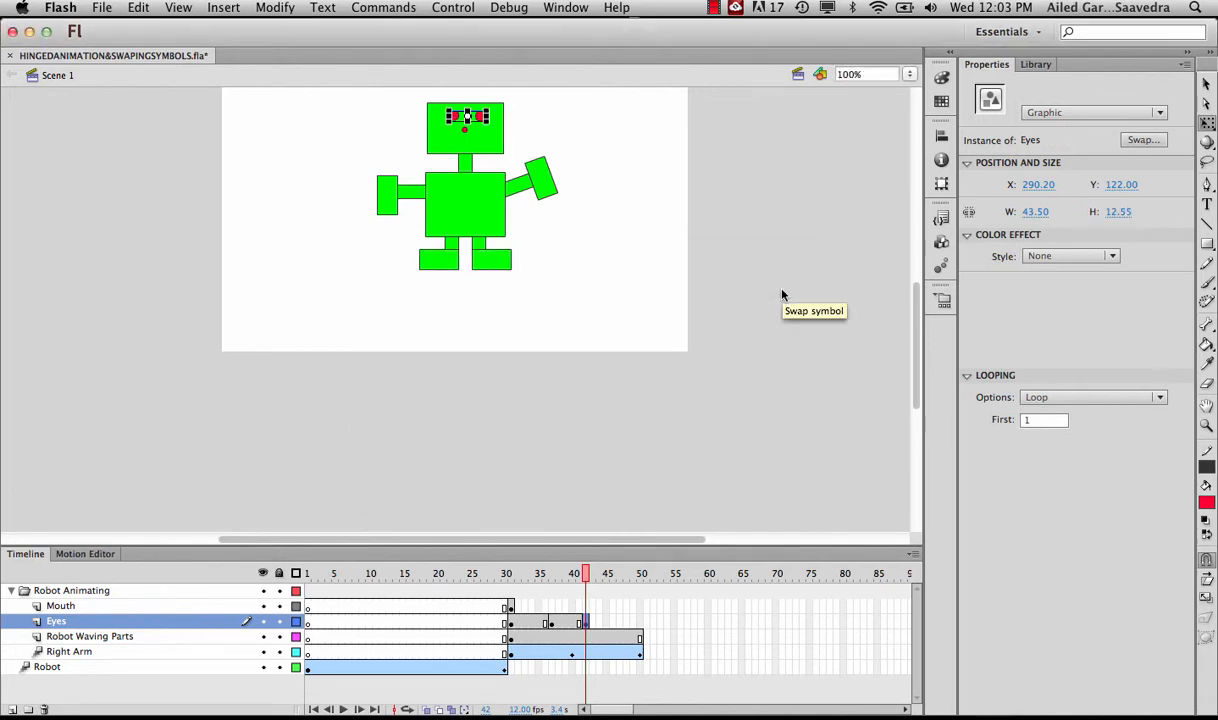
Extend the Eyes layer to frame 50 and scrub between frames 31 and 50 to check the blink
left_click(640, 622)
right_click(640, 622)
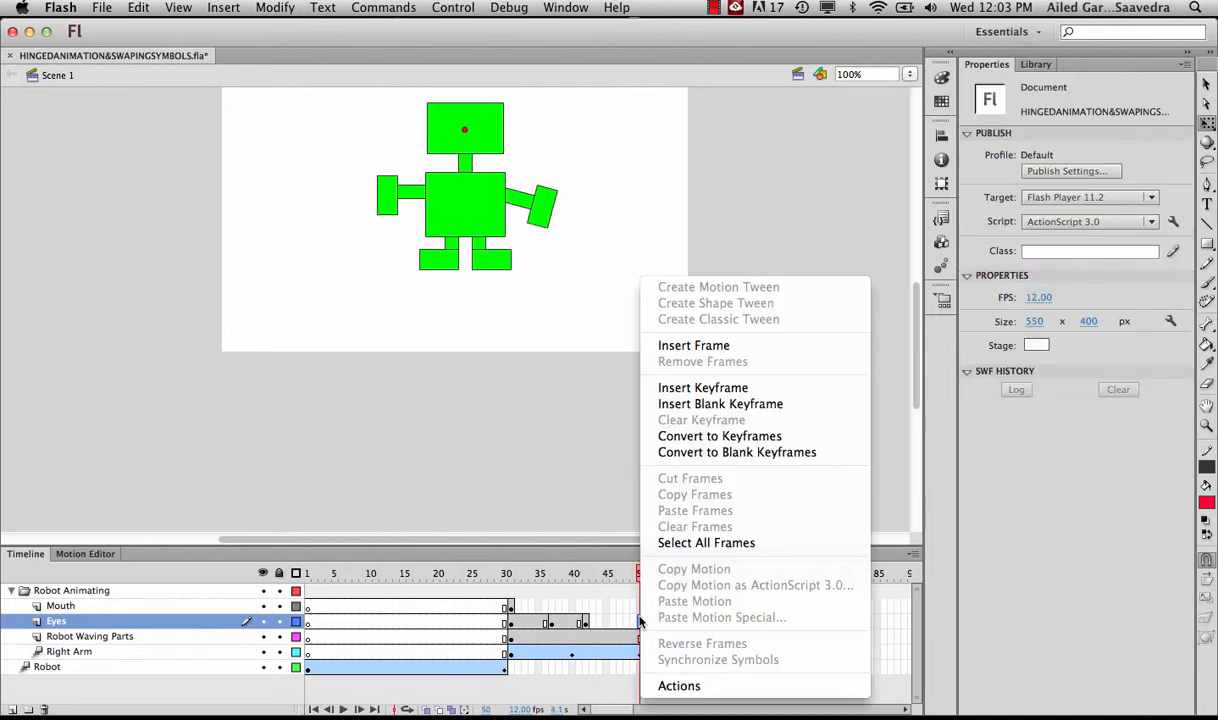
left_click(700, 345)
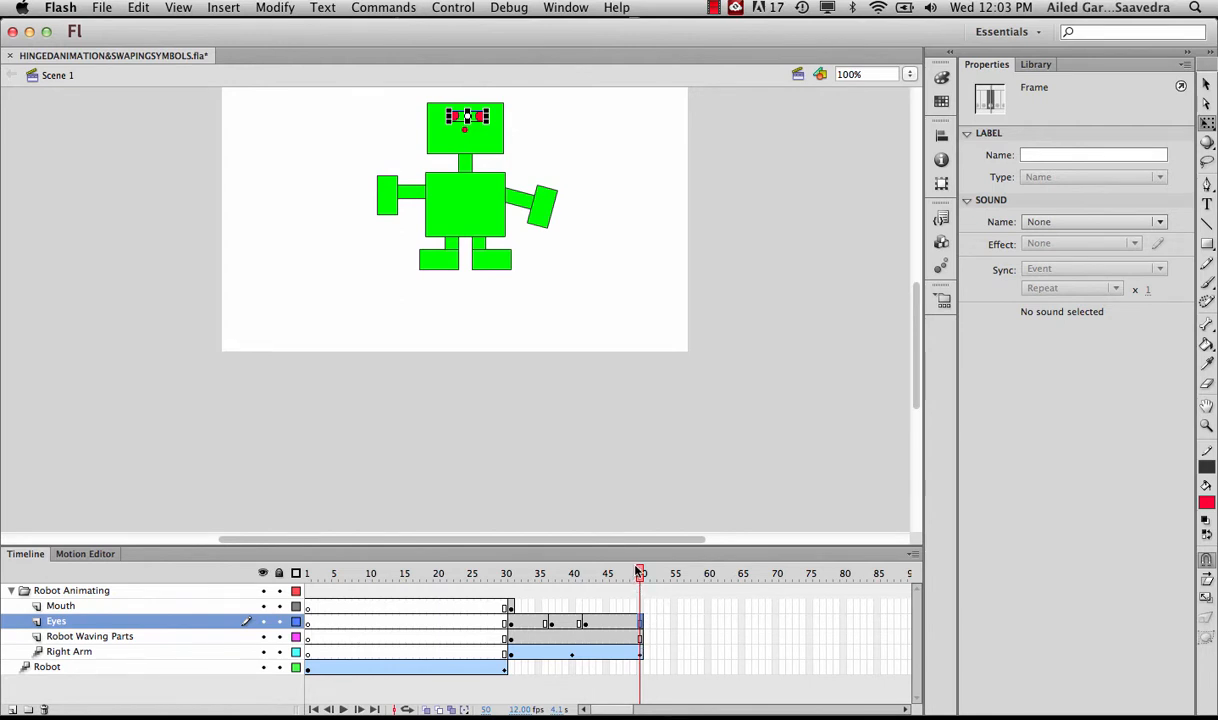
left_click_drag(638, 571, 511, 598)
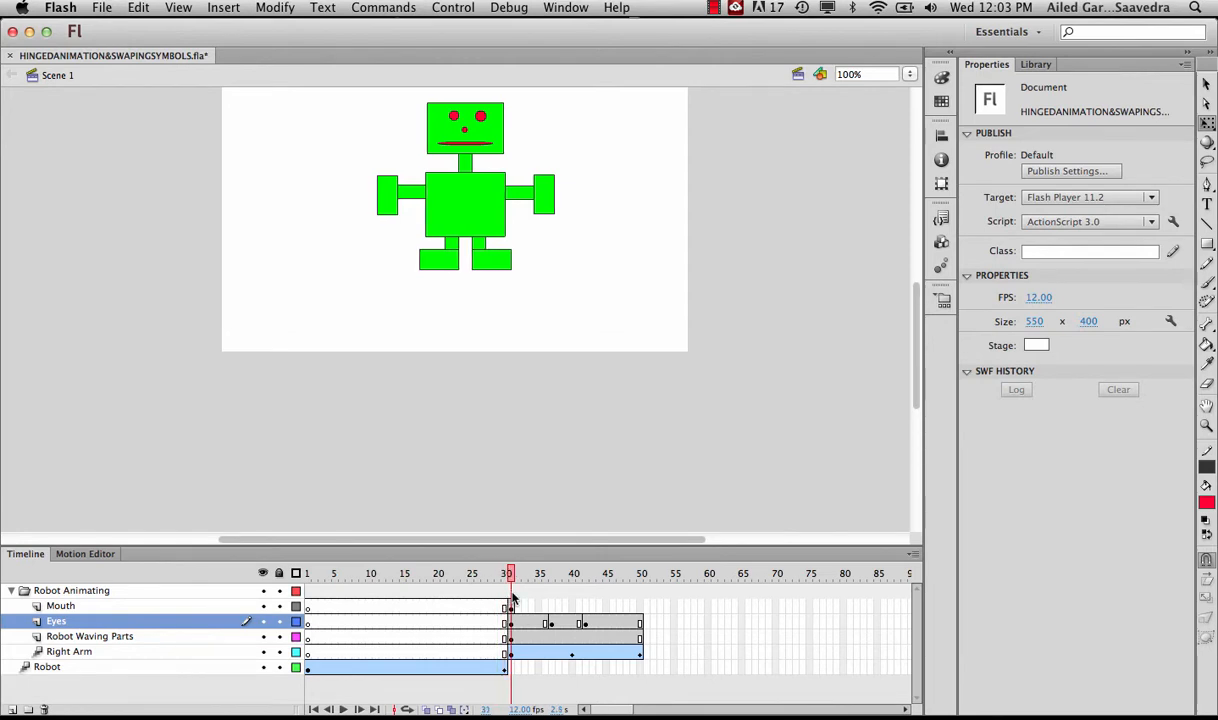
left_click_drag(512, 597, 565, 590)
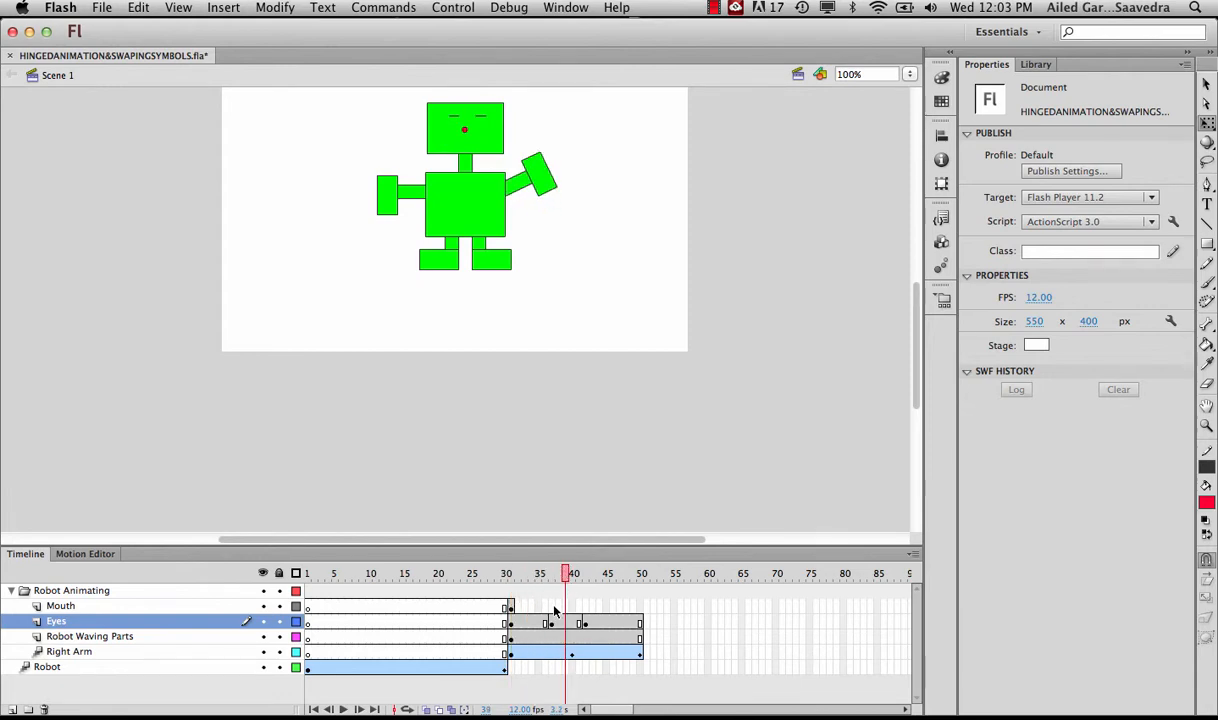
left_click(551, 574)
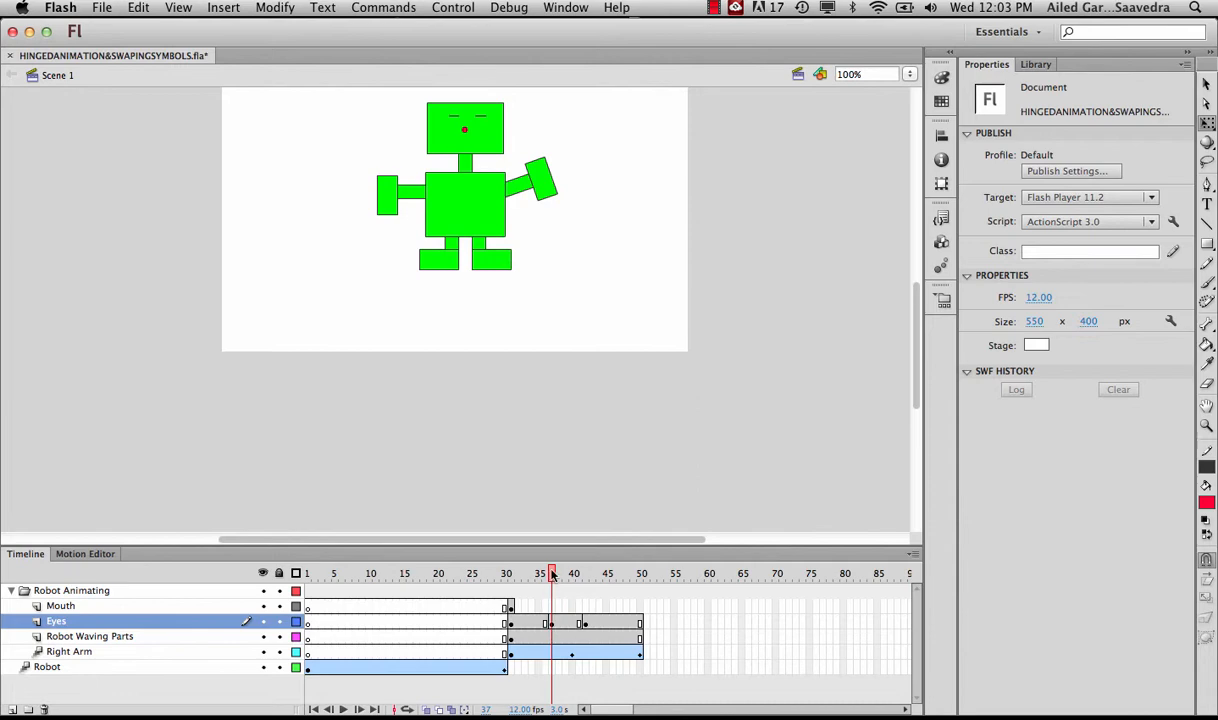
left_click_drag(551, 574, 643, 570)
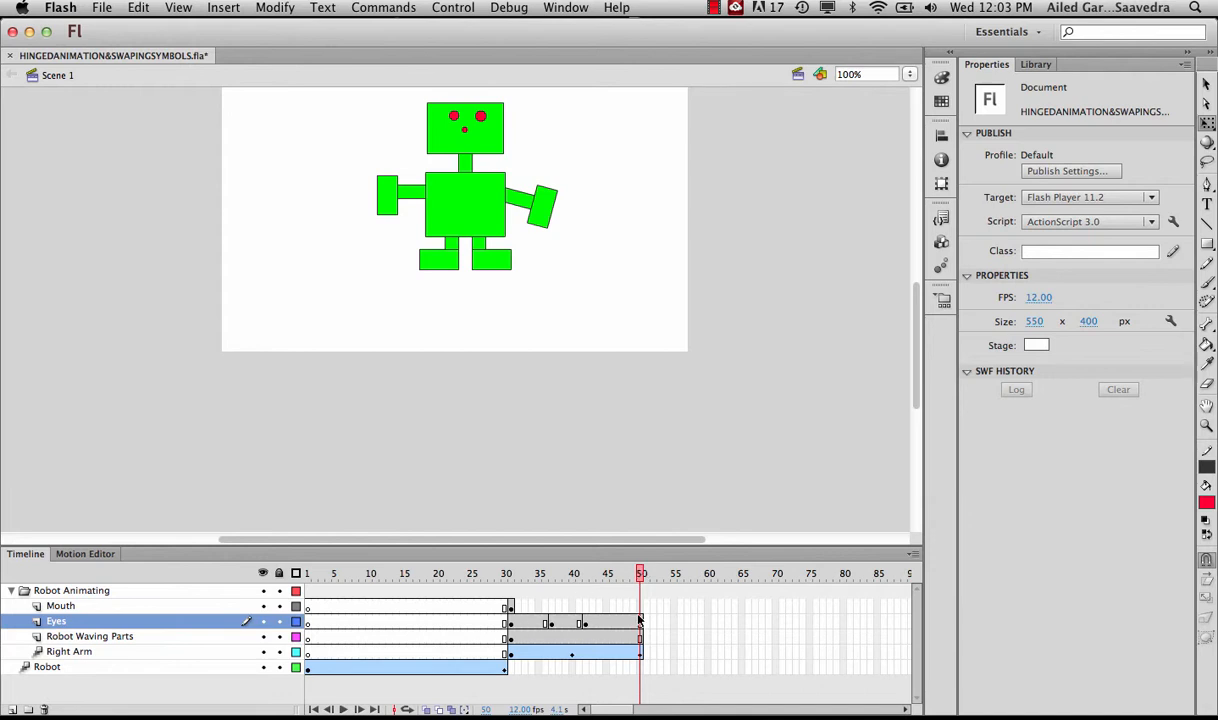
left_click(509, 573)
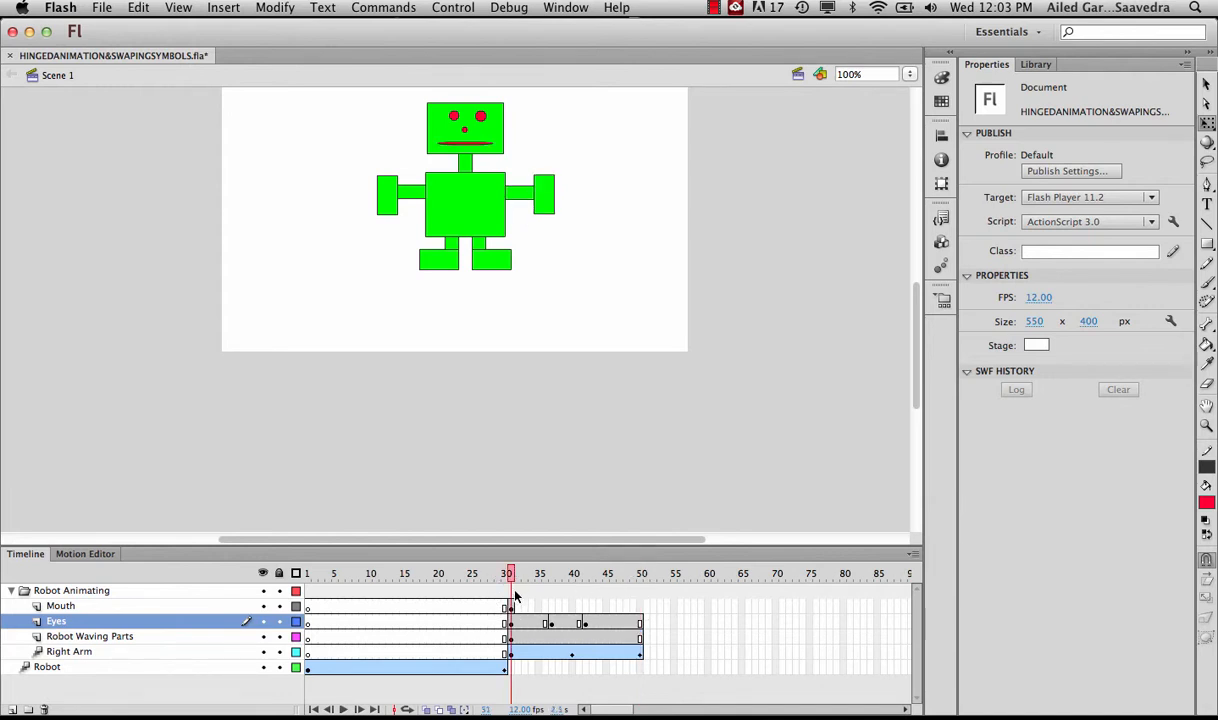
Insert a keyframe at frame 37 on the Mouth layer
left_click(511, 607)
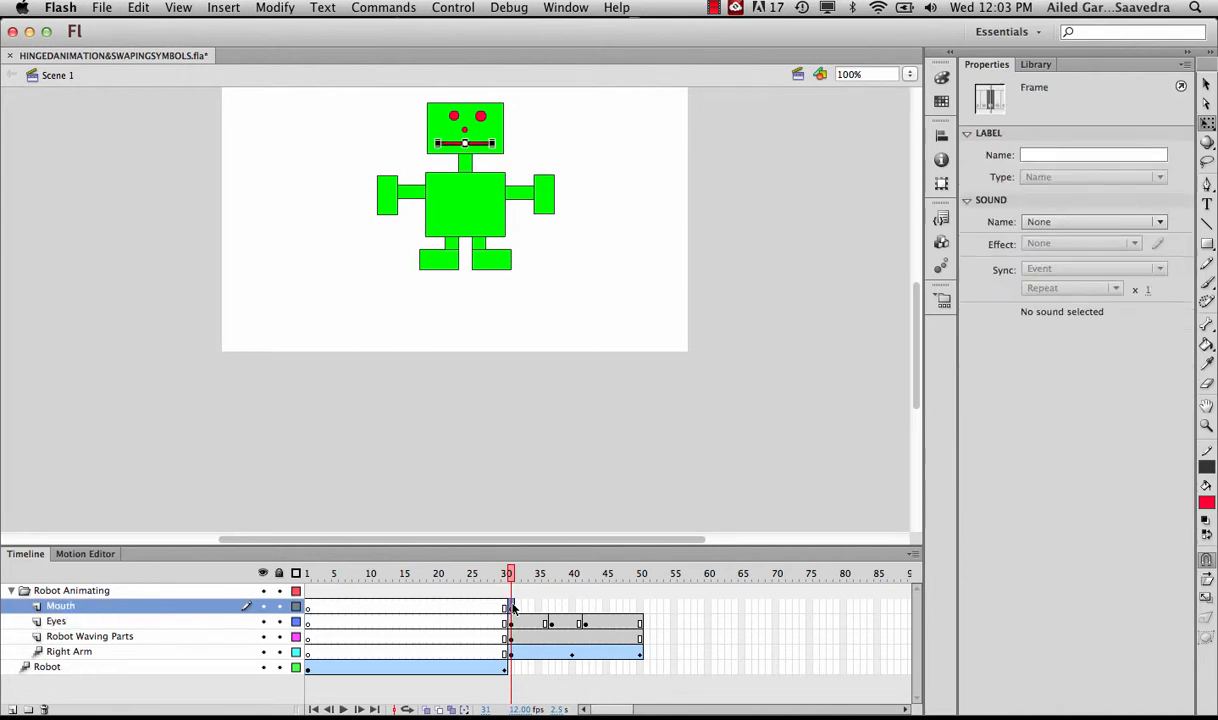
left_click(548, 607)
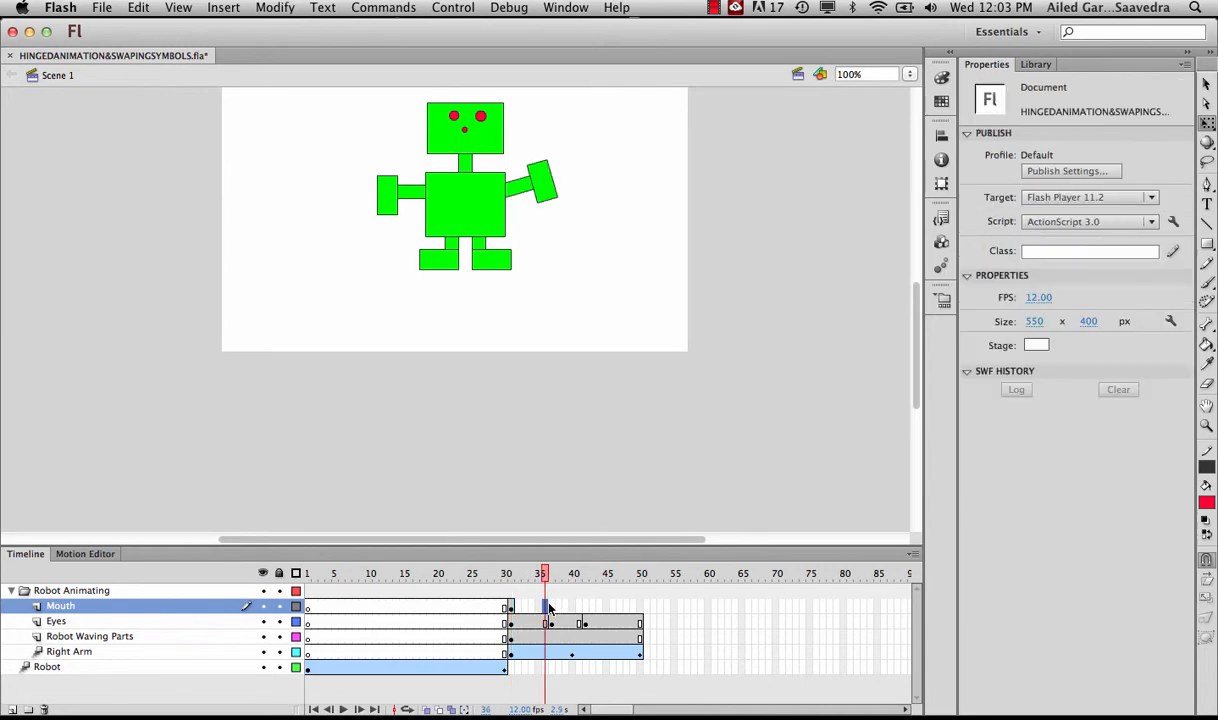
left_click(555, 607)
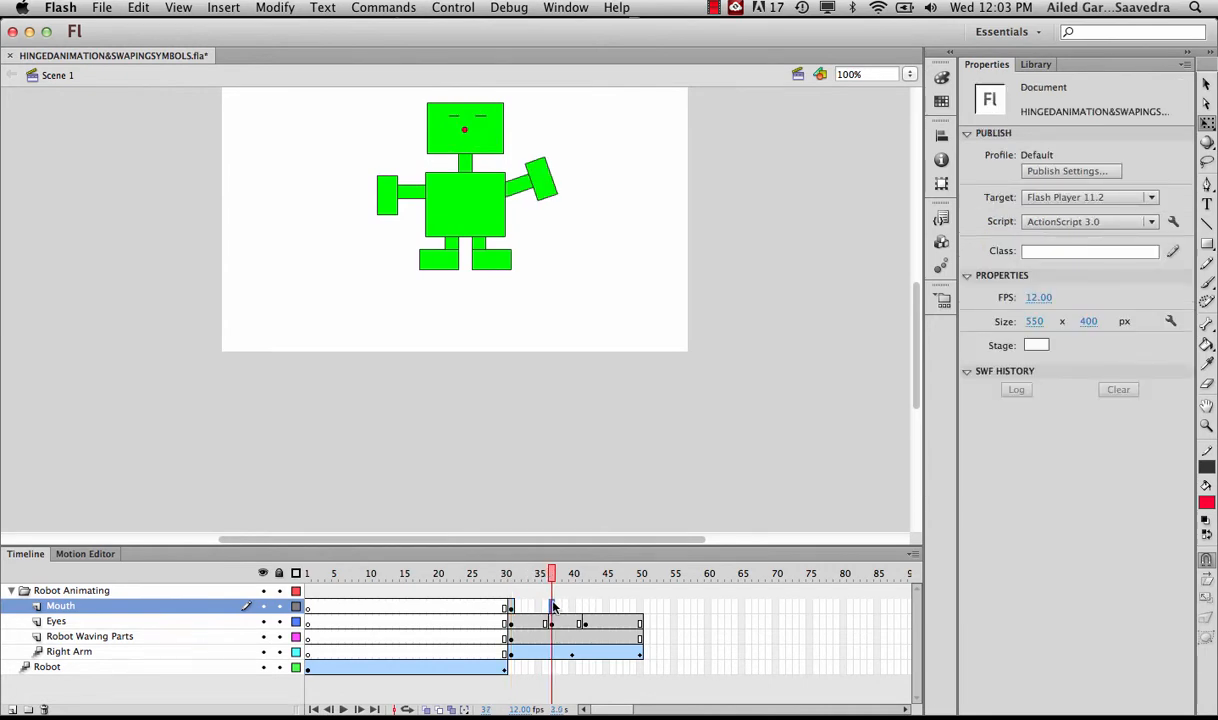
right_click(553, 607)
right_click(553, 607)
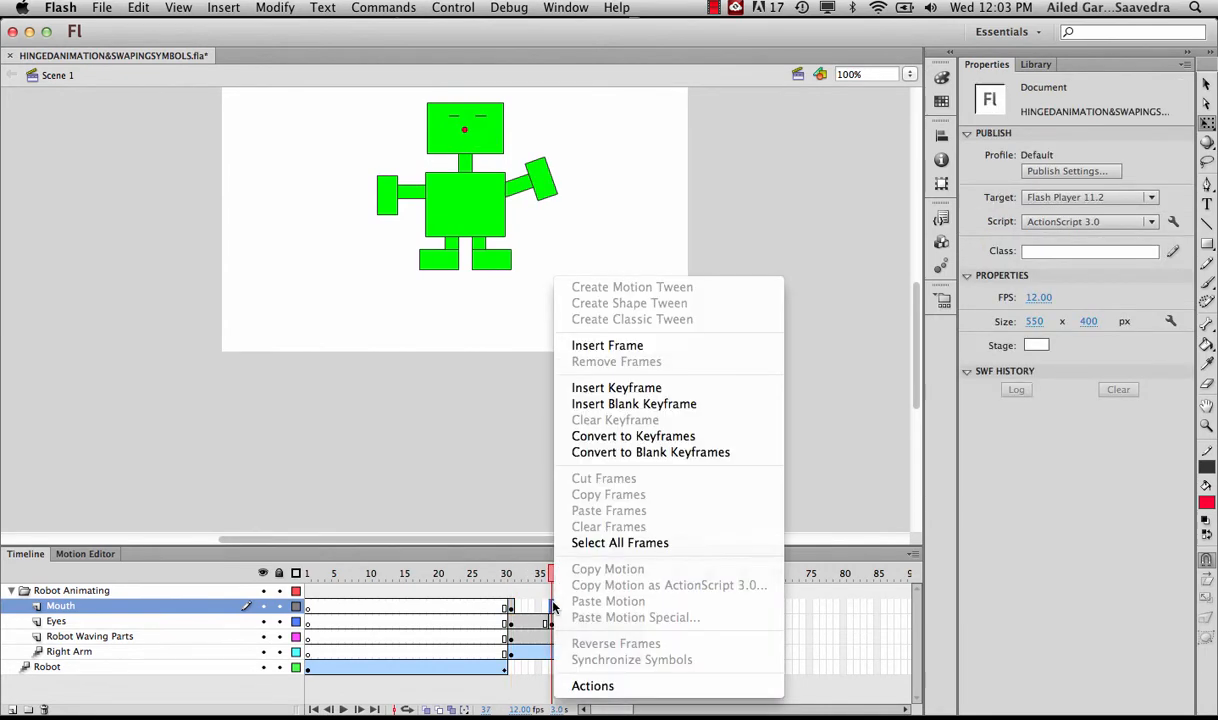
left_click(625, 389)
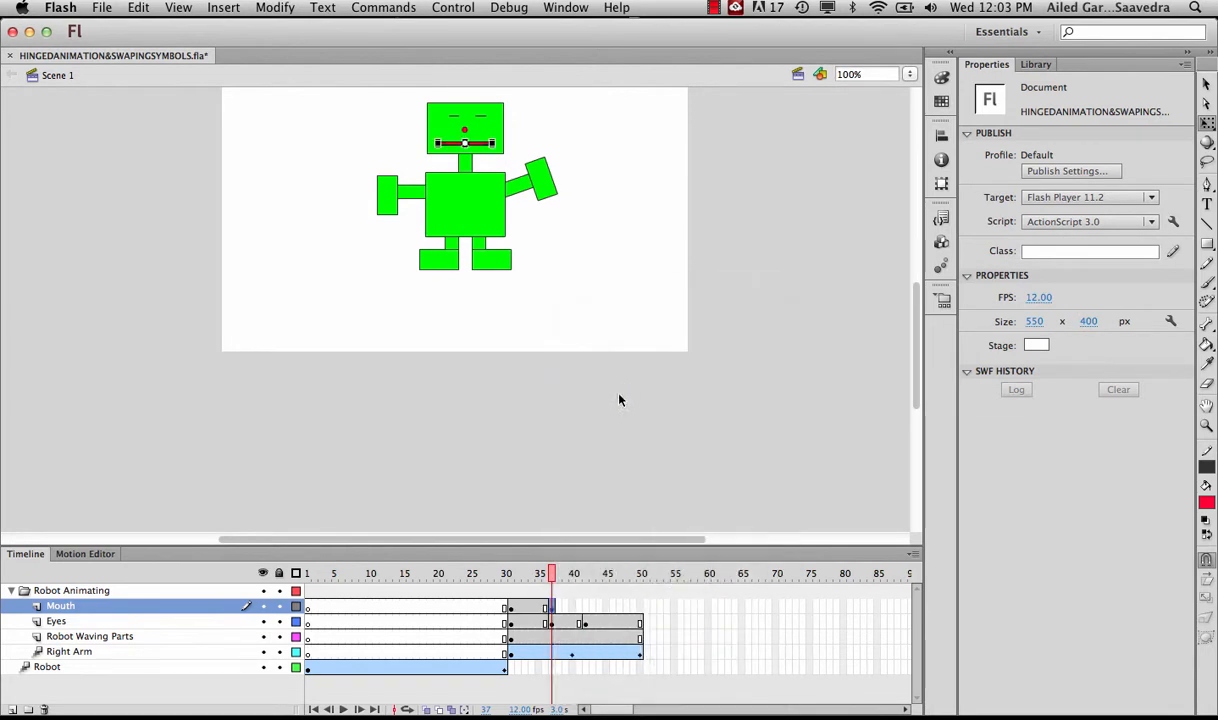
Swap the mouth instance at frame 37 for the Mouth Open symbol
left_click(484, 143)
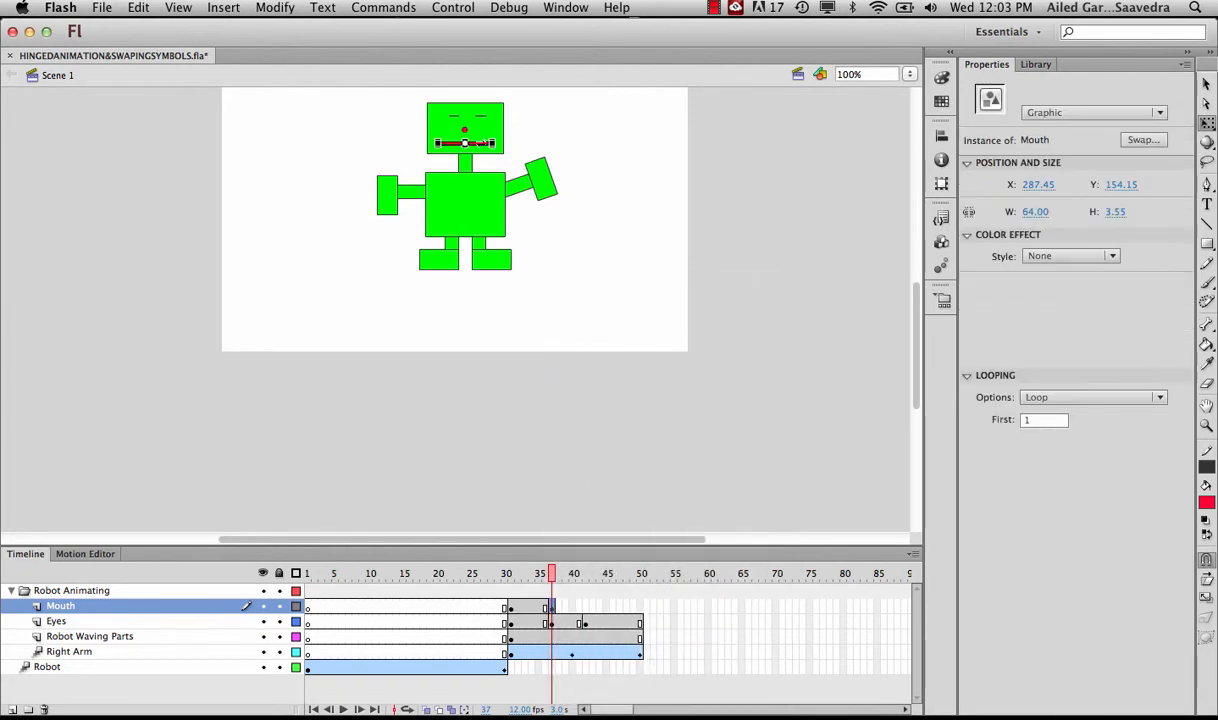
left_click(1141, 139)
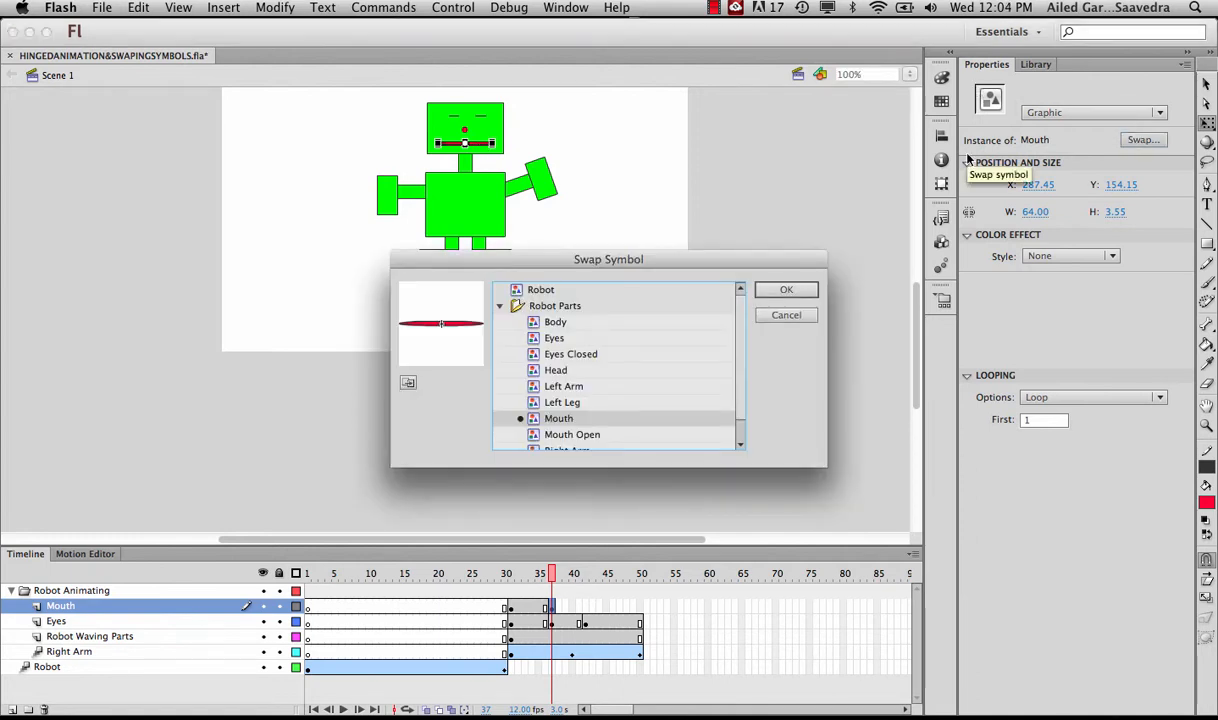
left_click(587, 436)
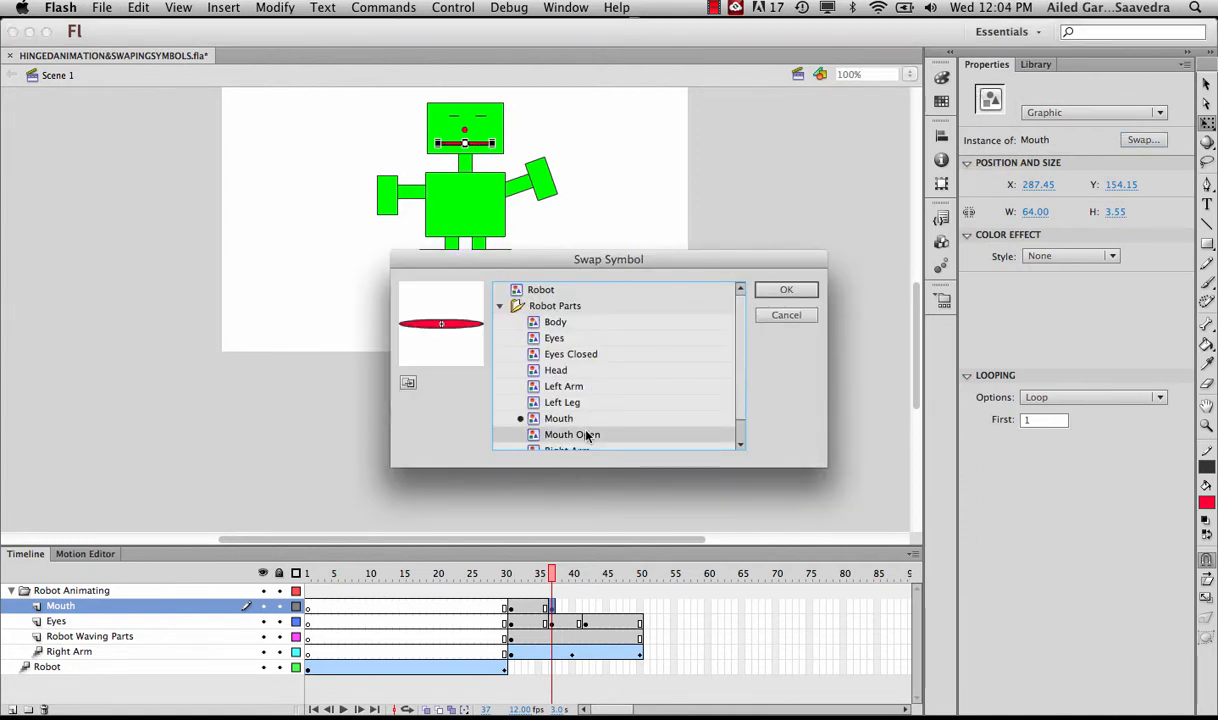
left_click(780, 291)
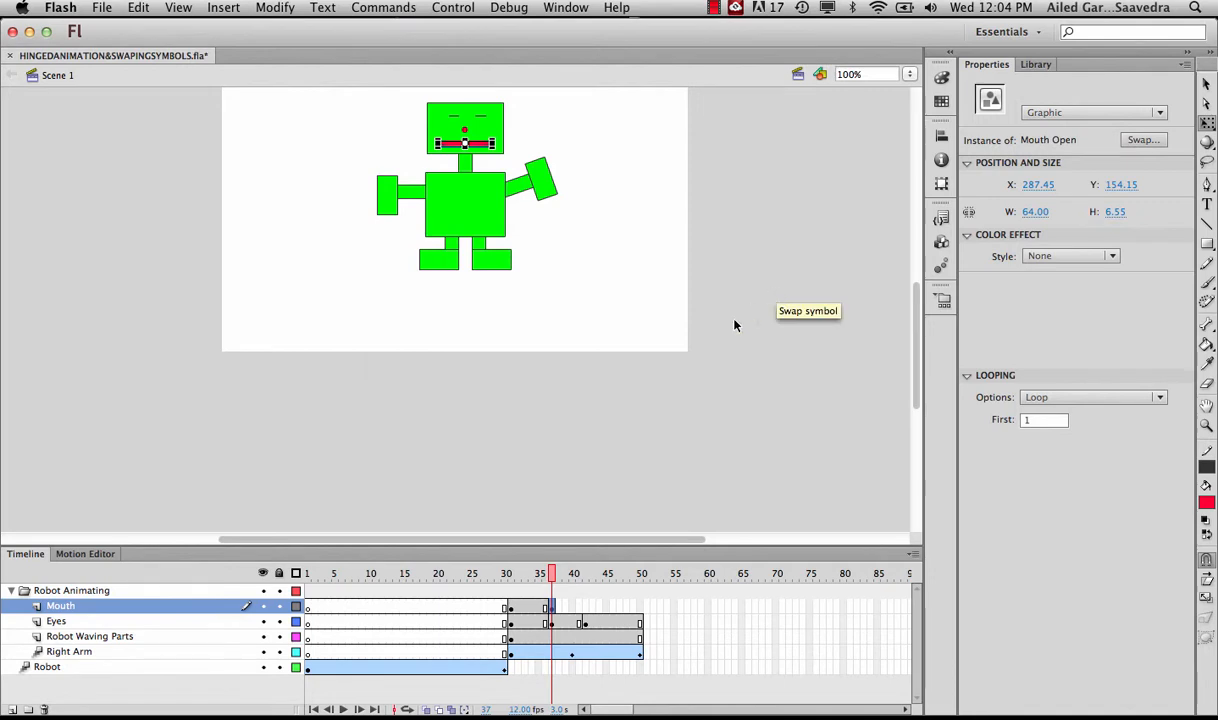
Insert a keyframe at frame 42 on the Mouth layer and swap its instance back to the Mouth symbol
left_click(588, 608)
right_click(588, 608)
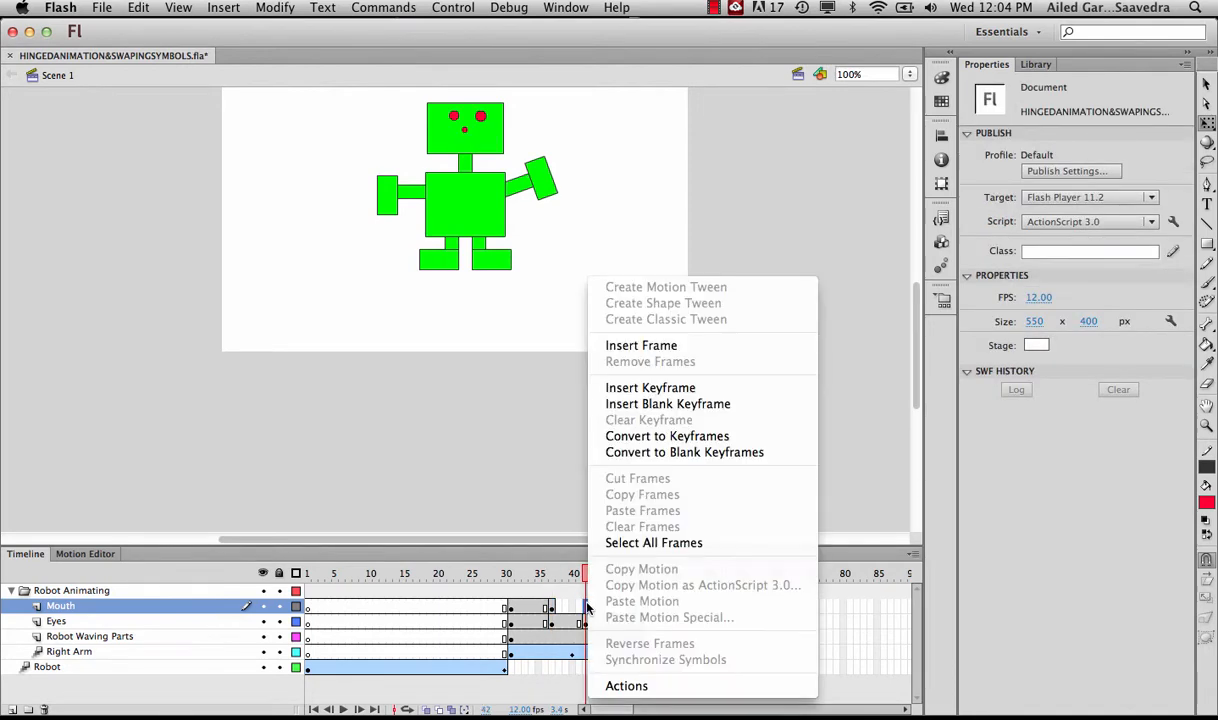
left_click(672, 390)
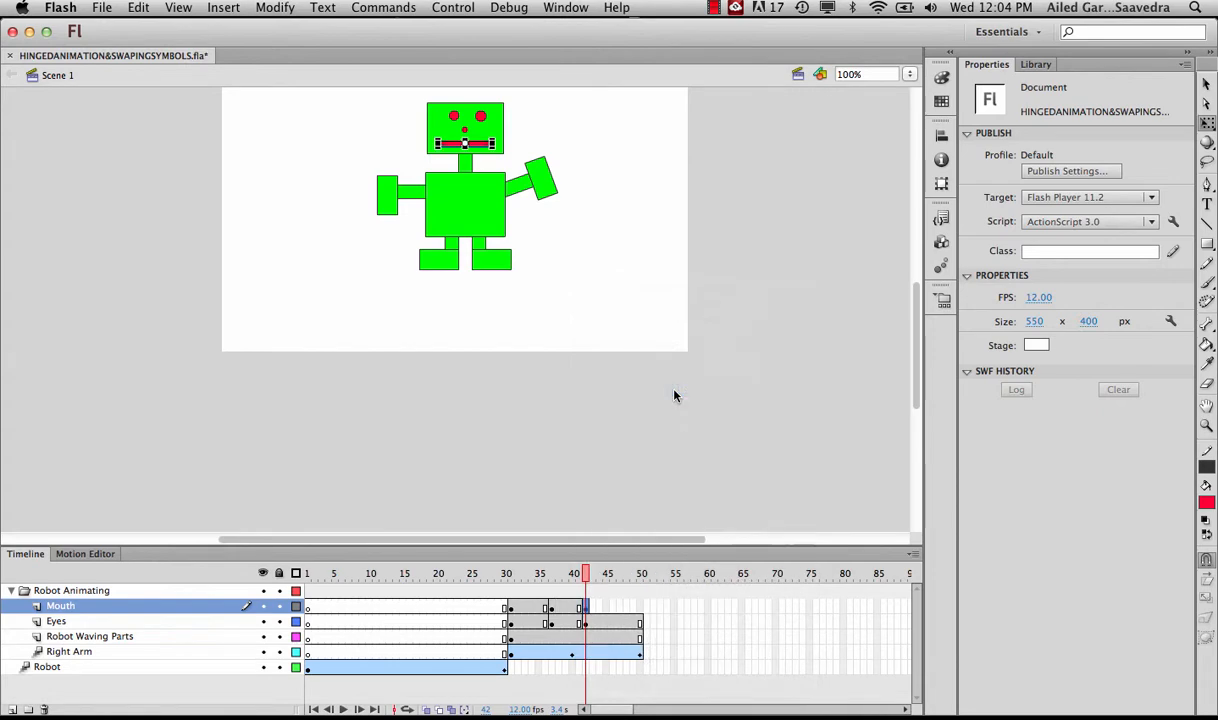
left_click(477, 143)
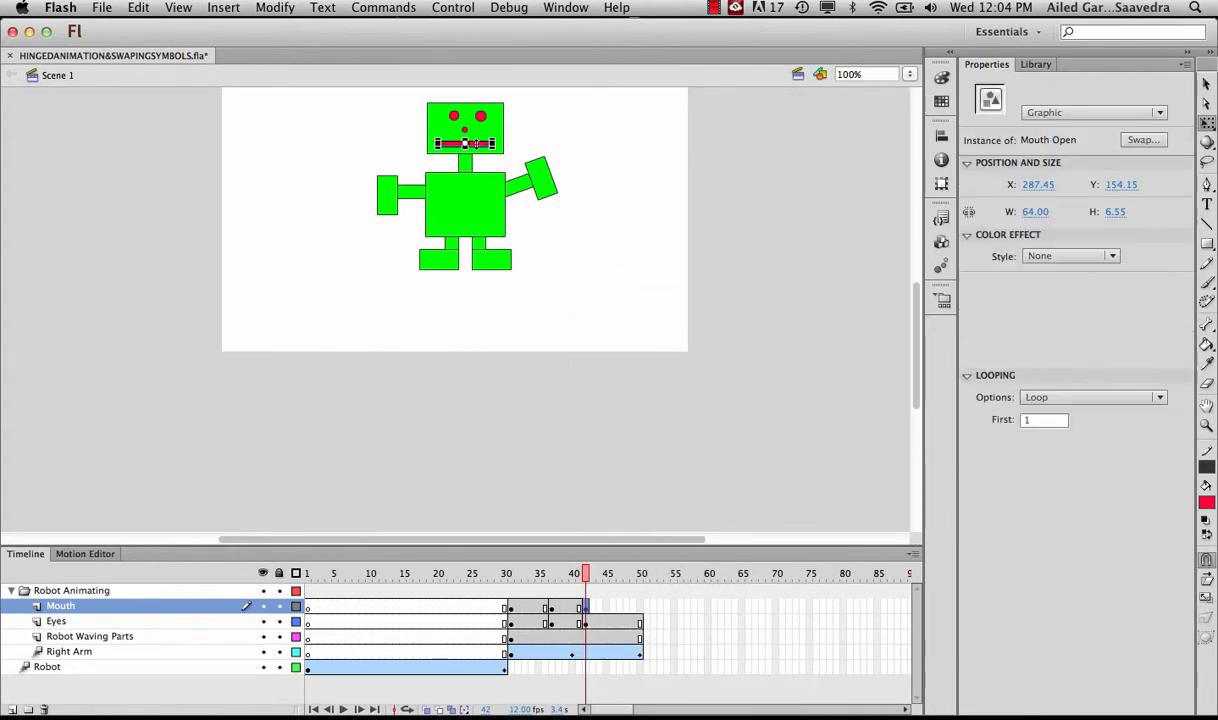
left_click(1143, 139)
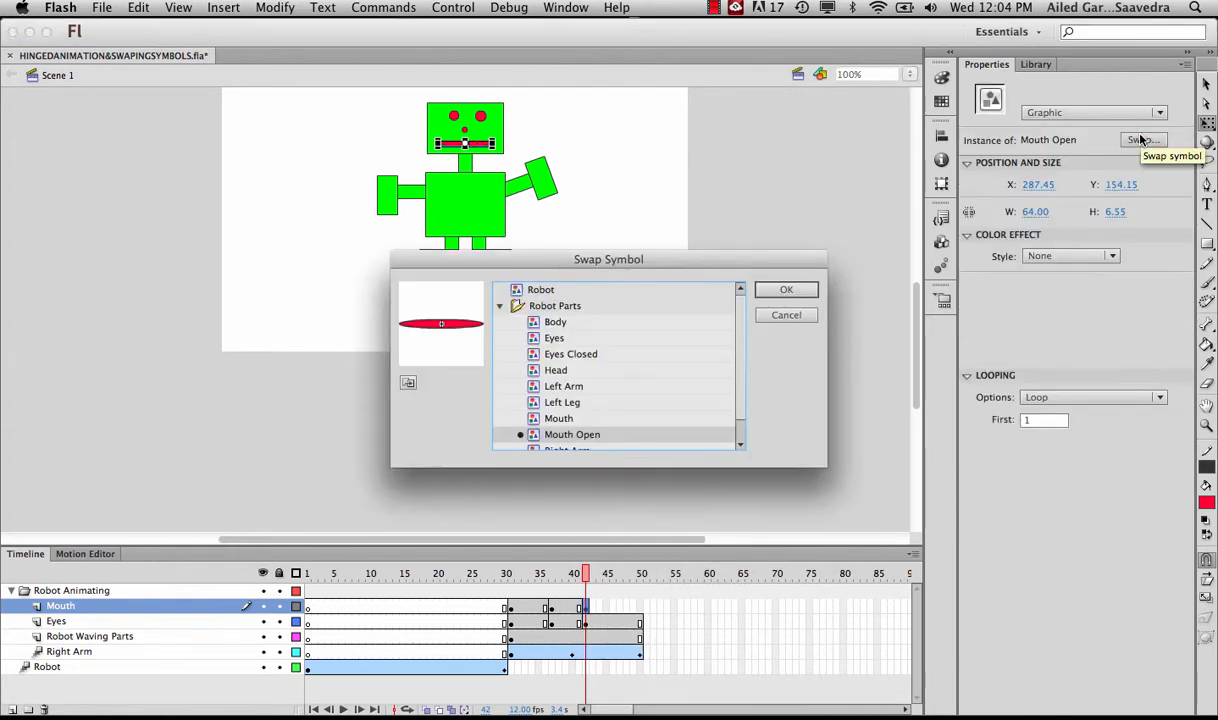
left_click(548, 418)
left_click(785, 289)
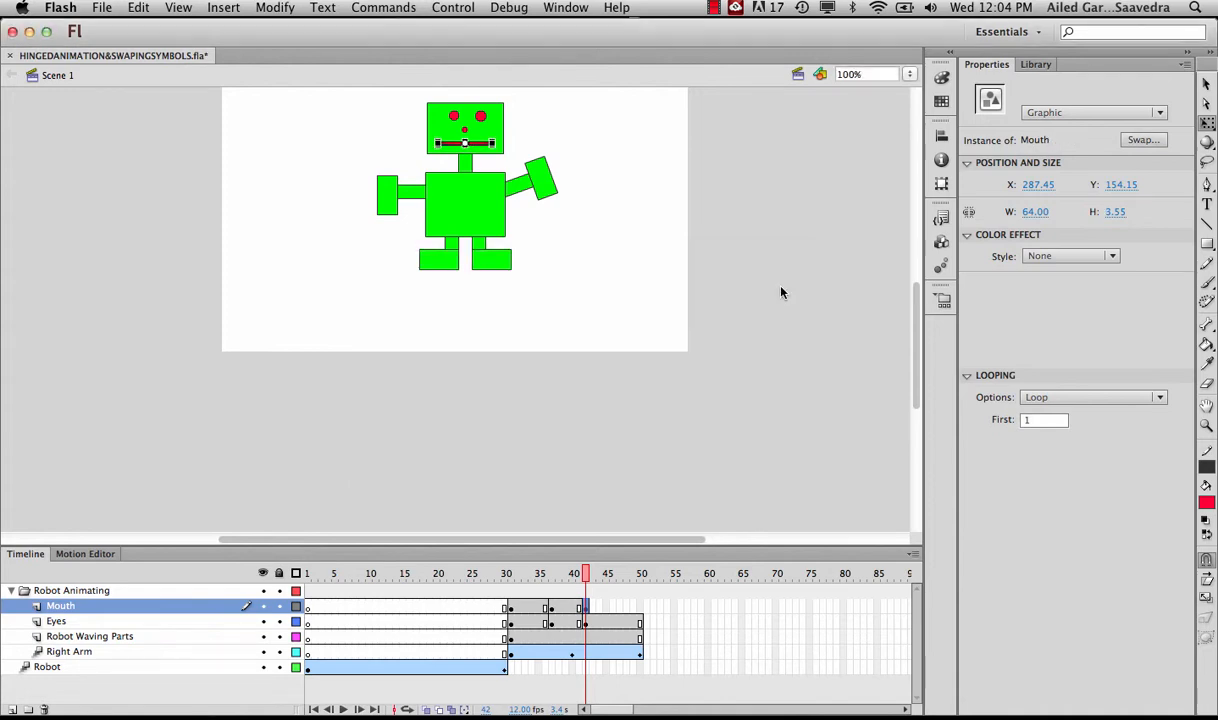
Extend the Mouth layer to frame 50 and scrub between frames 31 and 50 to check the mouth movement
right_click(641, 607)
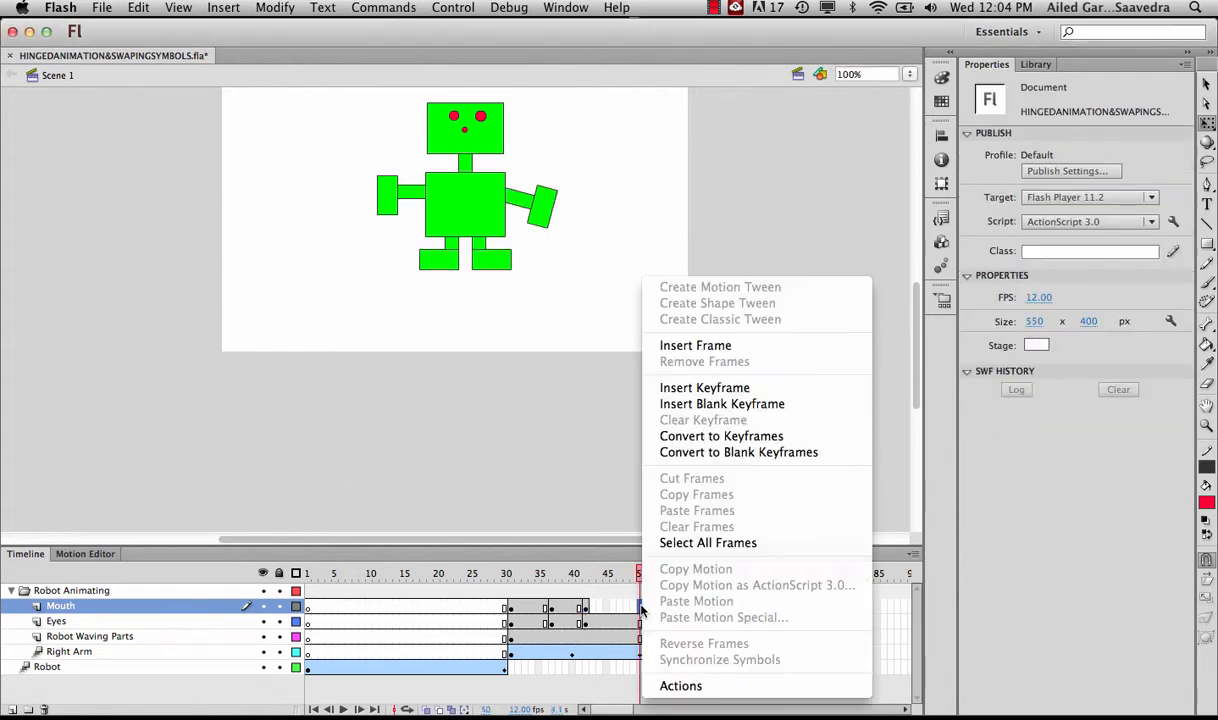
left_click(680, 345)
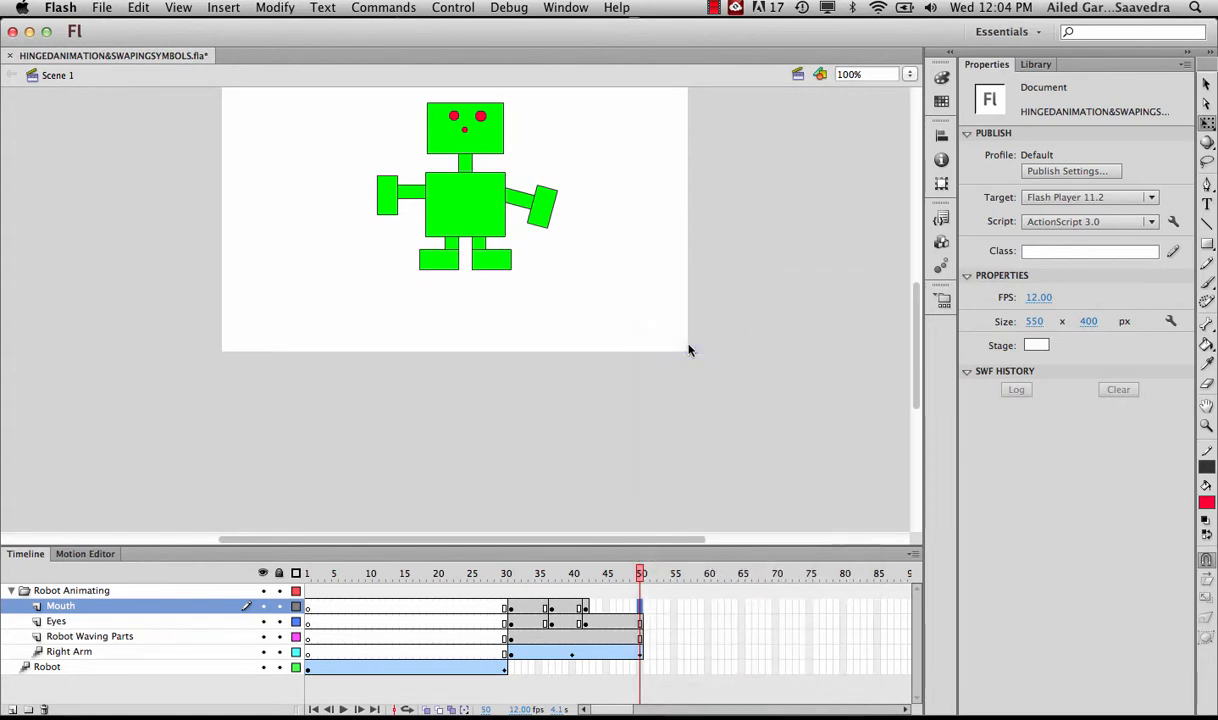
left_click_drag(632, 571, 510, 560)
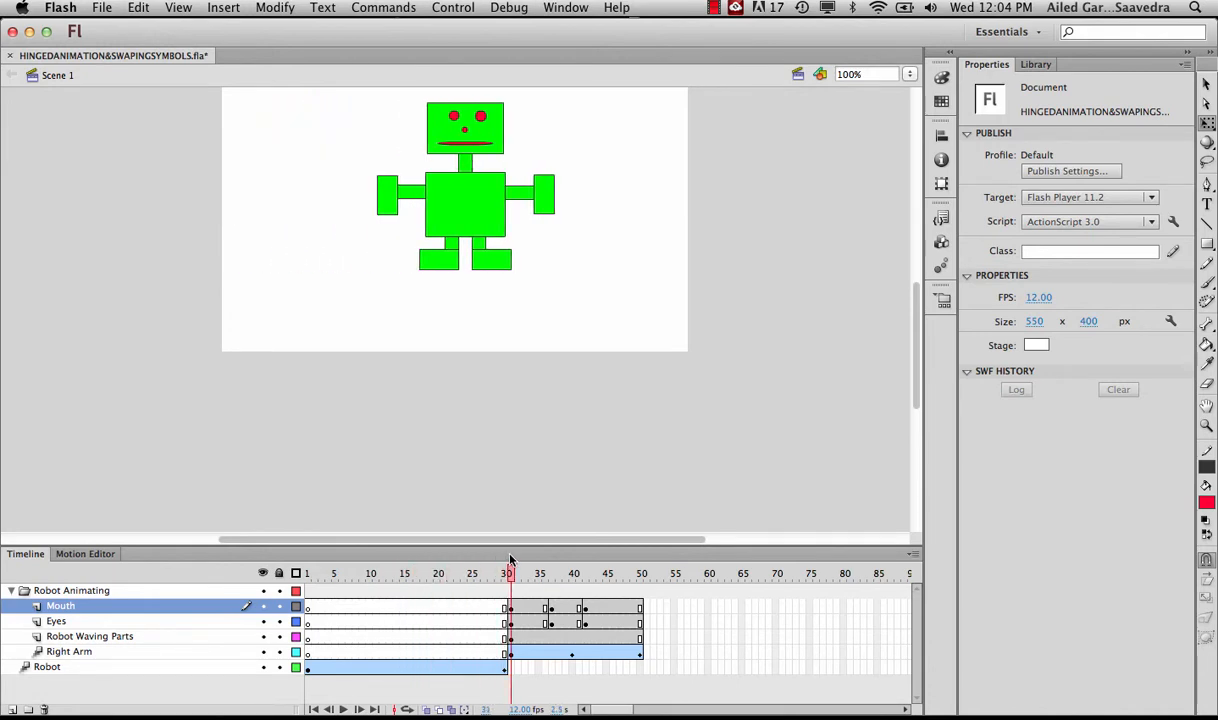
left_click_drag(510, 560, 642, 539)
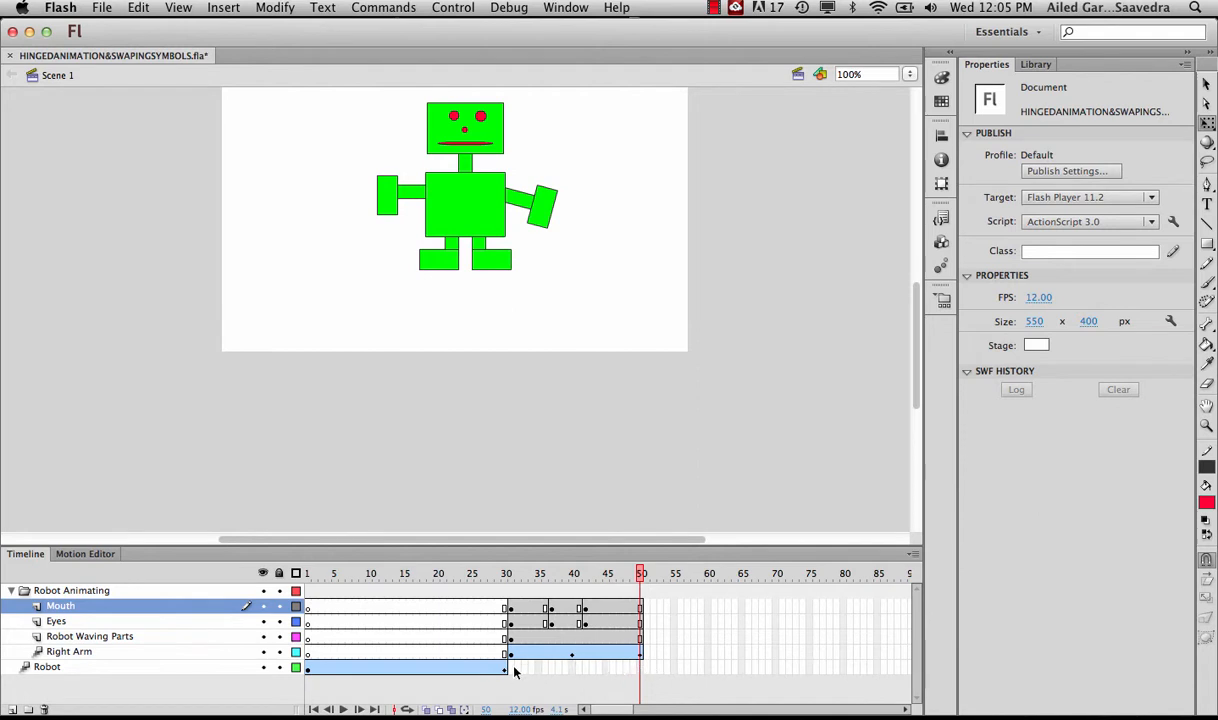
Insert a blank keyframe at frame 31 on the Robot layer, right after its motion tween
mouse_move(513, 670)
left_mouse_down()
mouse_move(532, 670)
mouse_move(513, 672)
left_mouse_up()
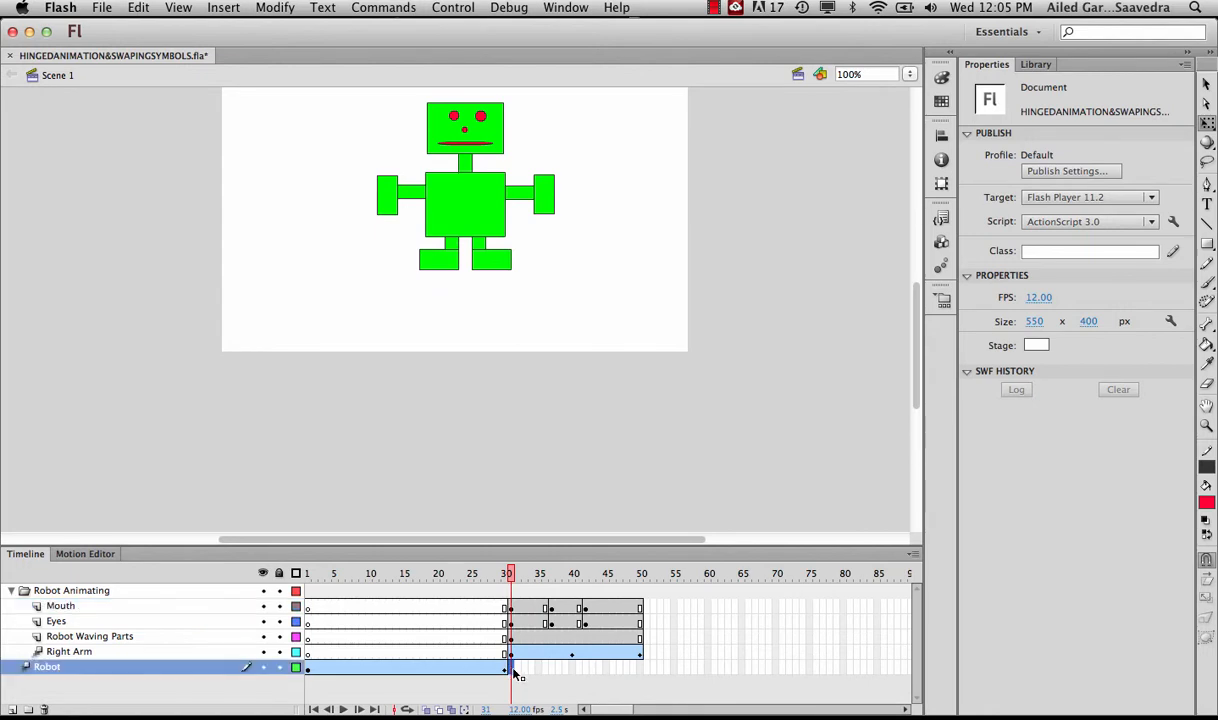
right_click(513, 672)
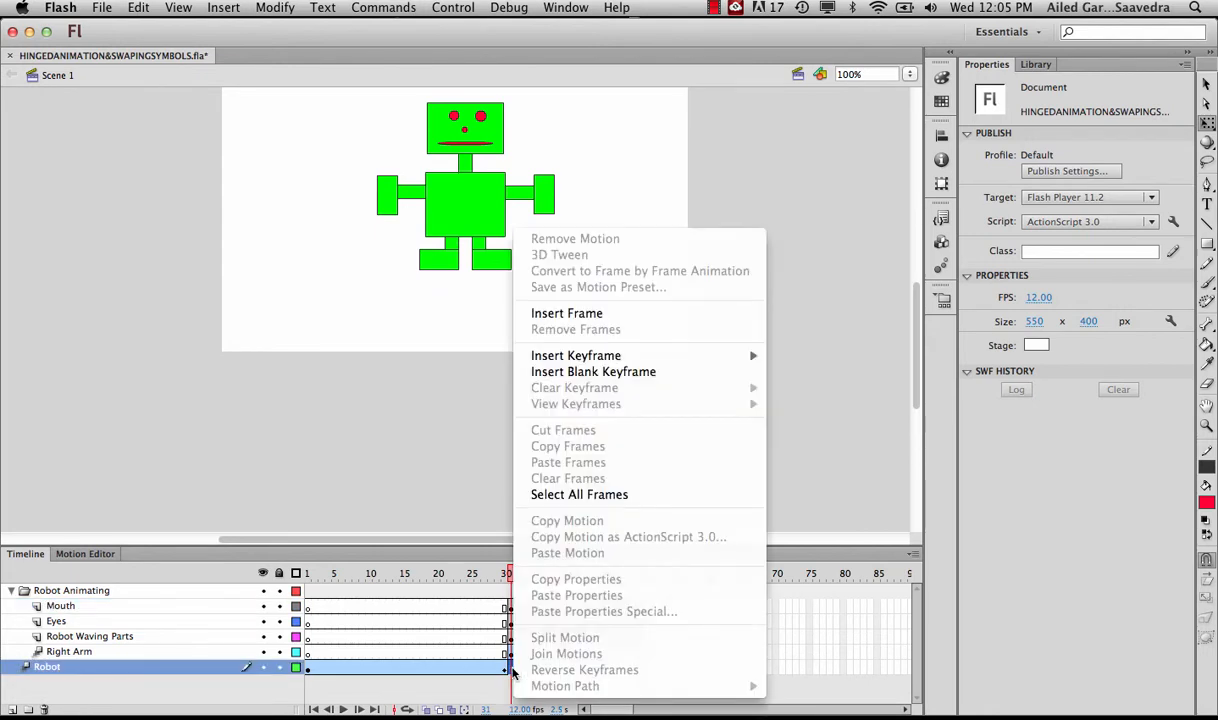
left_click(595, 372)
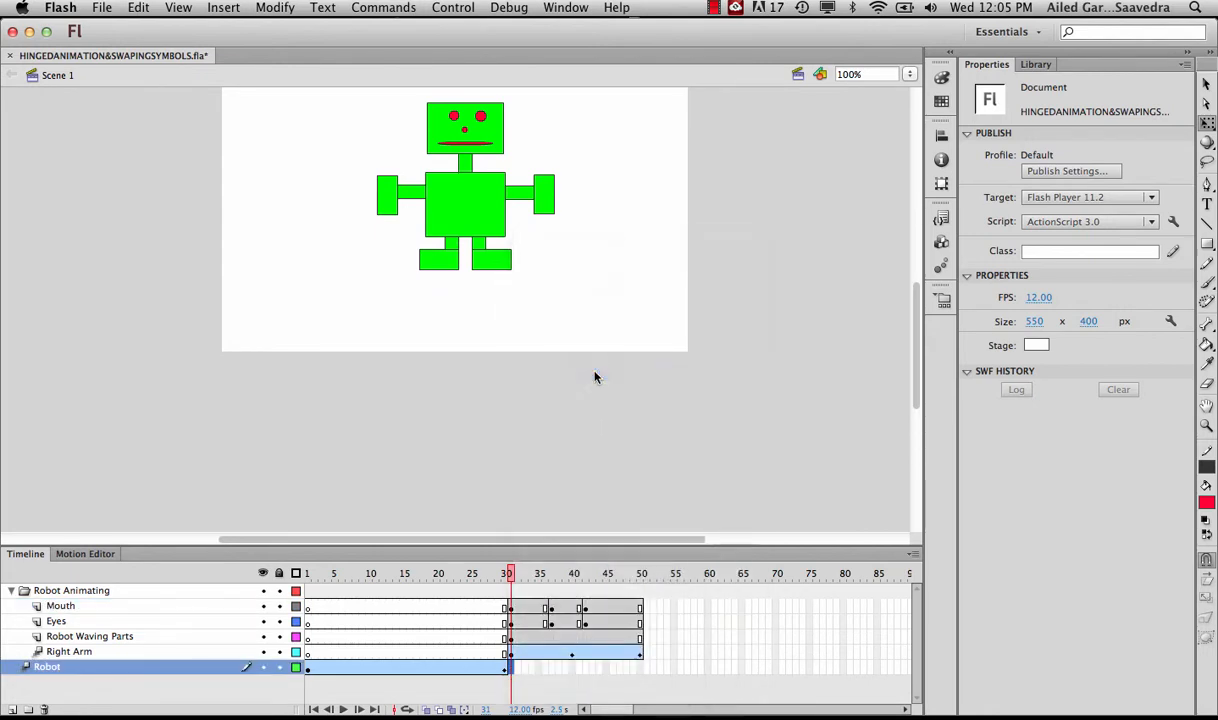
left_click(513, 671)
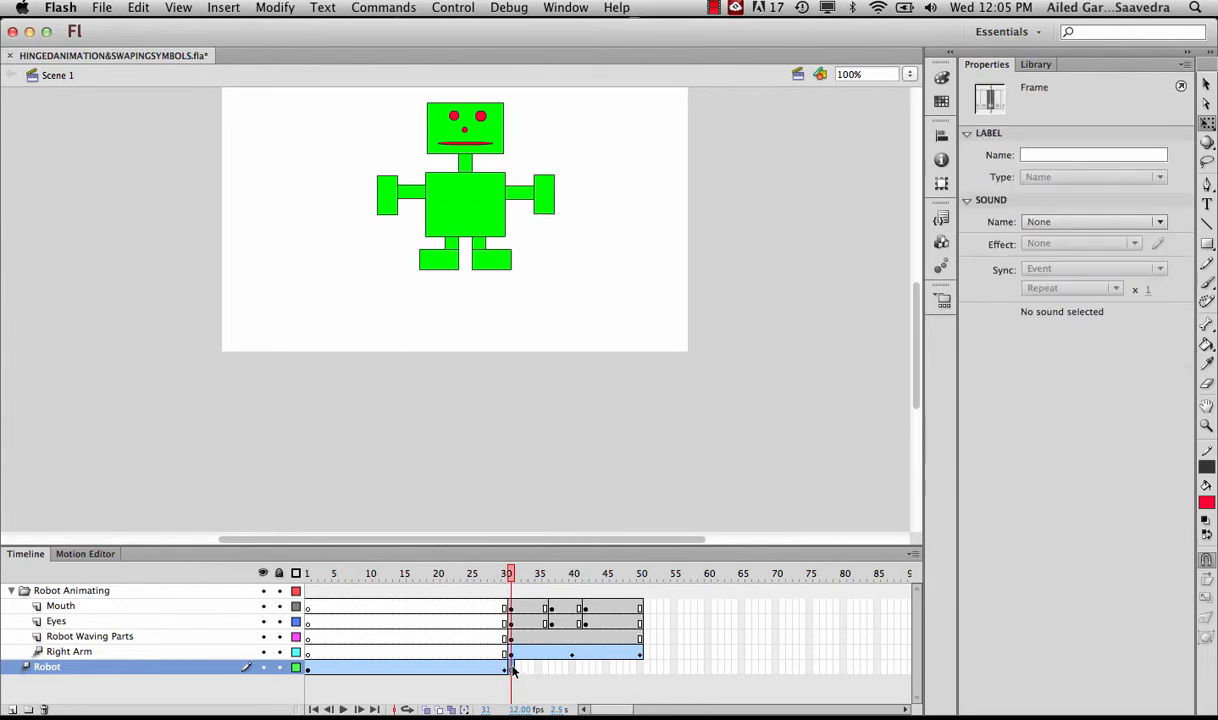
Insert a blank keyframe at frame 51 on the Robot layer, just after the waving animation ends
left_click(646, 672)
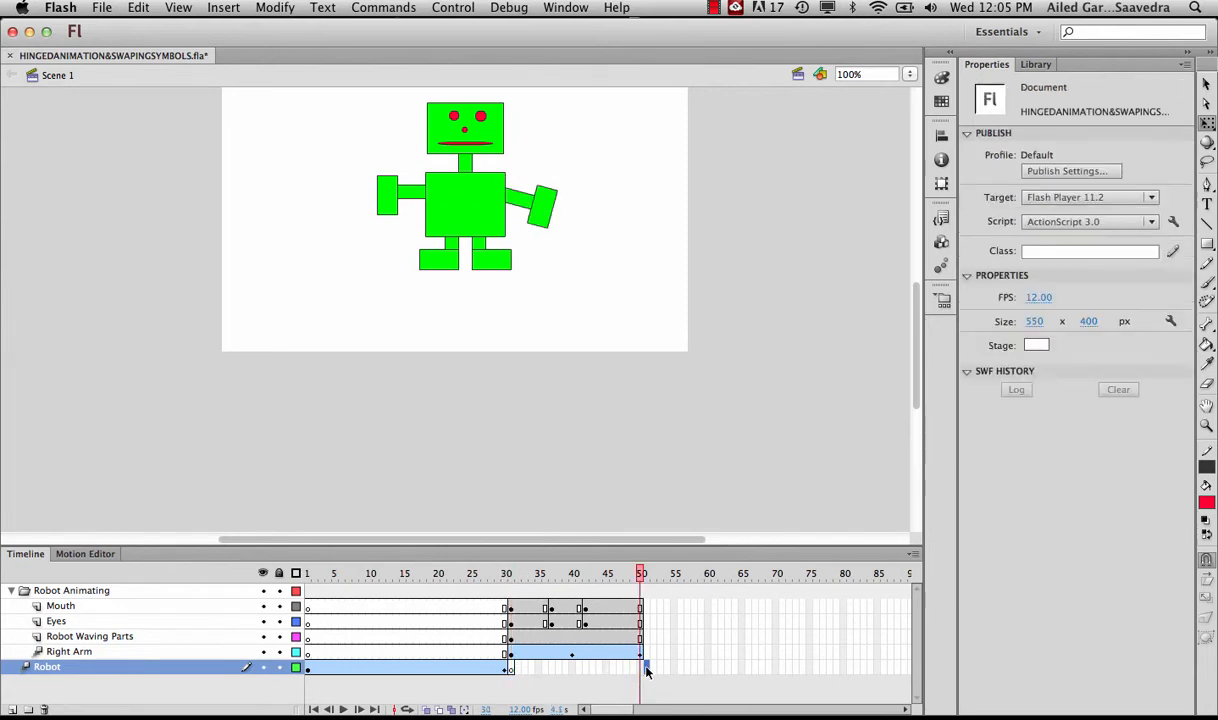
right_click(645, 673)
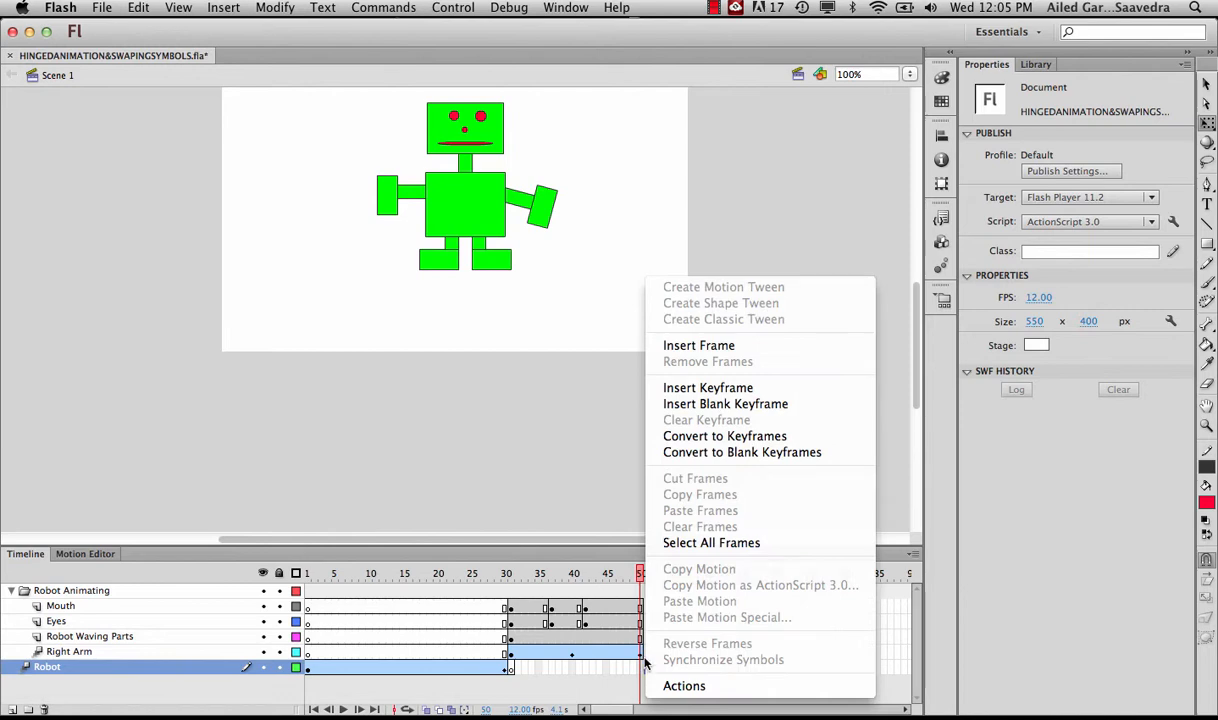
left_click(717, 404)
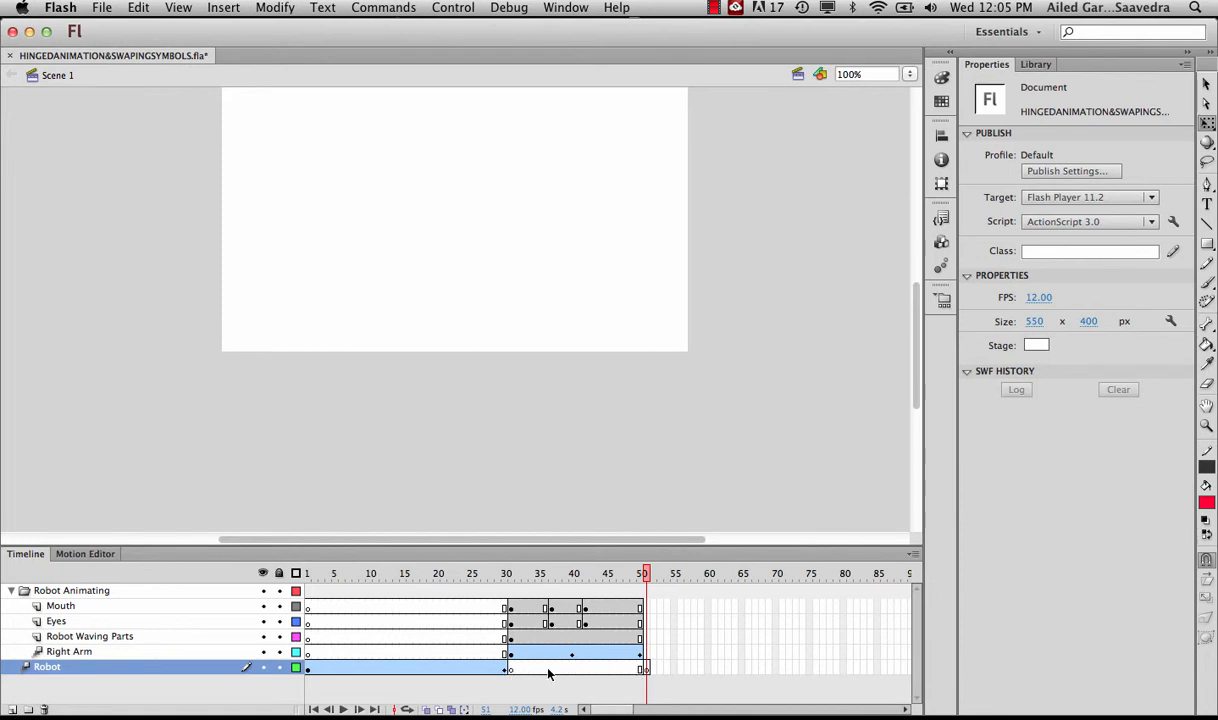
left_click(646, 669)
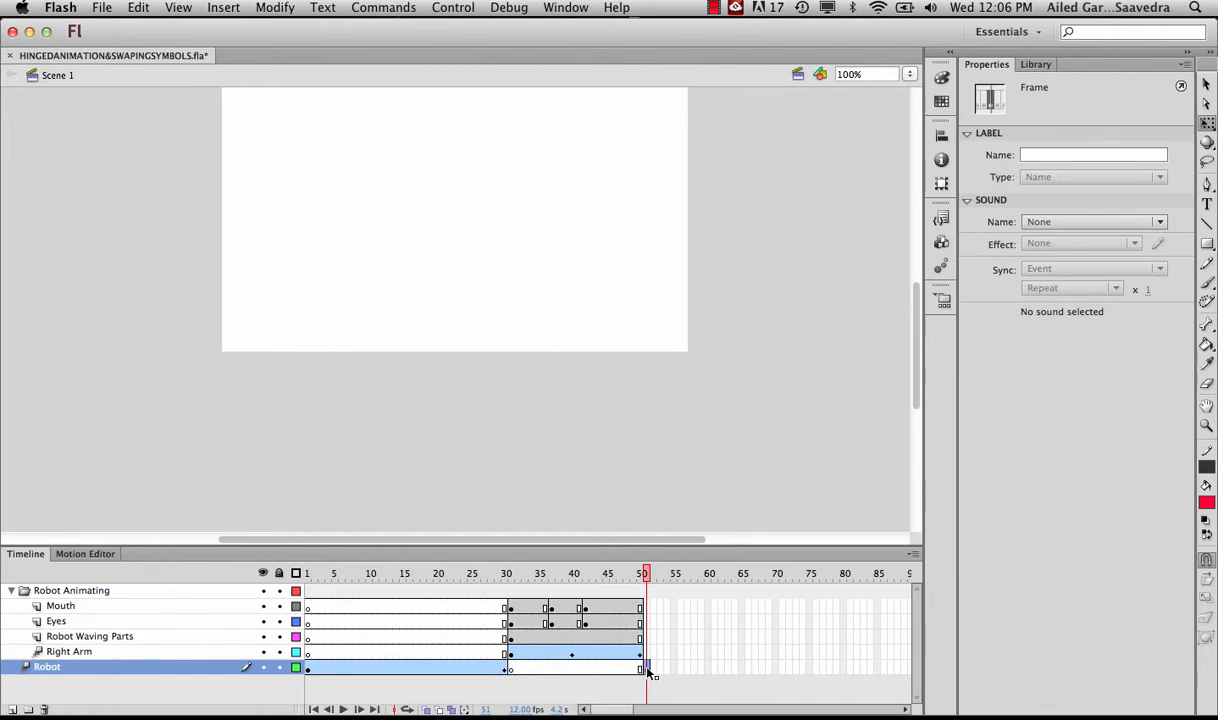
key("F7")
Copy the Robot instance from frame 30, at the end of the Robot layer's motion tween
left_click_drag(647, 575, 506, 576)
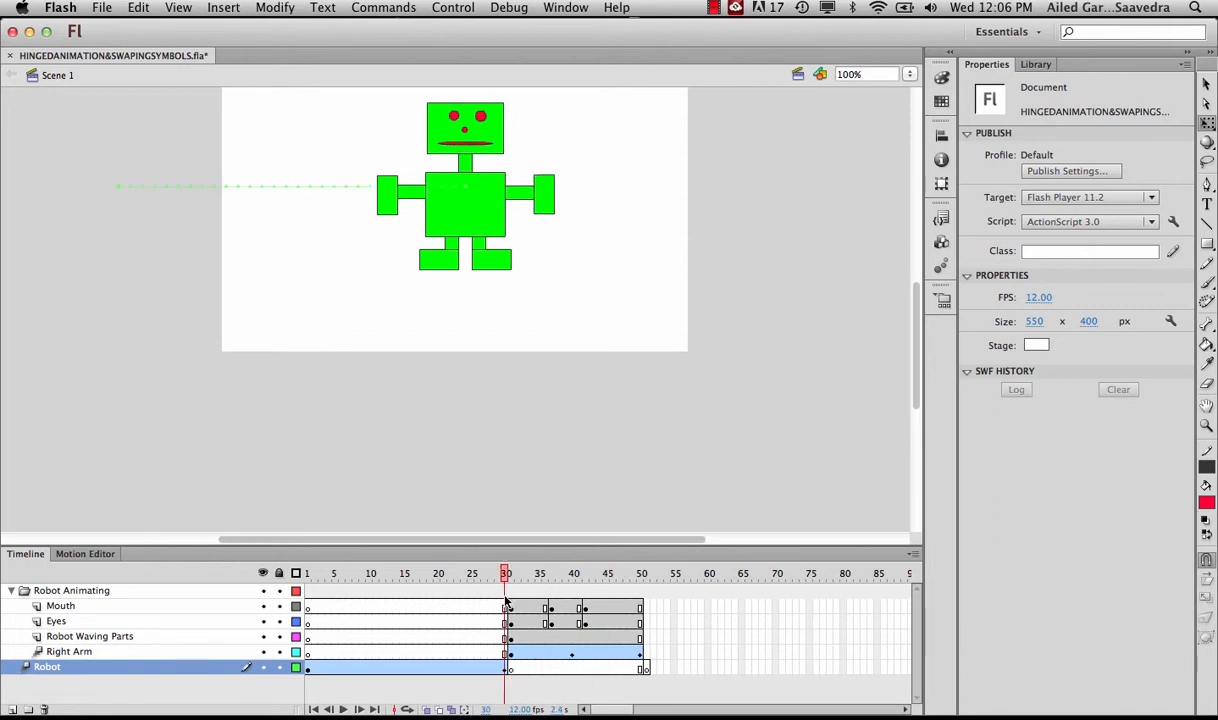
left_click(498, 668)
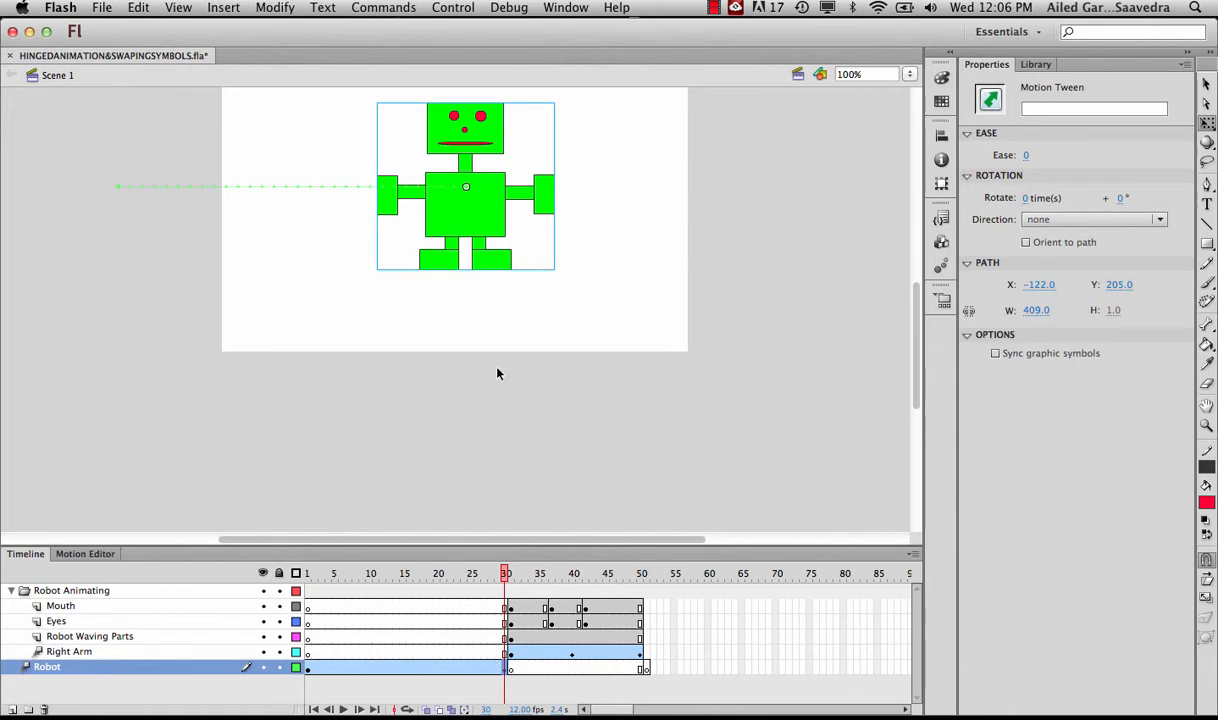
left_click(475, 232)
left_click(135, 7)
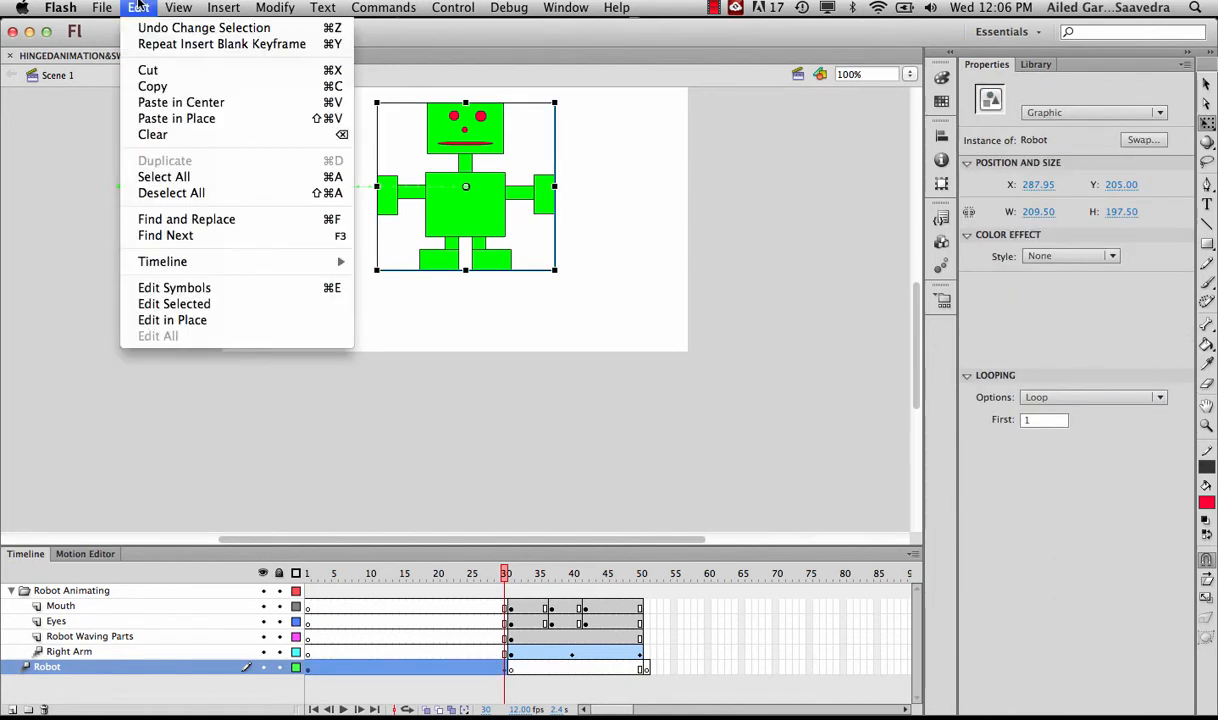
left_click(154, 86)
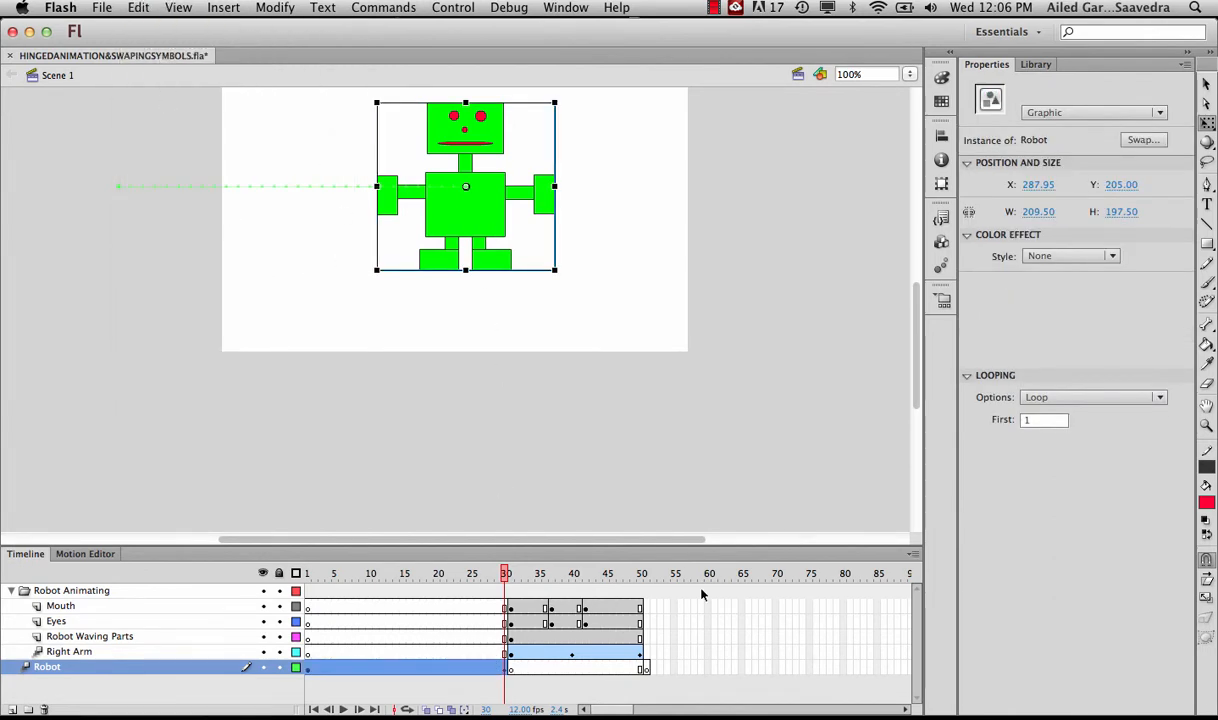
Paste the robot in place at frame 51 of the Robot layer and scrub between frames 50 and 51 to check its alignment
left_click(647, 668)
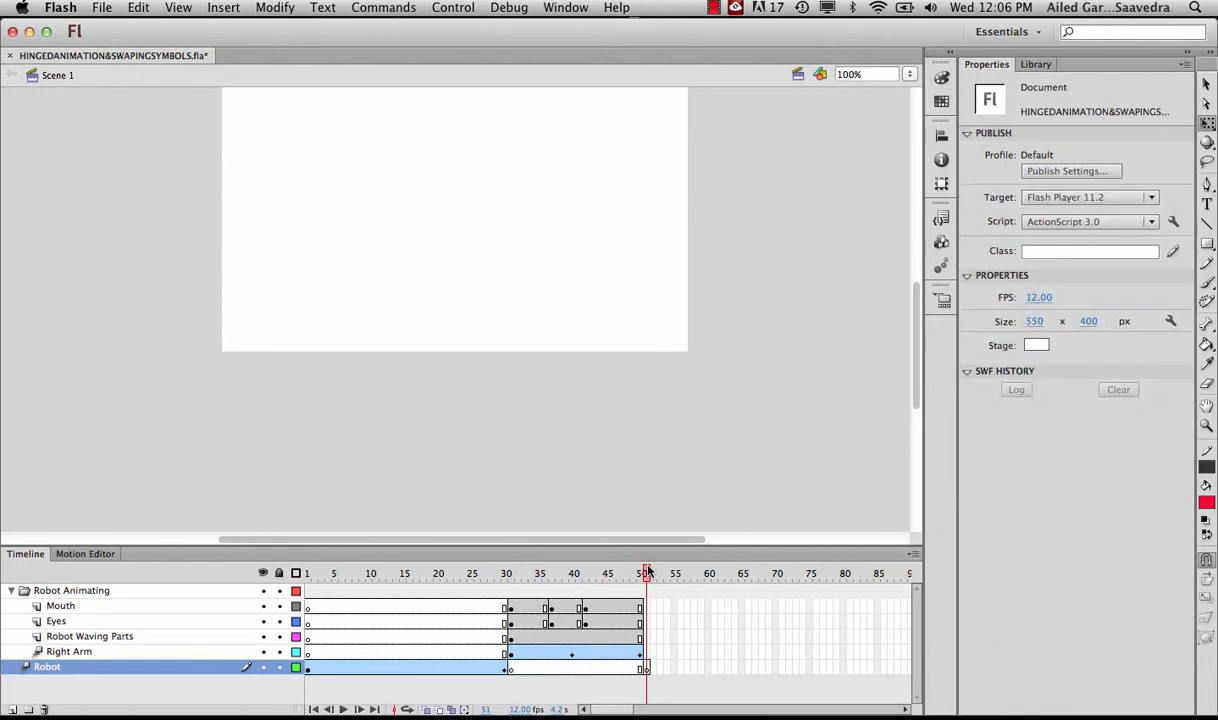
left_click(648, 669)
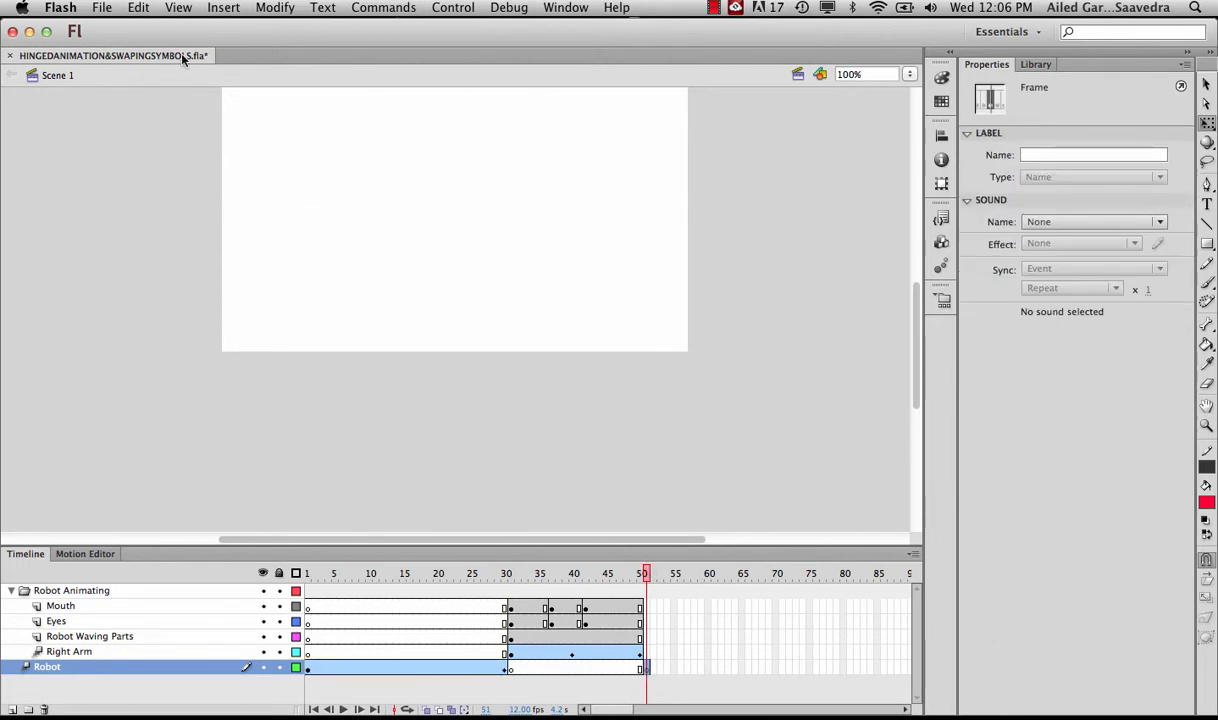
left_click(138, 7)
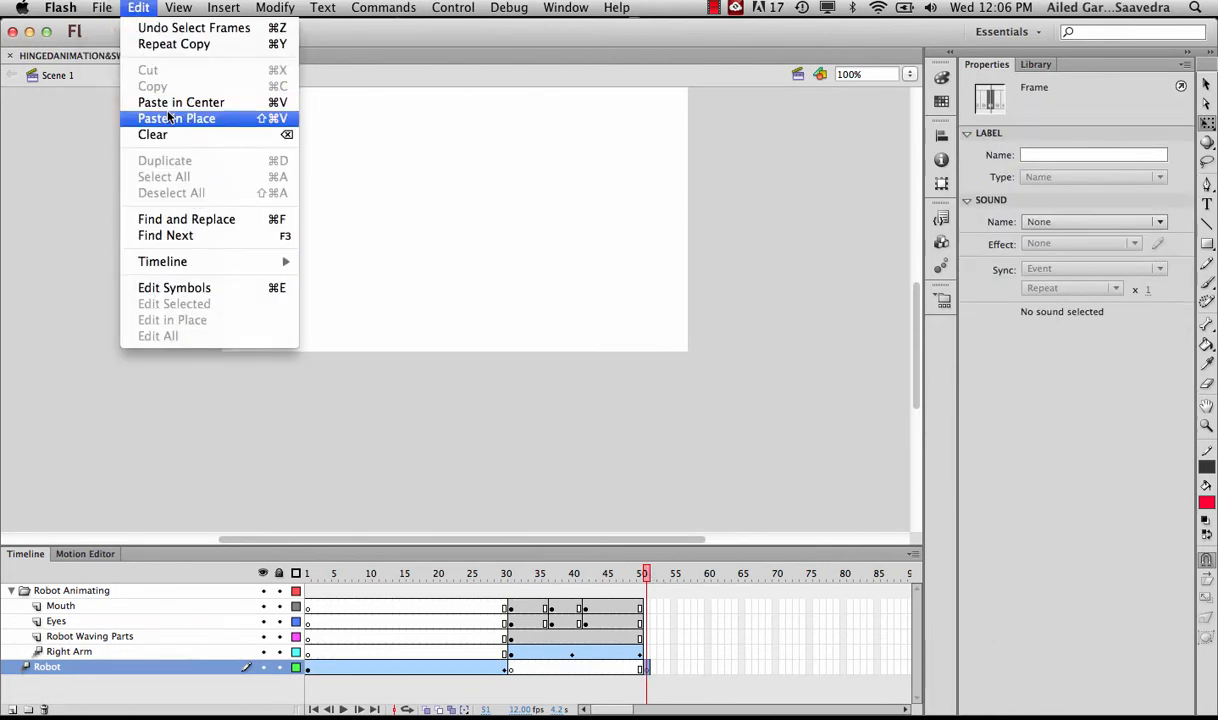
left_click(168, 118)
left_click(640, 577)
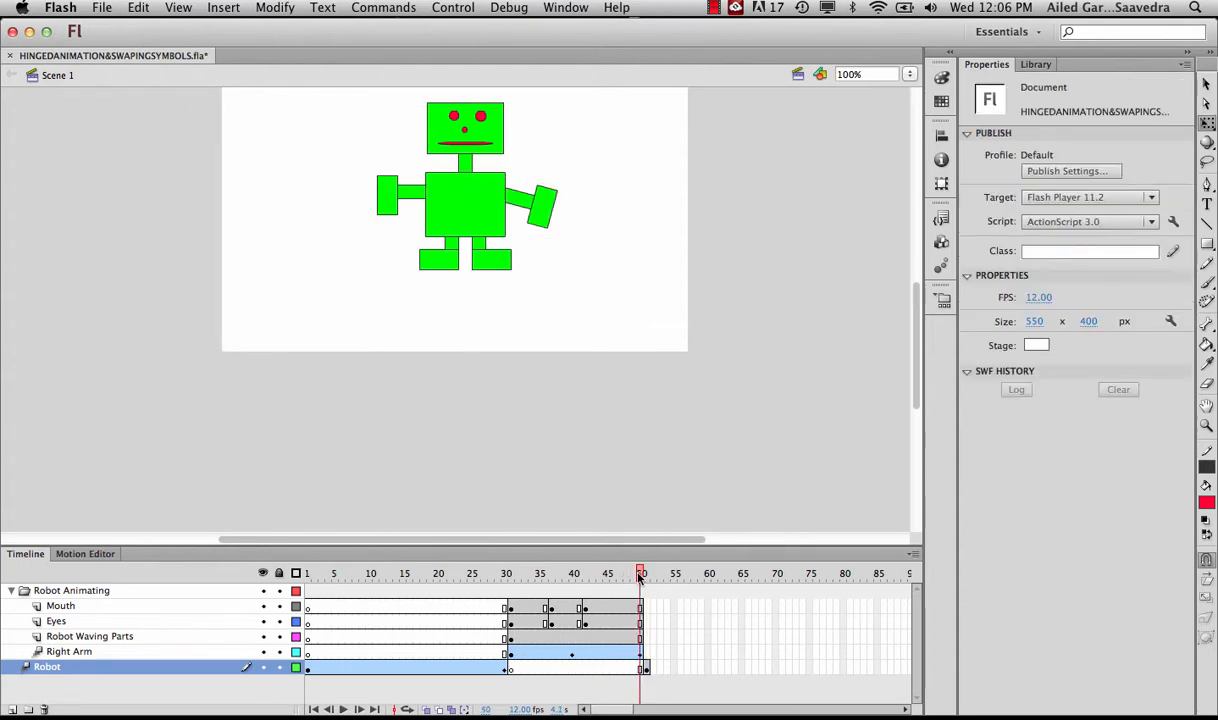
left_click(646, 577)
left_click_drag(646, 577, 640, 577)
left_click(646, 577)
mouse_move(646, 577)
left_mouse_down()
mouse_move(416, 575)
mouse_move(650, 562)
left_mouse_up()
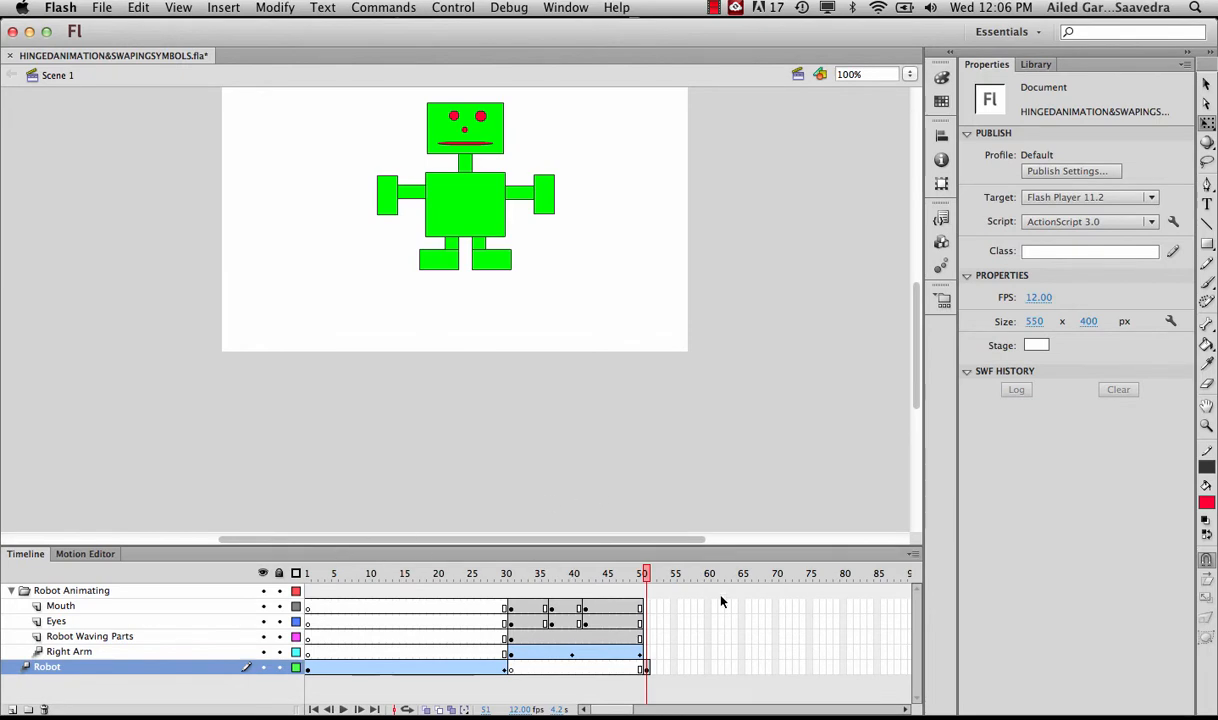
Extend the Robot layer from frame 51 to frame 73 and create a motion tween on that span
right_click(797, 669)
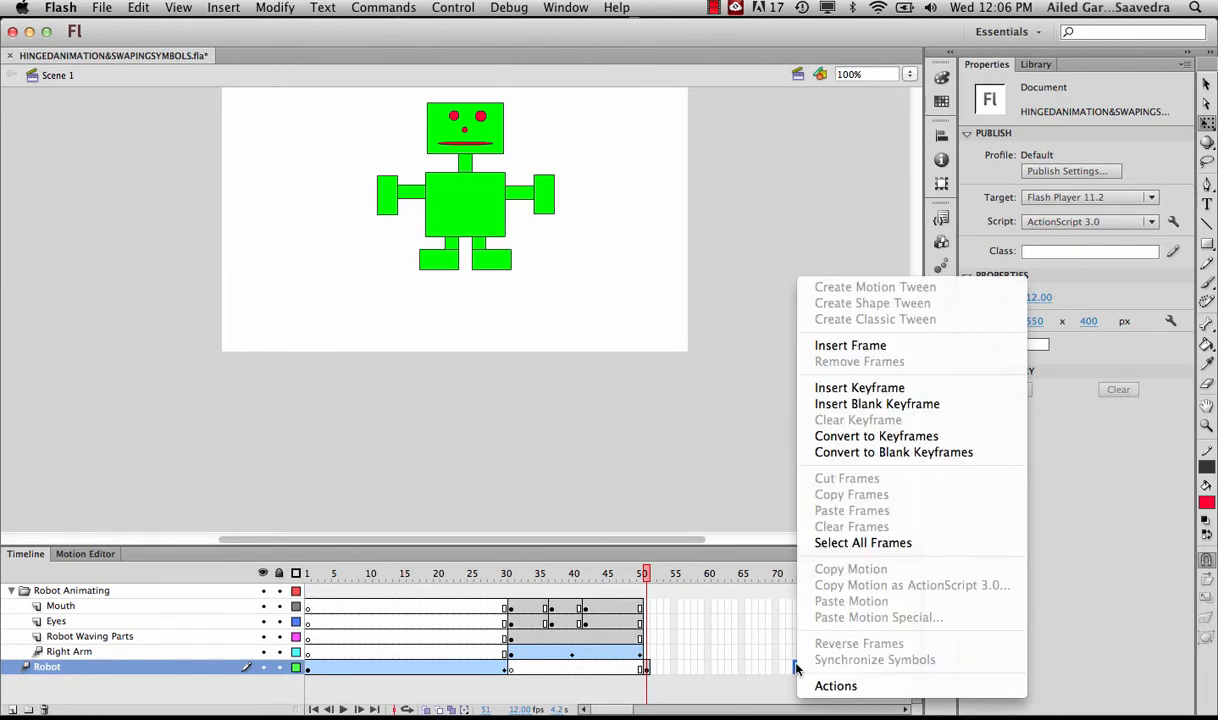
left_click(897, 346)
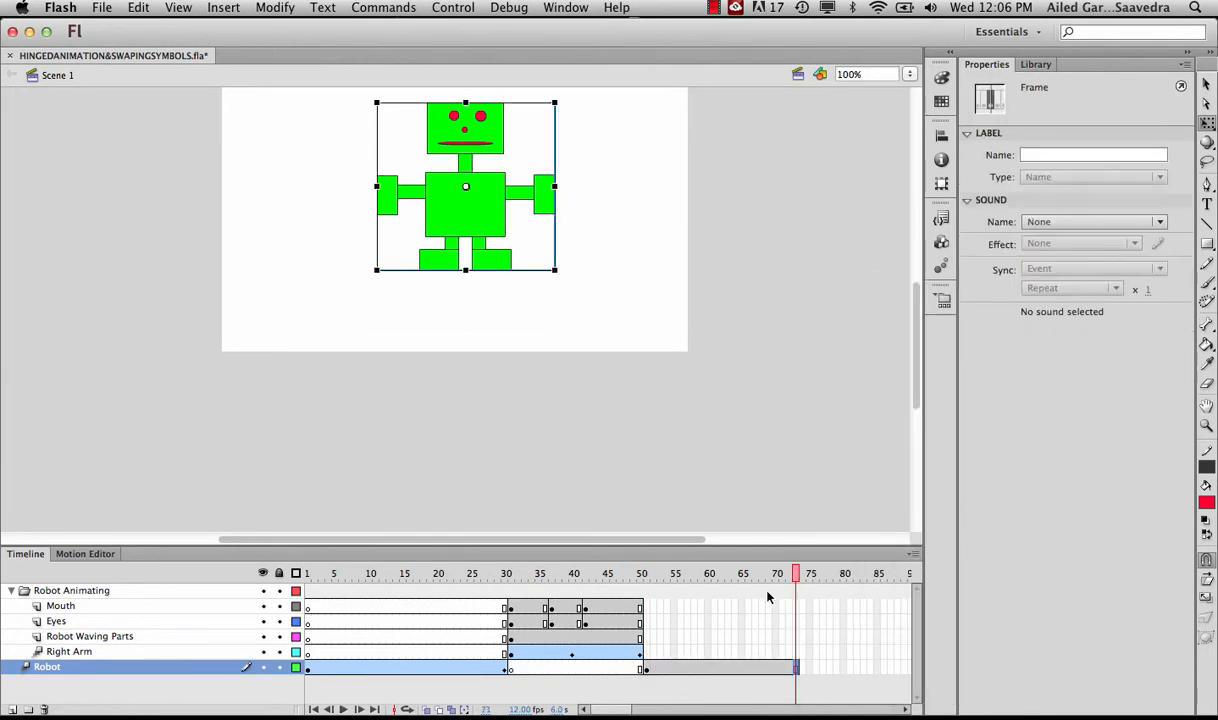
left_click(736, 668)
right_click(736, 670)
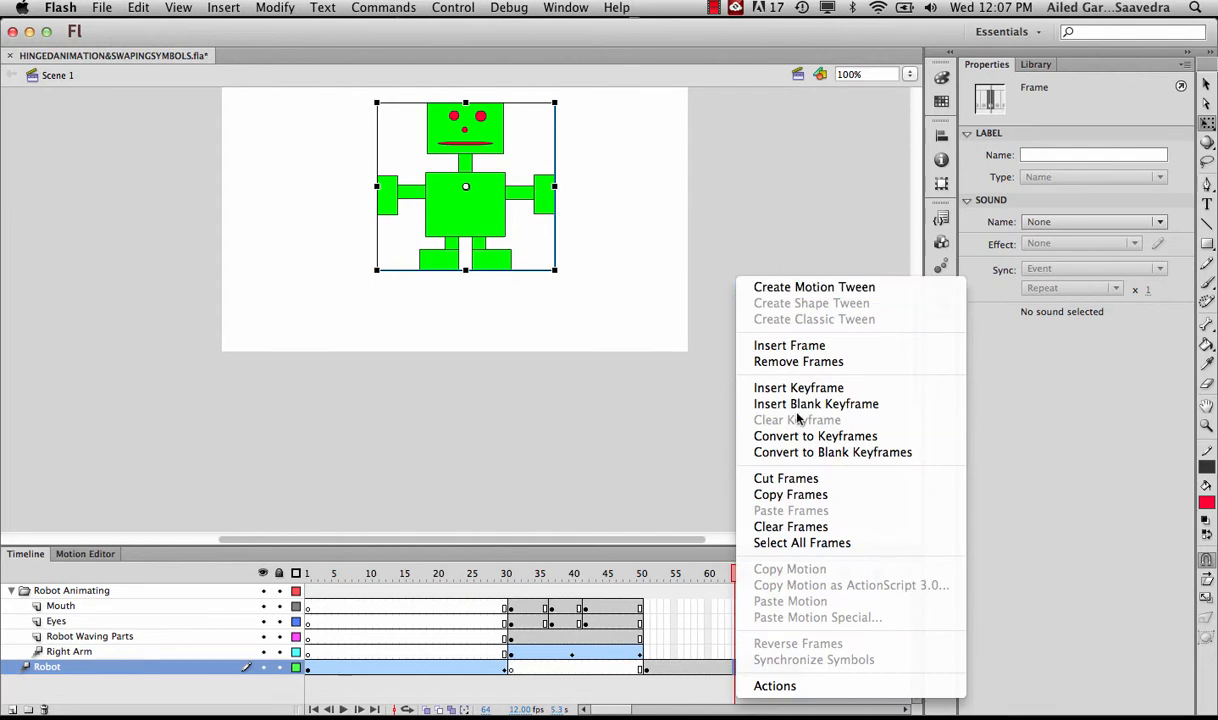
left_click(808, 287)
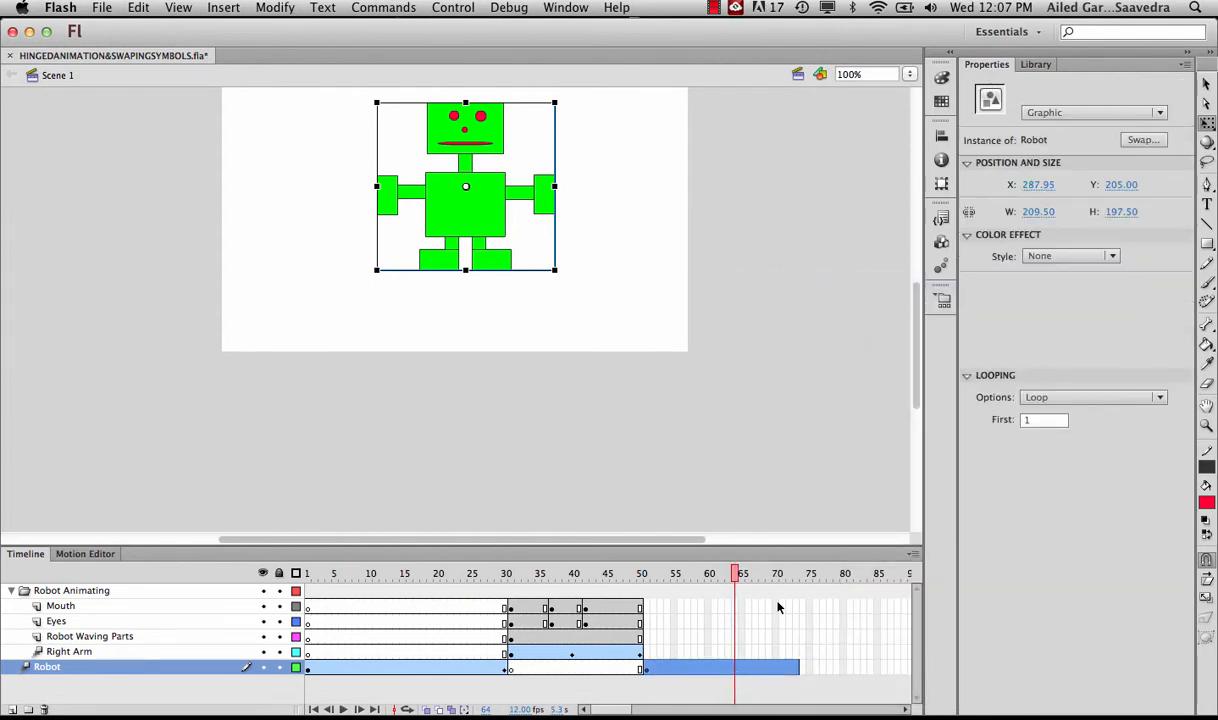
At frame 73, move the robot horizontally off the stage's right edge to about X 681, and play the animation from frame 1
left_click(797, 575)
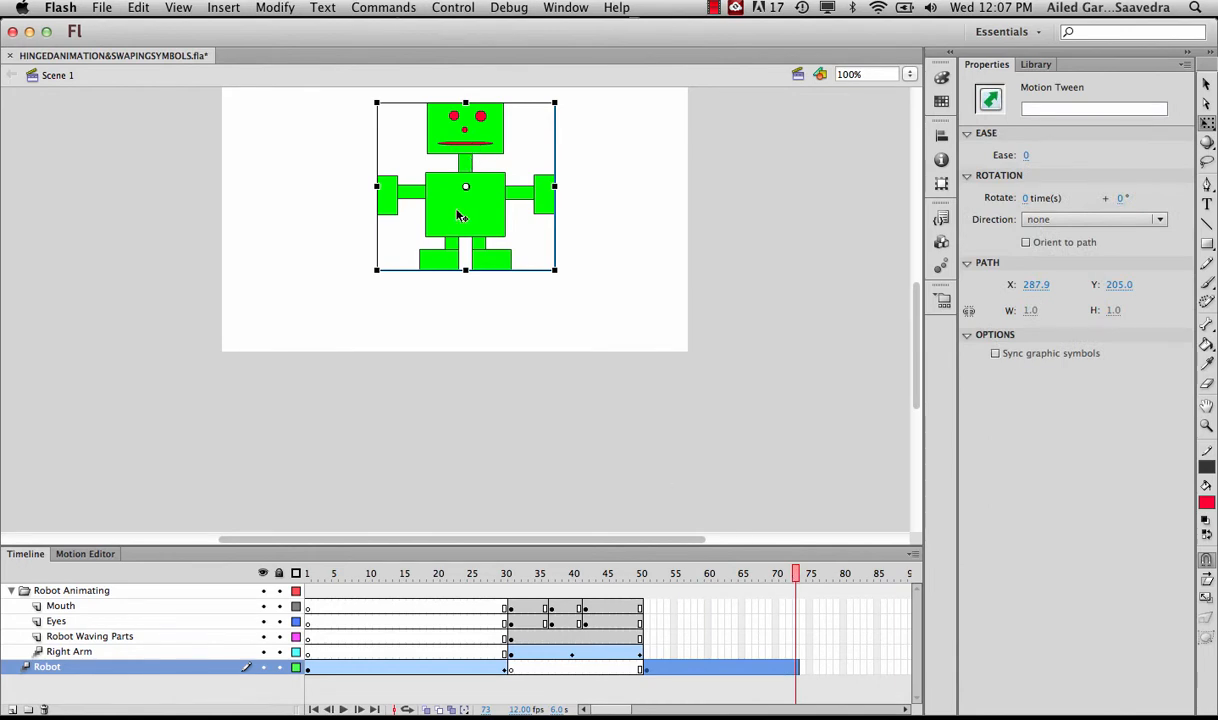
left_click_drag(456, 208, 792, 211)
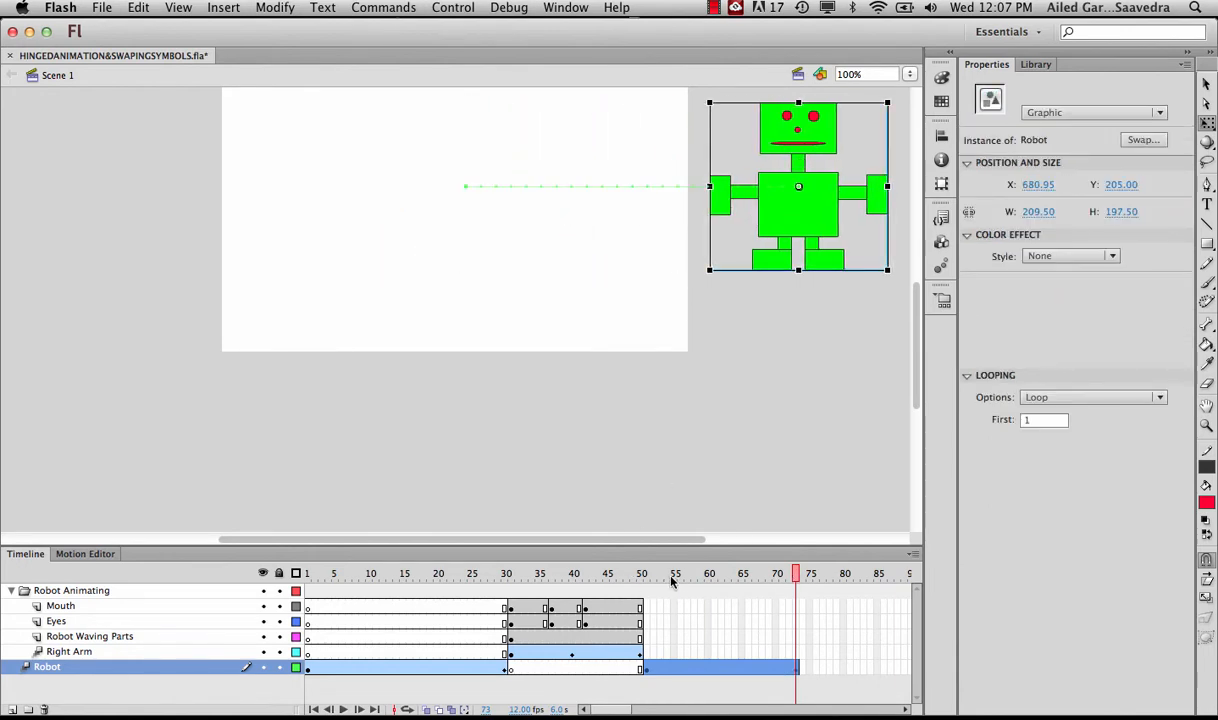
left_click(307, 574)
key("Return")
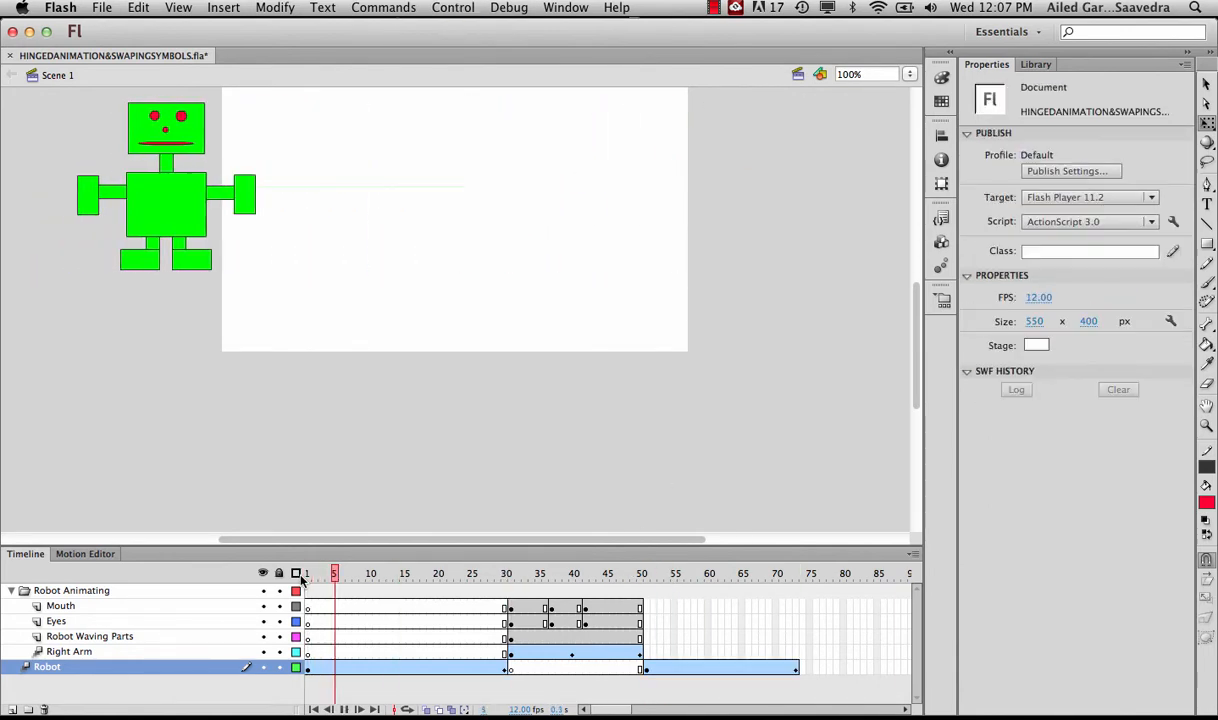